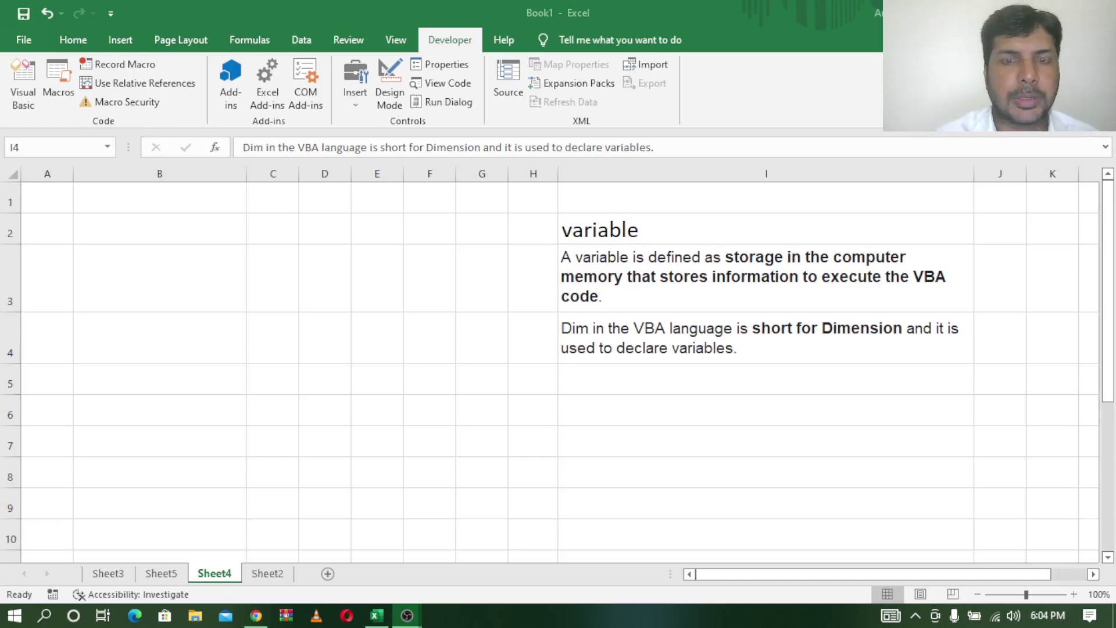
- Switch from the Excel variable notes to the browser showing the channel's YouTube playlists page
{"action": "left_click", "coordinate": [636, 229]}
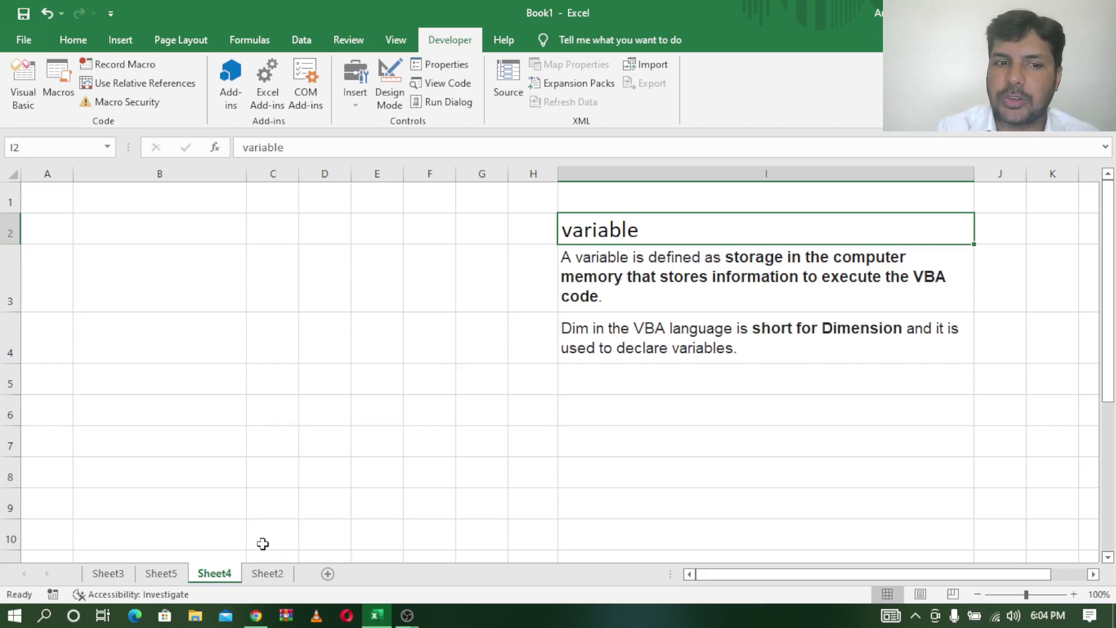
{"action": "left_click", "coordinate": [254, 620]}
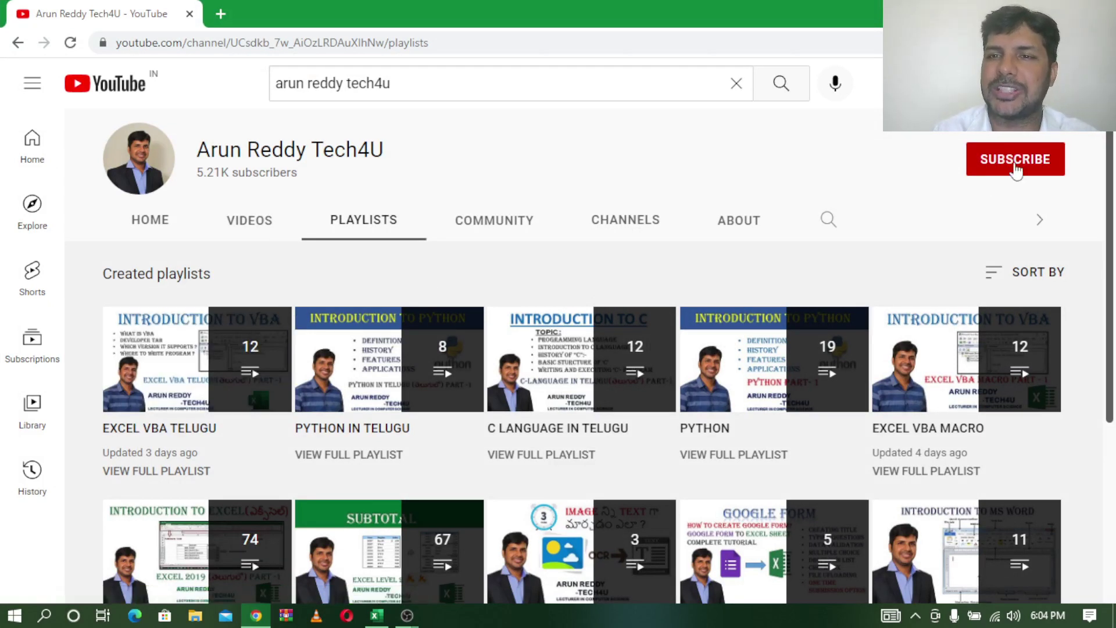
{"action": "mouse_move", "coordinate": [197, 358]}
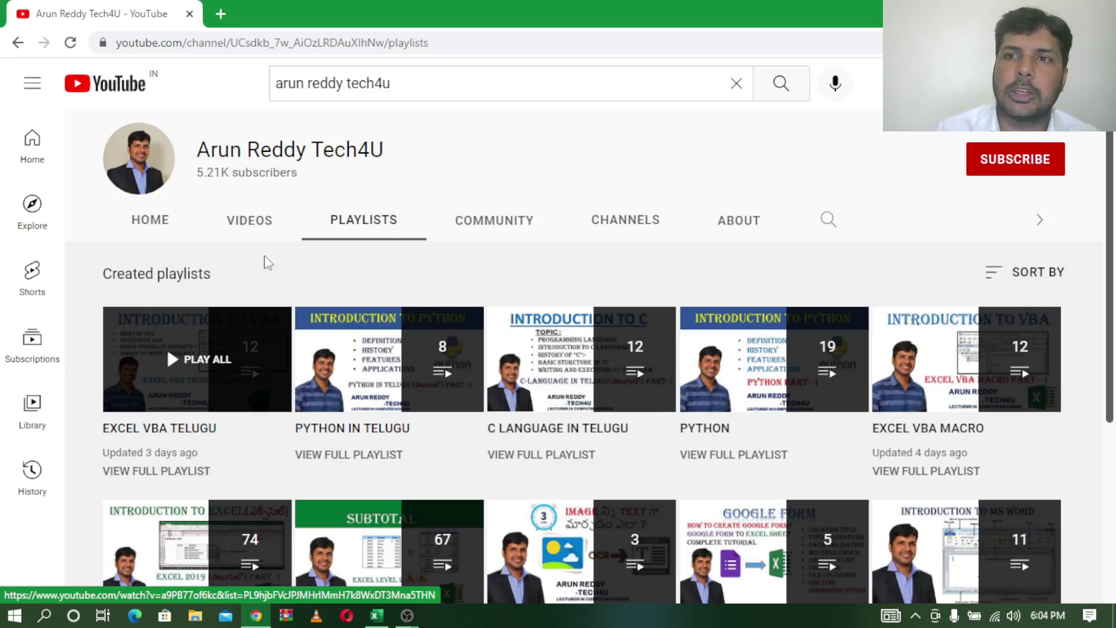
- Switch from YouTube back to Book1's Sheet4 with the variable and Dim notes
{"action": "key", "text": "alt+Tab"}
- Walk through the notes in cells I2, I3 and I4 explaining variables and the Dim keyword
{"action": "left_click", "coordinate": [647, 234]}
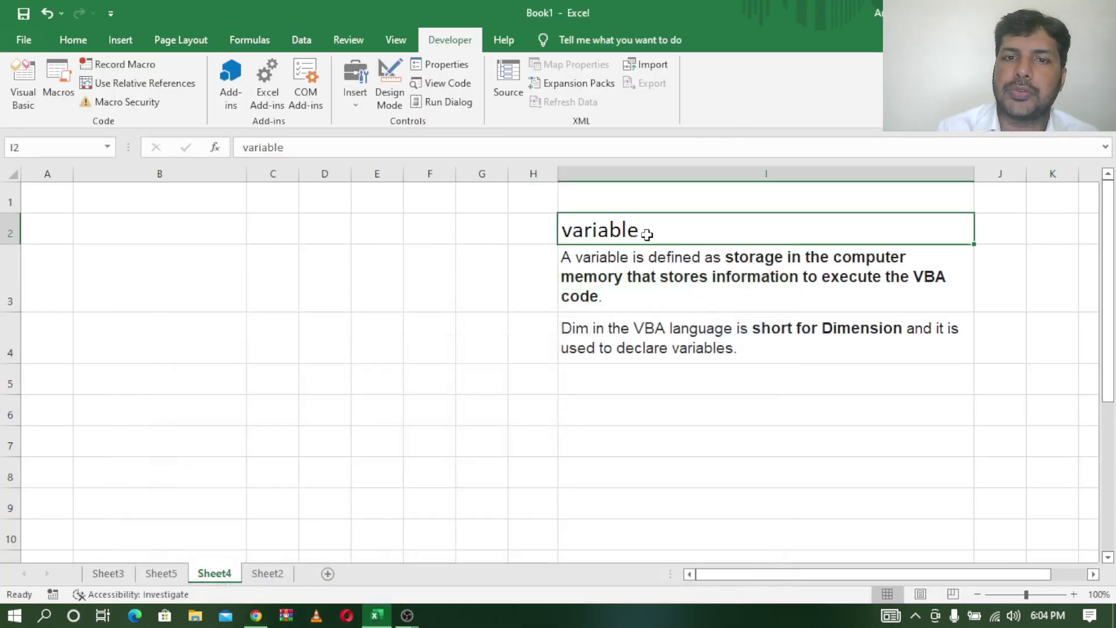
{"action": "left_click", "coordinate": [632, 265]}
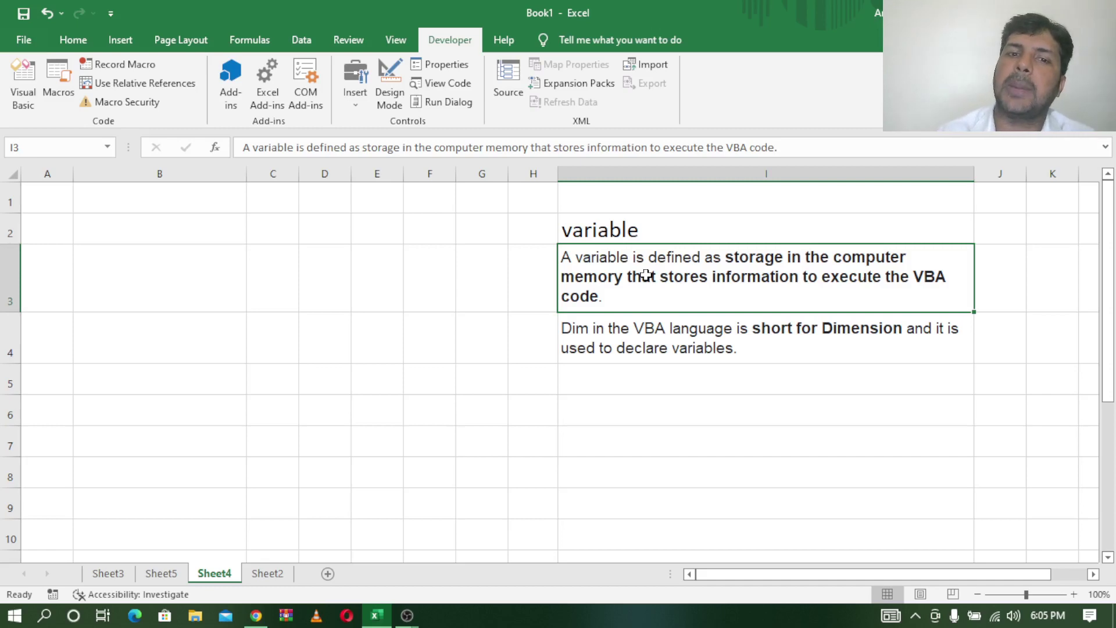
{"action": "left_click", "coordinate": [590, 333]}
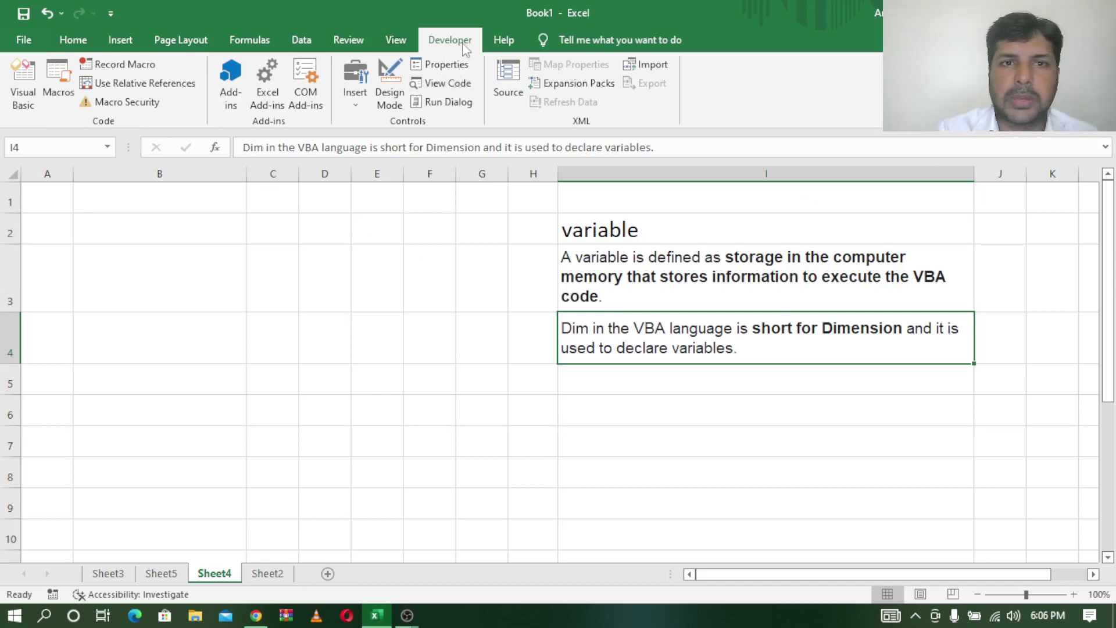
- Open the VBA editor, insert Module1, and shift the editor right to reveal column B
{"action": "left_click", "coordinate": [22, 78]}
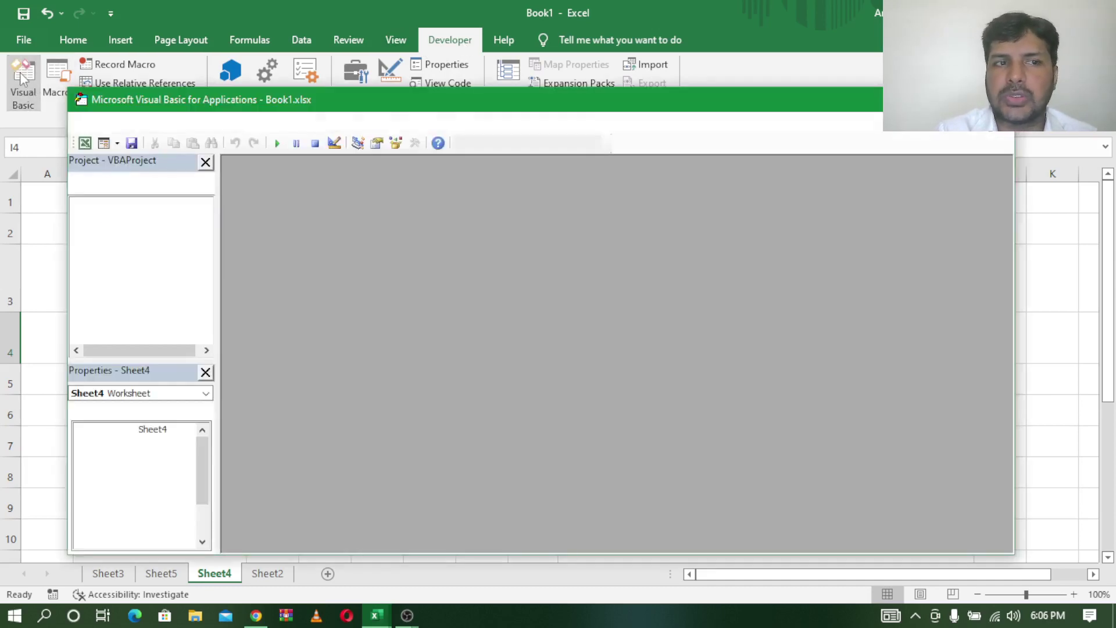
{"action": "left_click", "coordinate": [184, 122]}
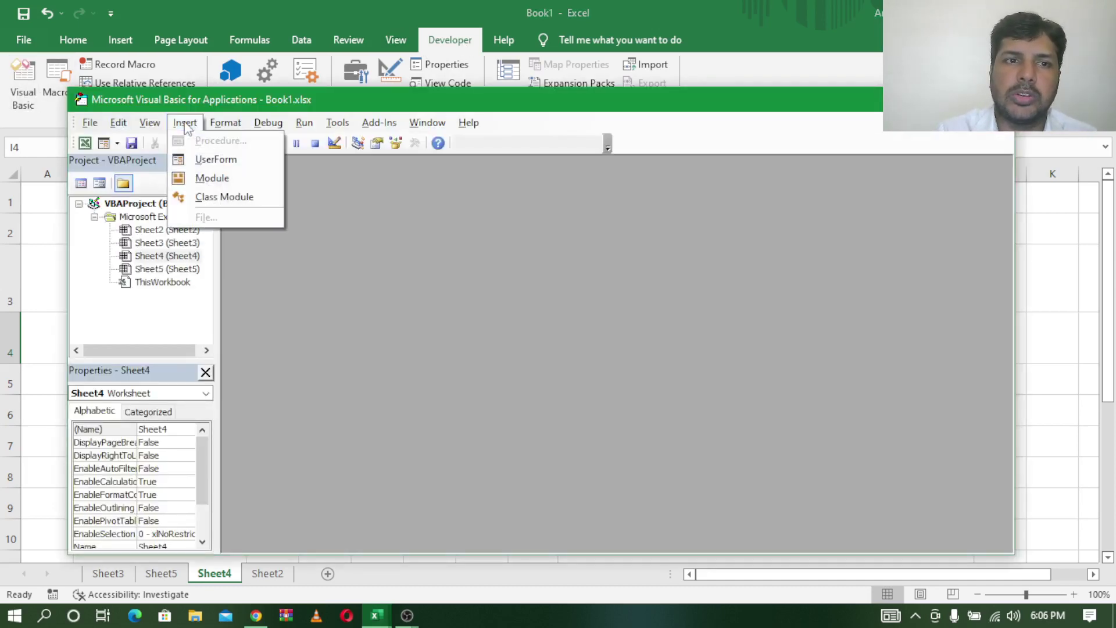
{"action": "left_click", "coordinate": [212, 178]}
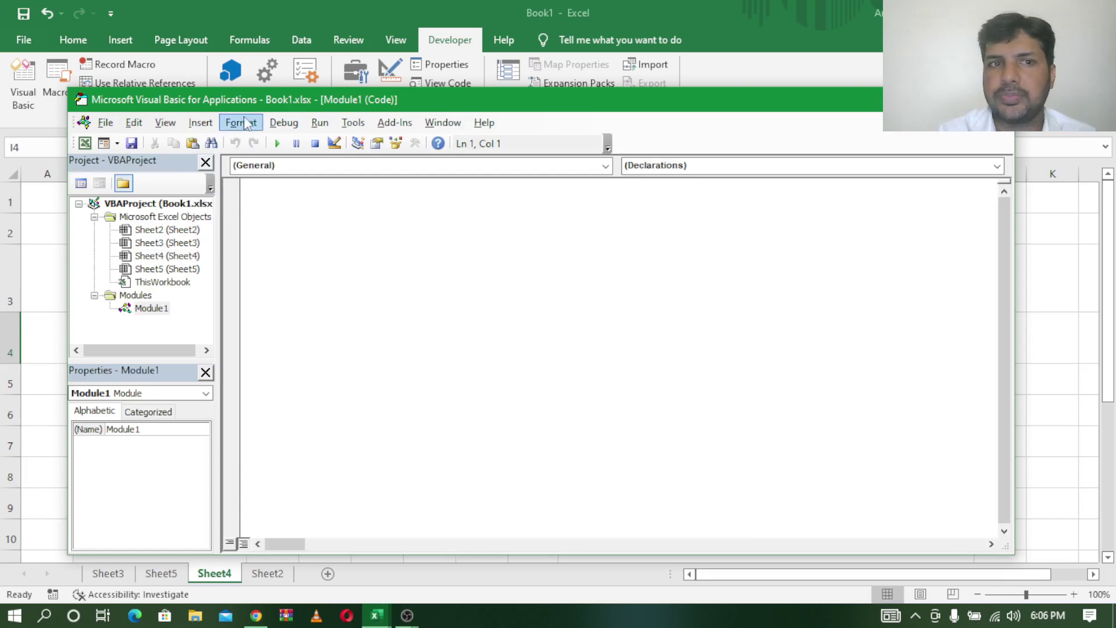
{"action": "left_click_drag", "start_coordinate": [263, 98], "coordinate": [492, 96]}
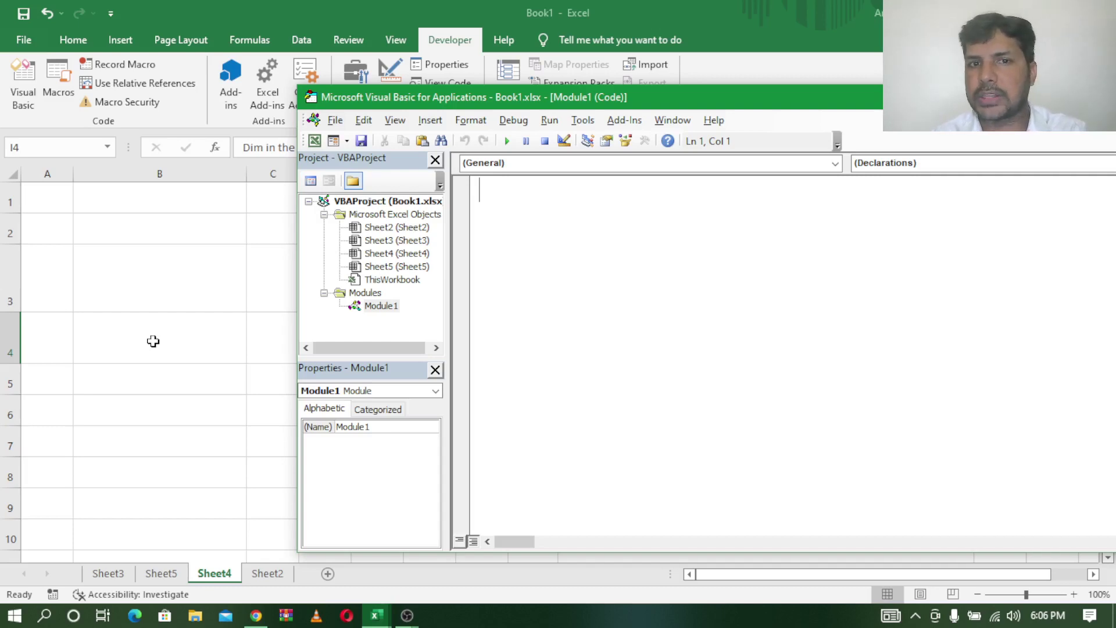
- Write Sub var() with the line Range("b2").Value = "arun"
{"action": "type", "text": "sub "}
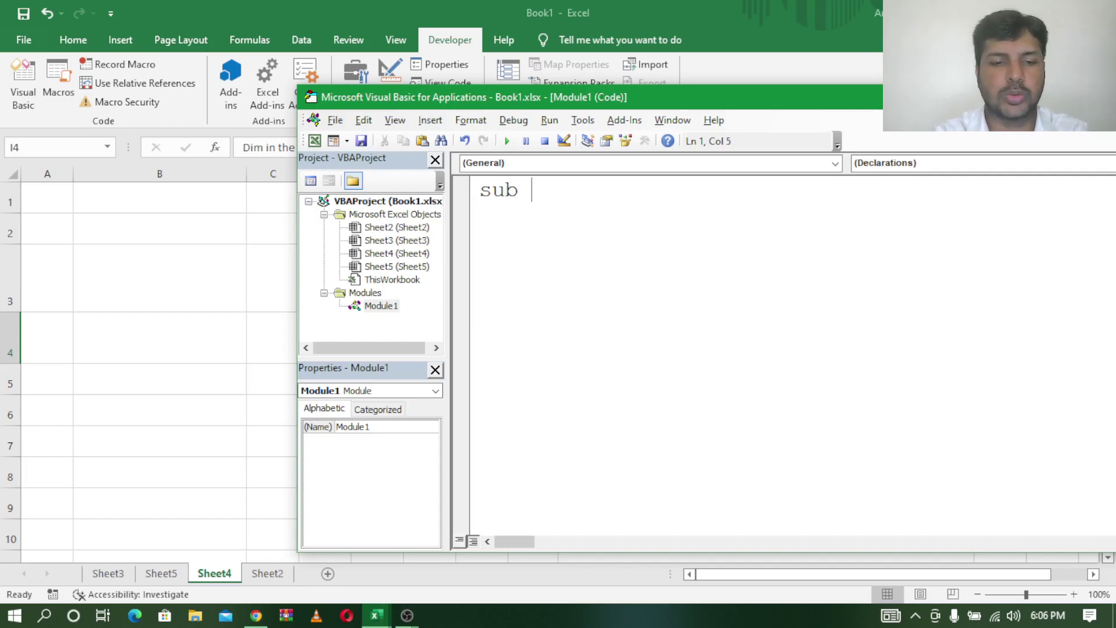
{"action": "type", "text": "var"}
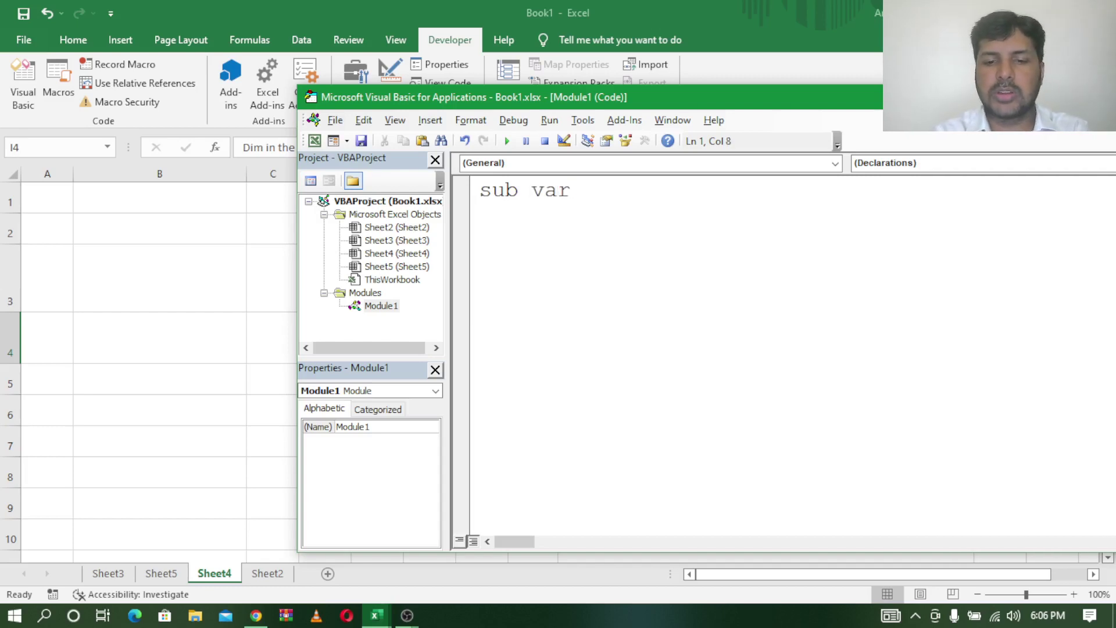
{"action": "type", "text": "()"}
{"action": "key", "text": "Return"}
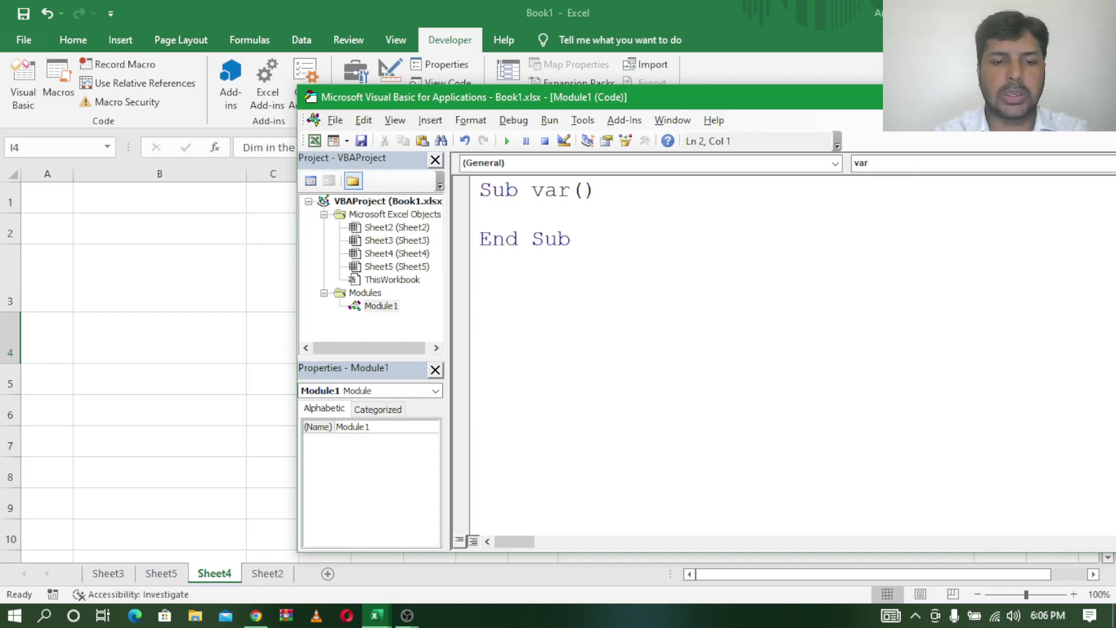
{"action": "type", "text": "rang"}
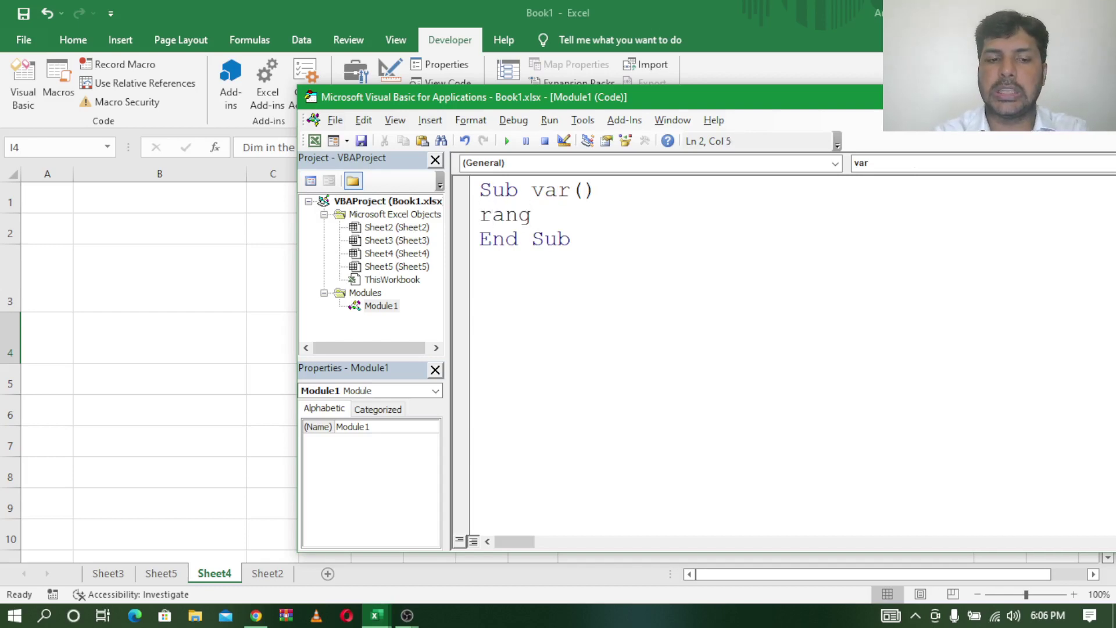
{"action": "type", "text": "e("}
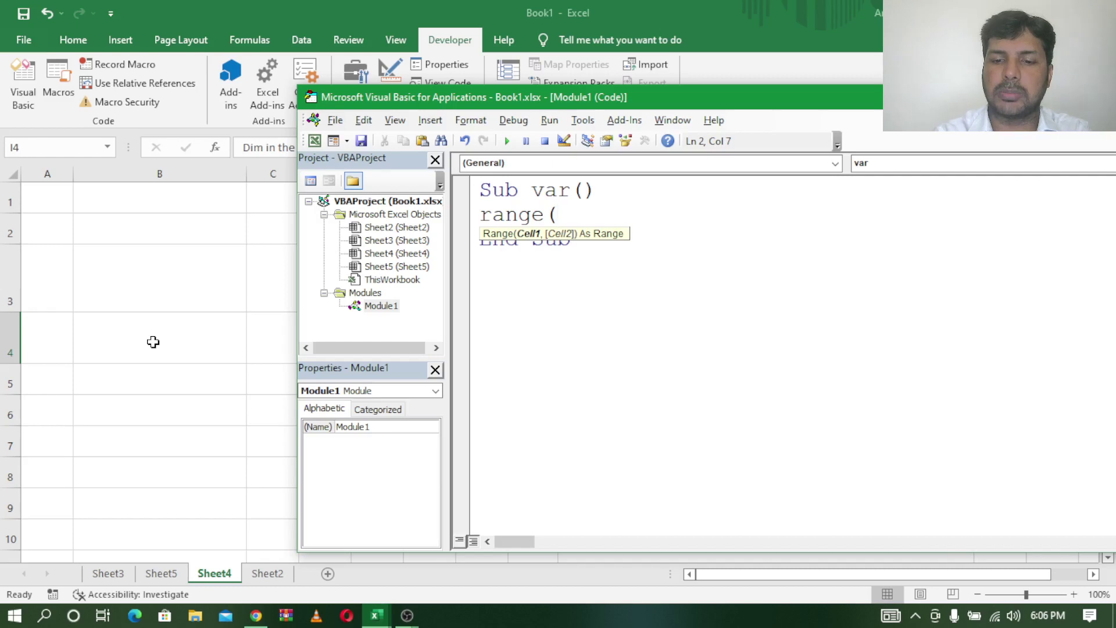
{"action": "type", "text": "\"b2"}
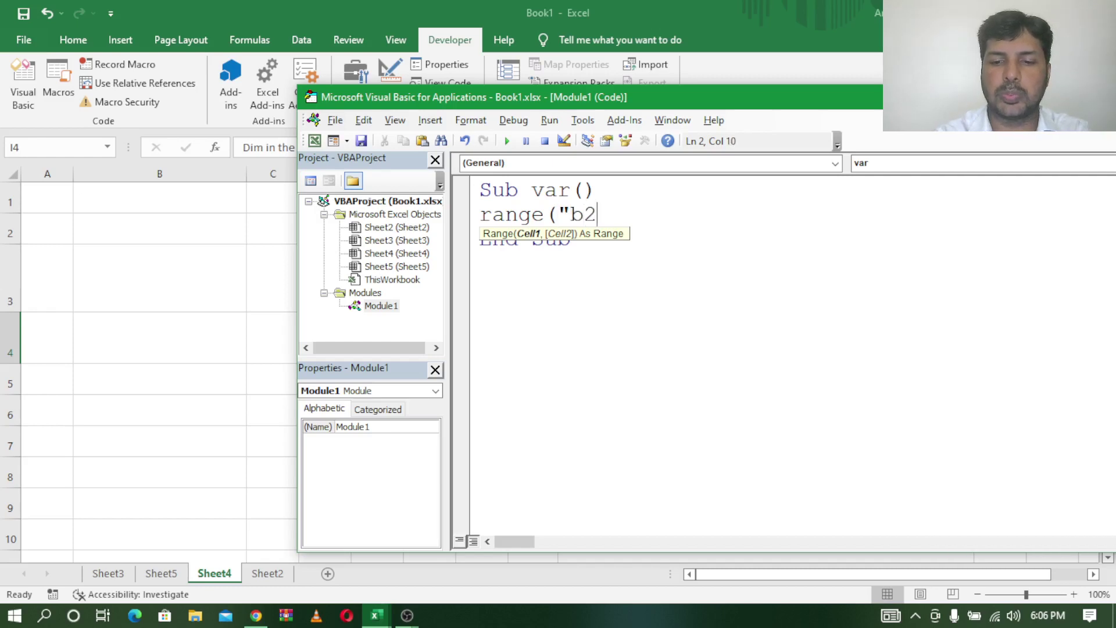
{"action": "type", "text": "\")"}
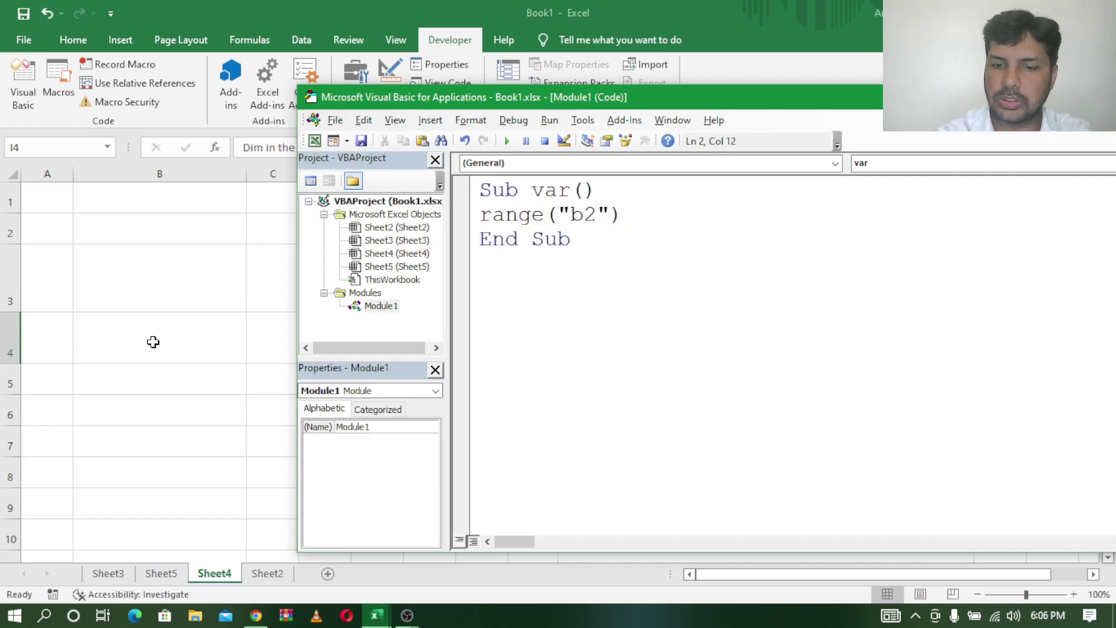
{"action": "type", "text": ".val"}
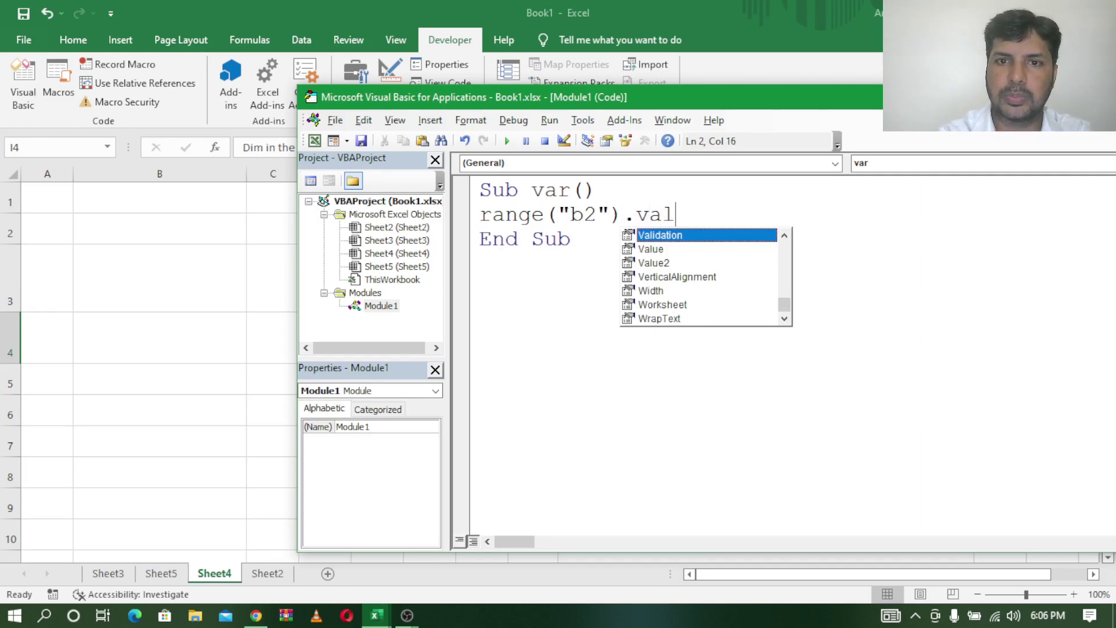
{"action": "type", "text": "ue="}
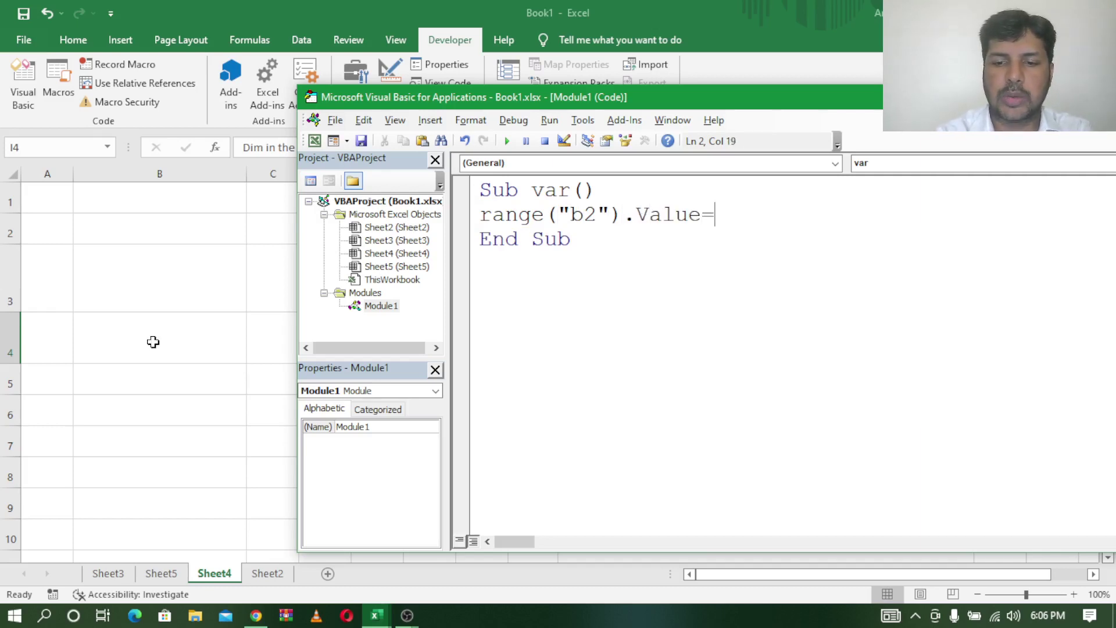
{"action": "type", "text": "\"arun"}
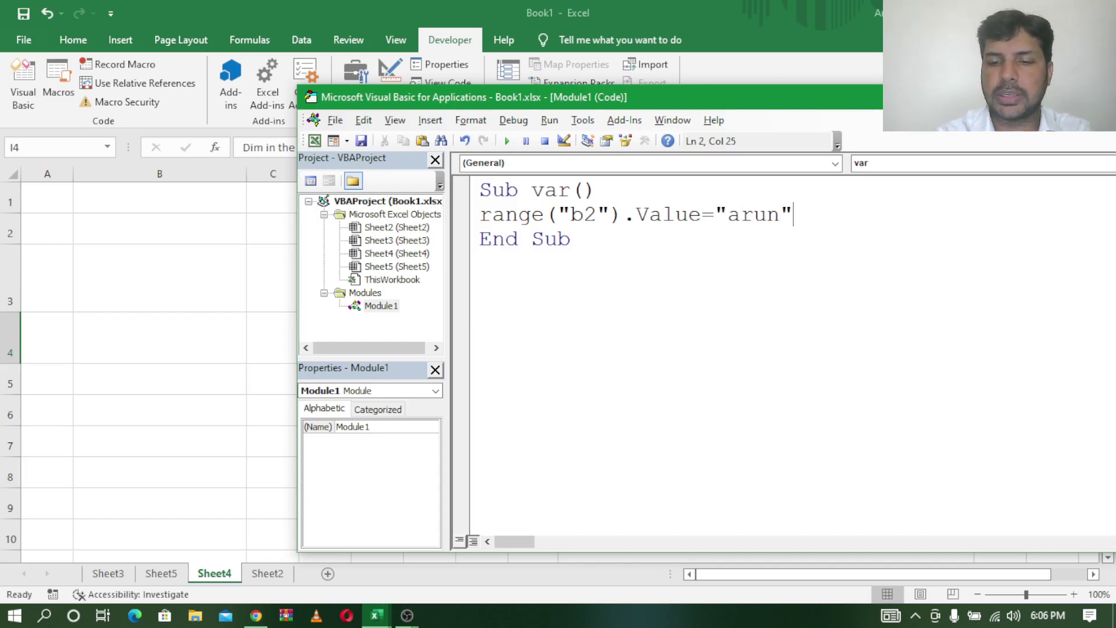
{"action": "key", "text": "Return"}
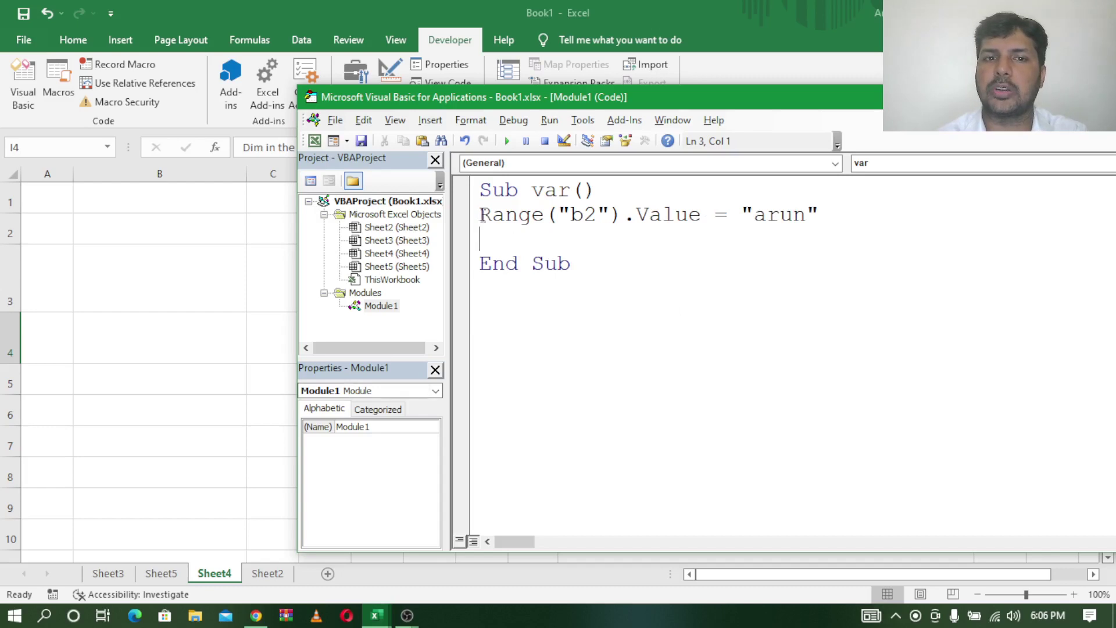
- Duplicate the B2 line twice and change the copies' references to b3 and b4
{"action": "left_click_drag", "start_coordinate": [480, 215], "coordinate": [830, 216]}
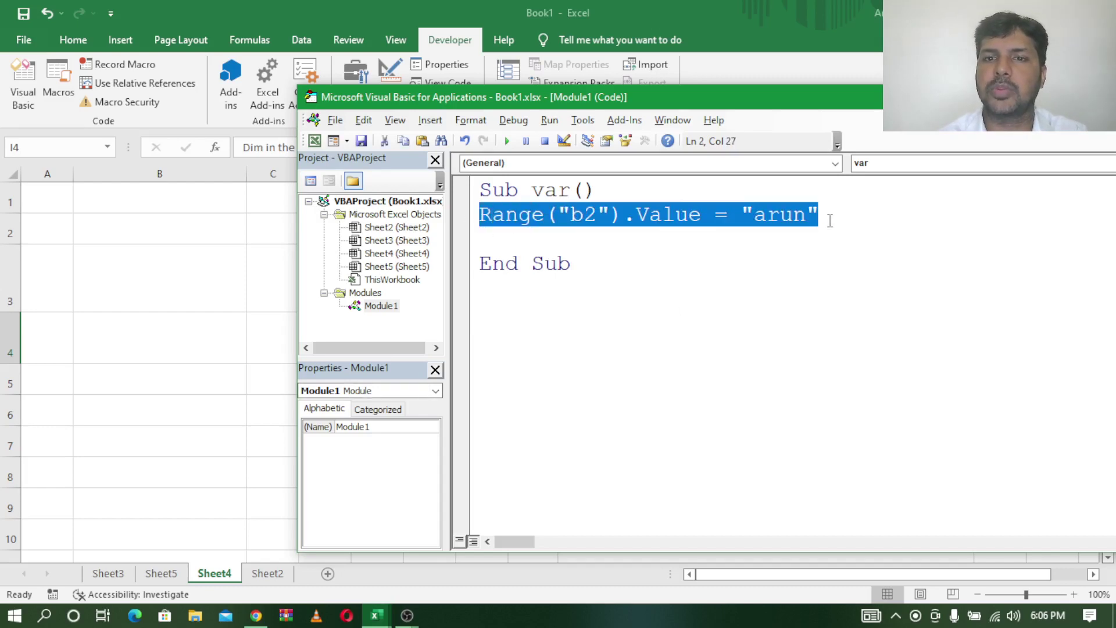
{"action": "key", "text": "ctrl+c"}
{"action": "left_click", "coordinate": [495, 244]}
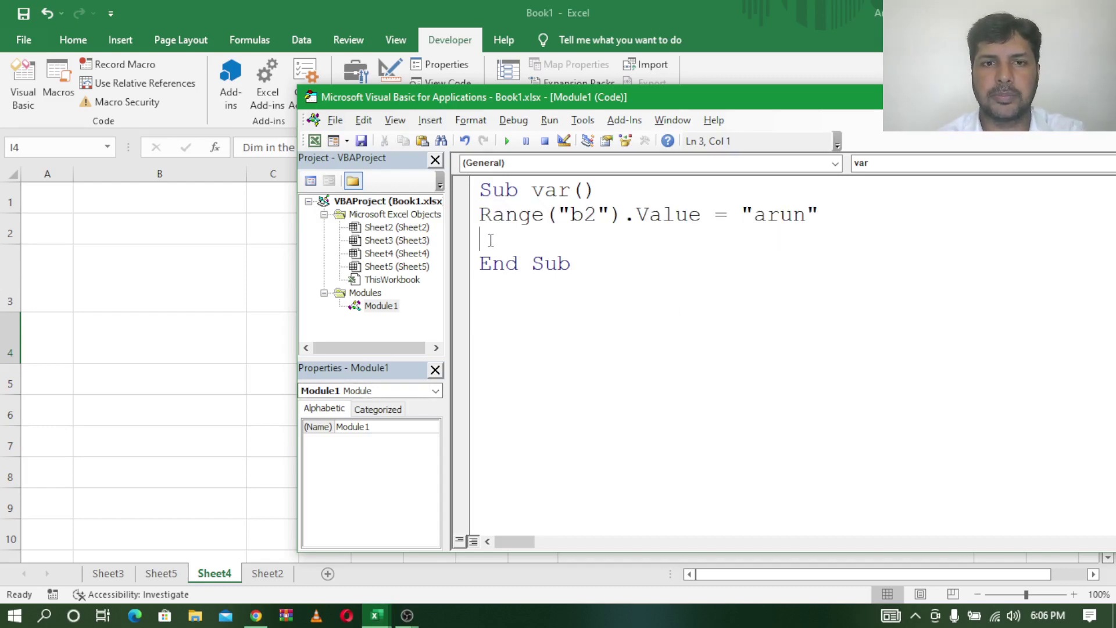
{"action": "key", "text": "ctrl+v"}
{"action": "key", "text": "Return"}
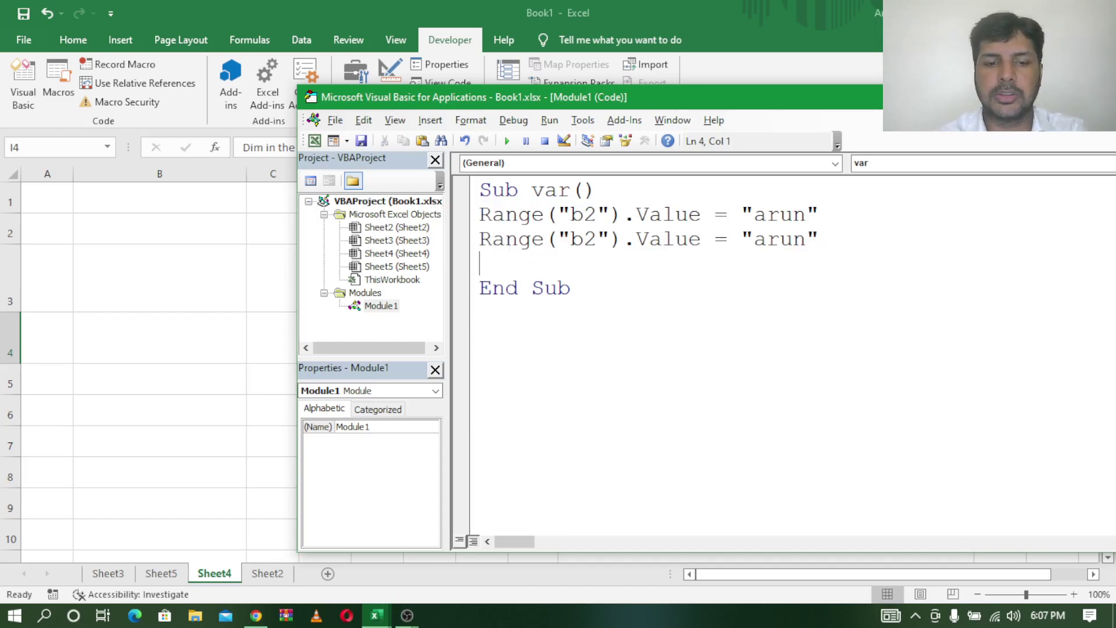
{"action": "key", "text": "ctrl+v"}
{"action": "left_click", "coordinate": [598, 238]}
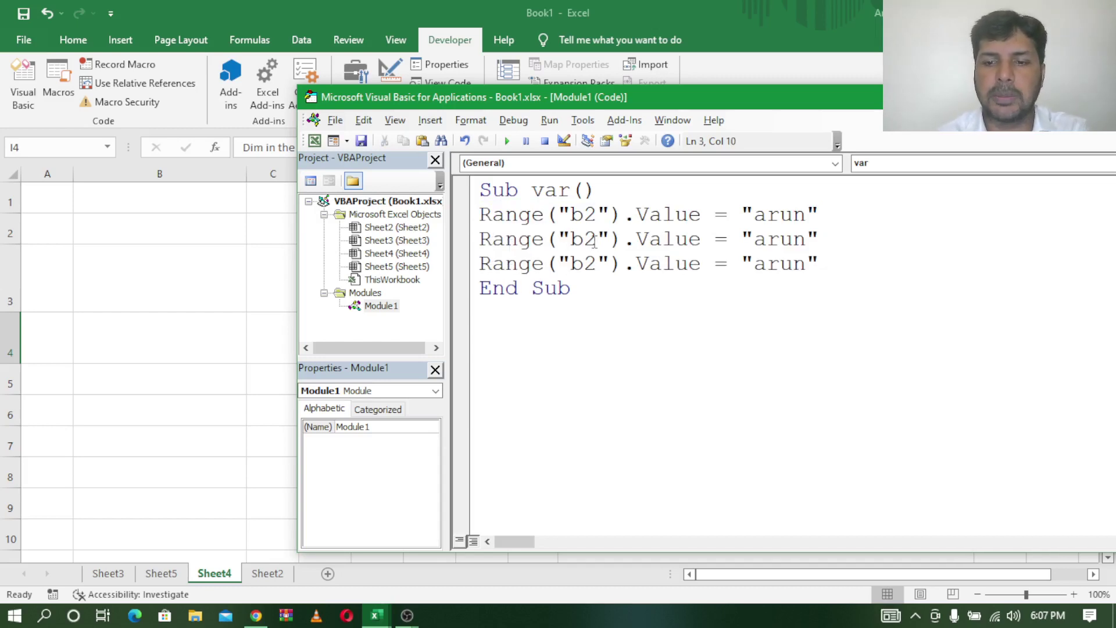
{"action": "key", "text": "BackSpace"}
{"action": "type", "text": "3"}
{"action": "key", "text": "Down"}
{"action": "key", "text": "BackSpace"}
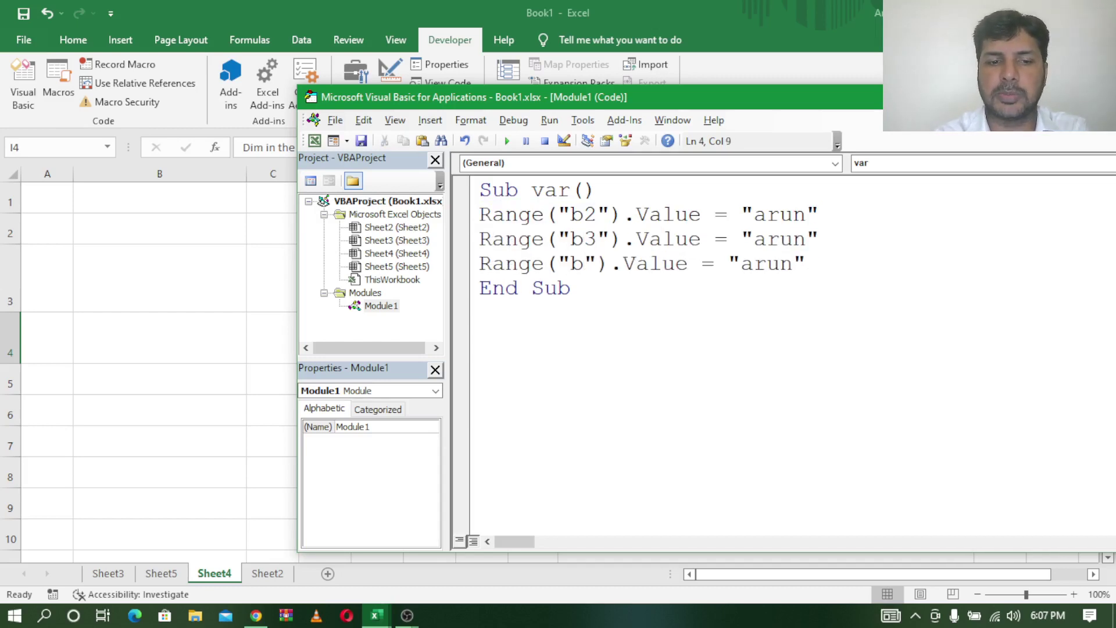
{"action": "type", "text": "4"}
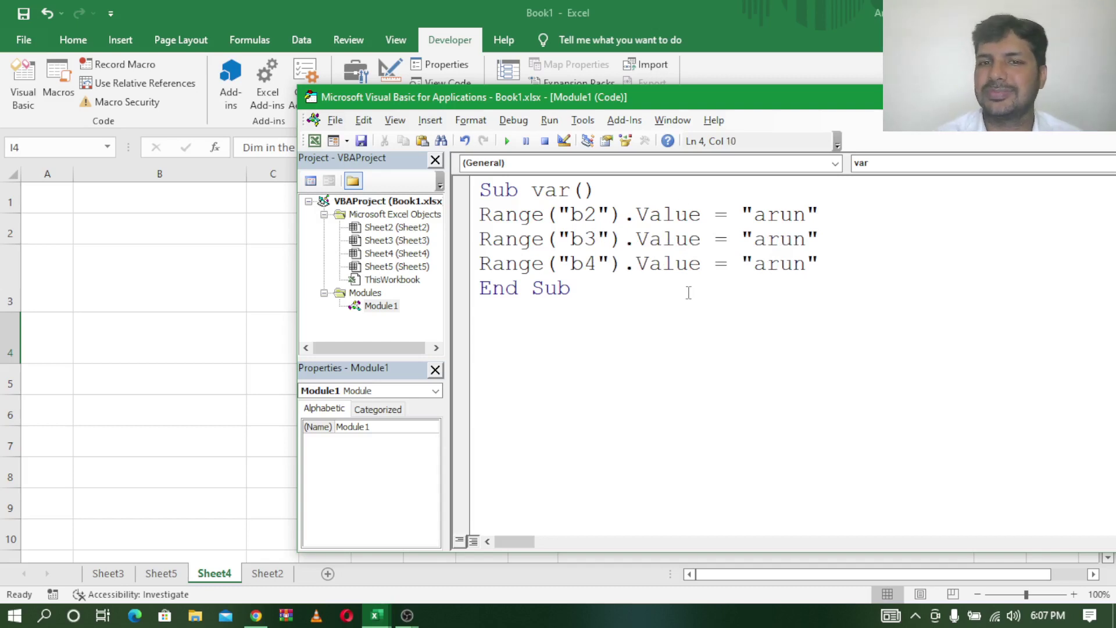
{"action": "left_click", "coordinate": [688, 292]}
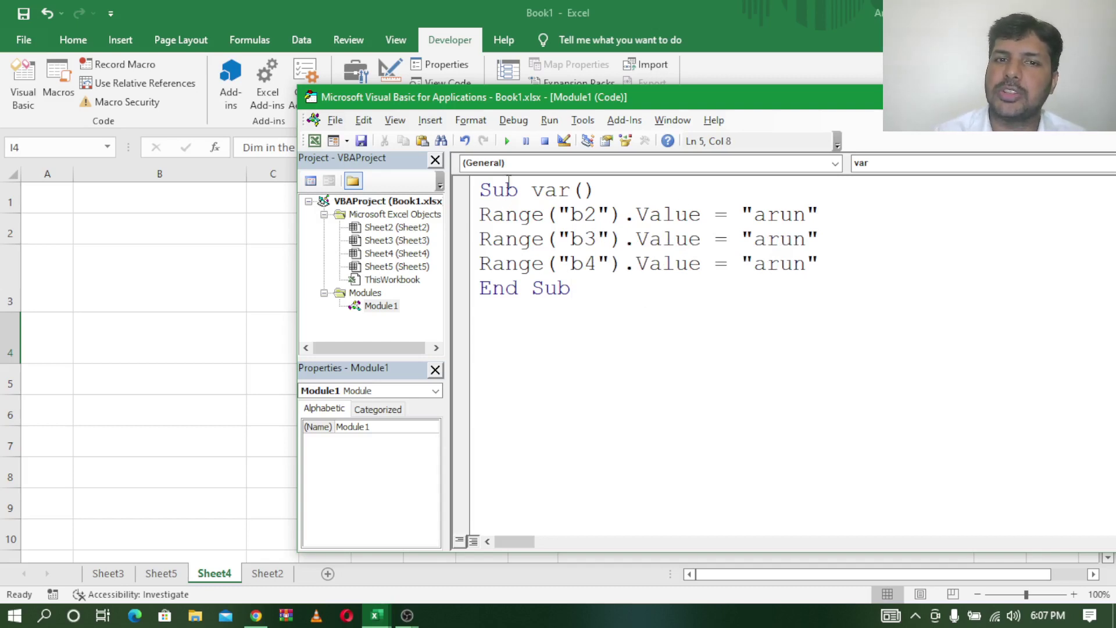
- Show the Debug toolbar and step through var line by line, filling B2, B3 and B4 with arun
{"action": "left_click", "coordinate": [394, 120]}
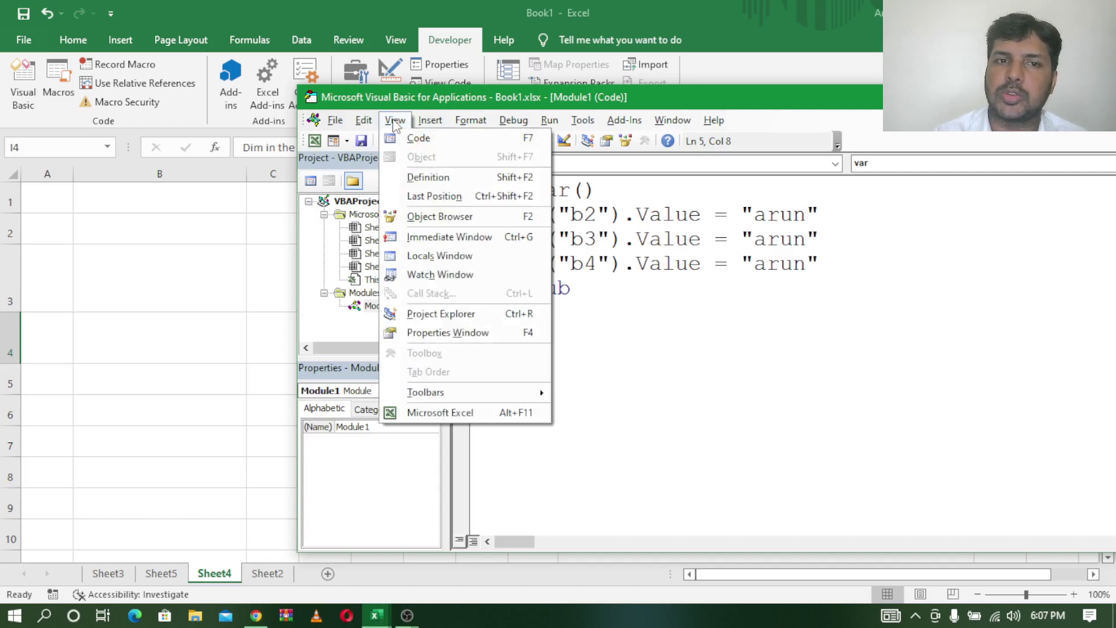
{"action": "mouse_move", "coordinate": [426, 393]}
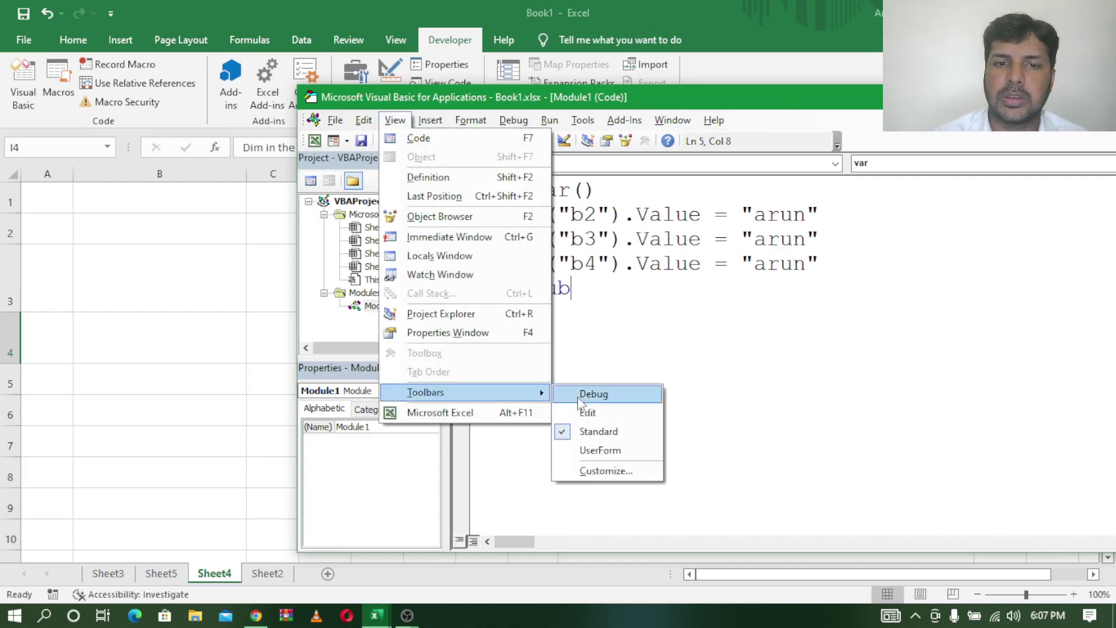
{"action": "left_click", "coordinate": [599, 399]}
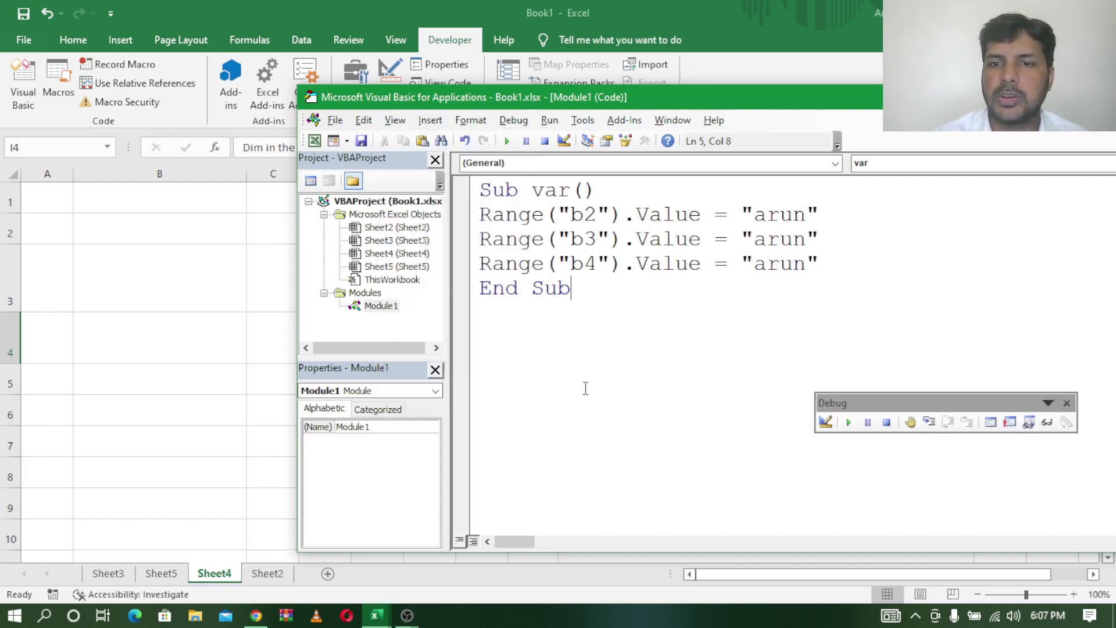
{"action": "left_click", "coordinate": [929, 423]}
{"action": "left_click", "coordinate": [928, 423]}
{"action": "left_click", "coordinate": [929, 422]}
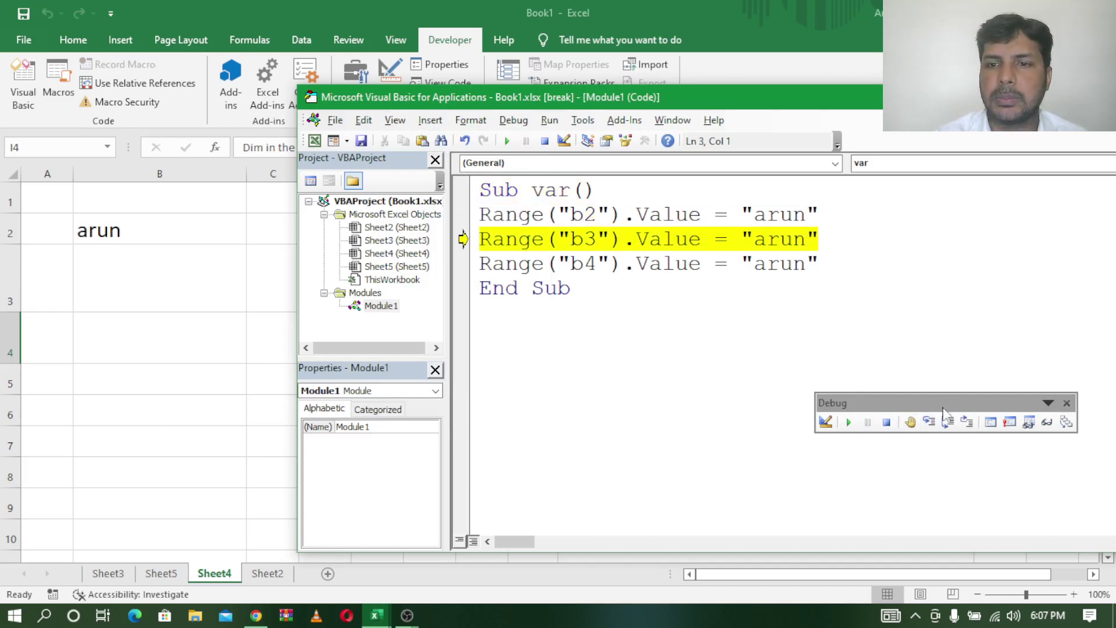
{"action": "left_click", "coordinate": [929, 422]}
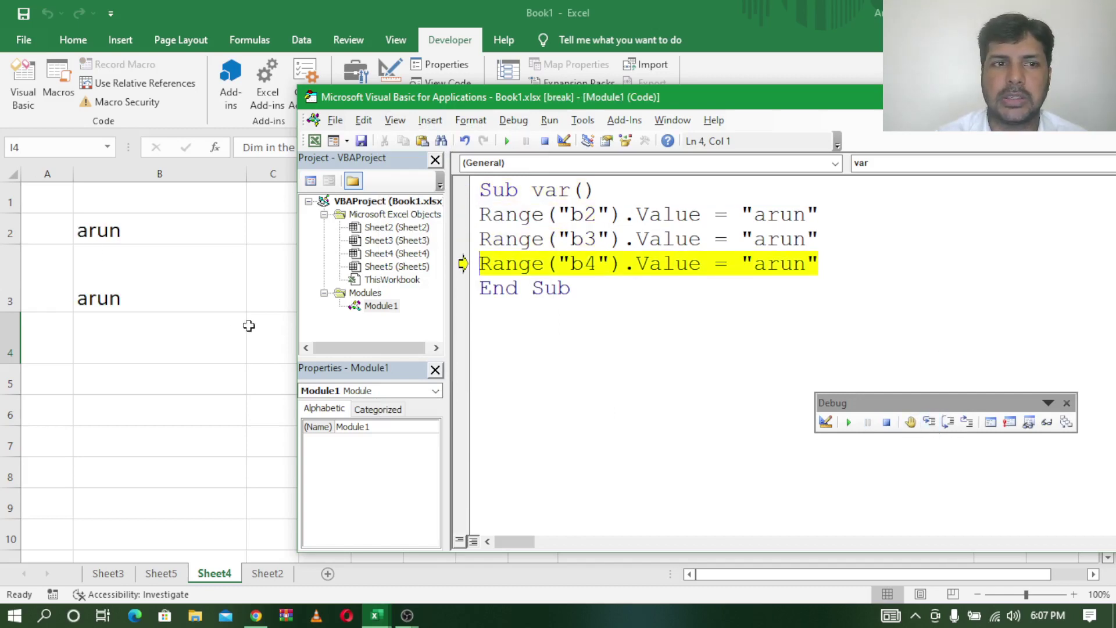
{"action": "left_click", "coordinate": [928, 422]}
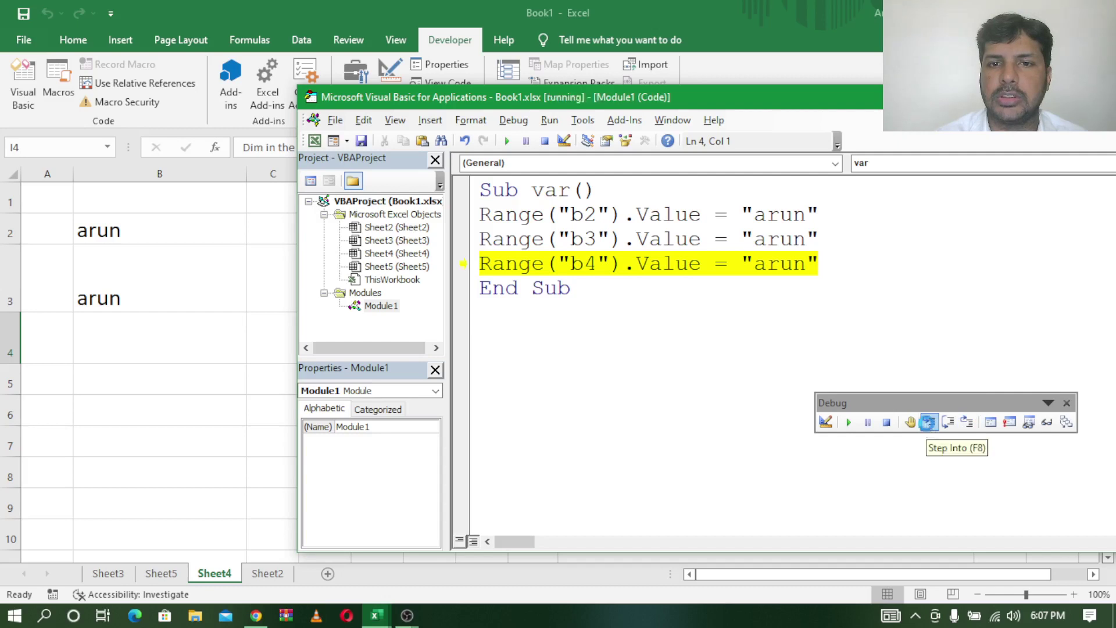
{"action": "left_click", "coordinate": [935, 424]}
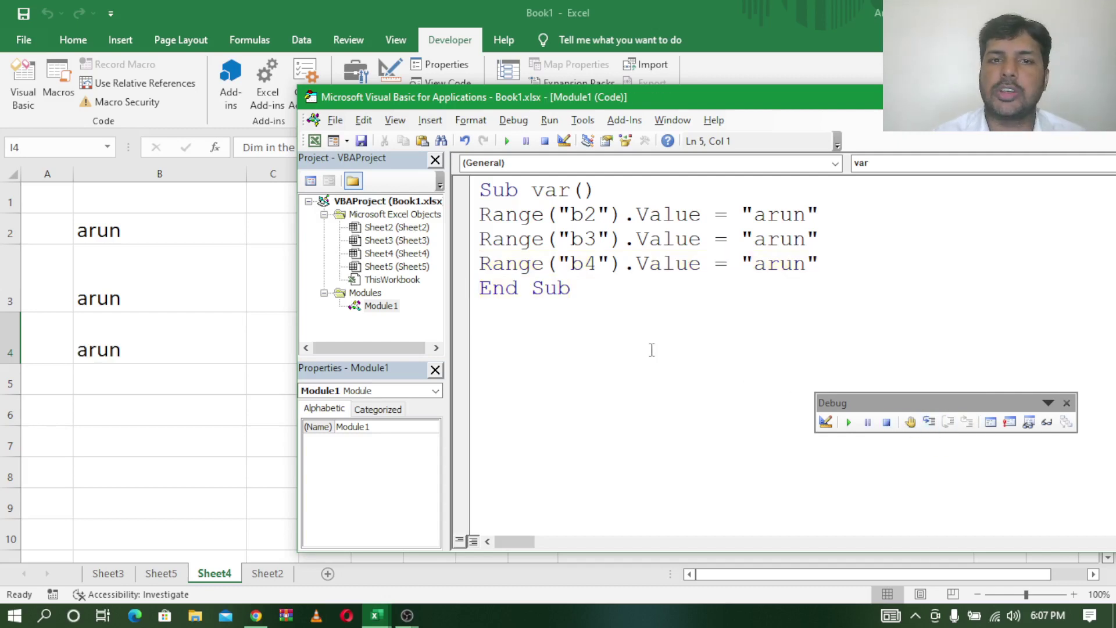
{"action": "left_click", "coordinate": [855, 261]}
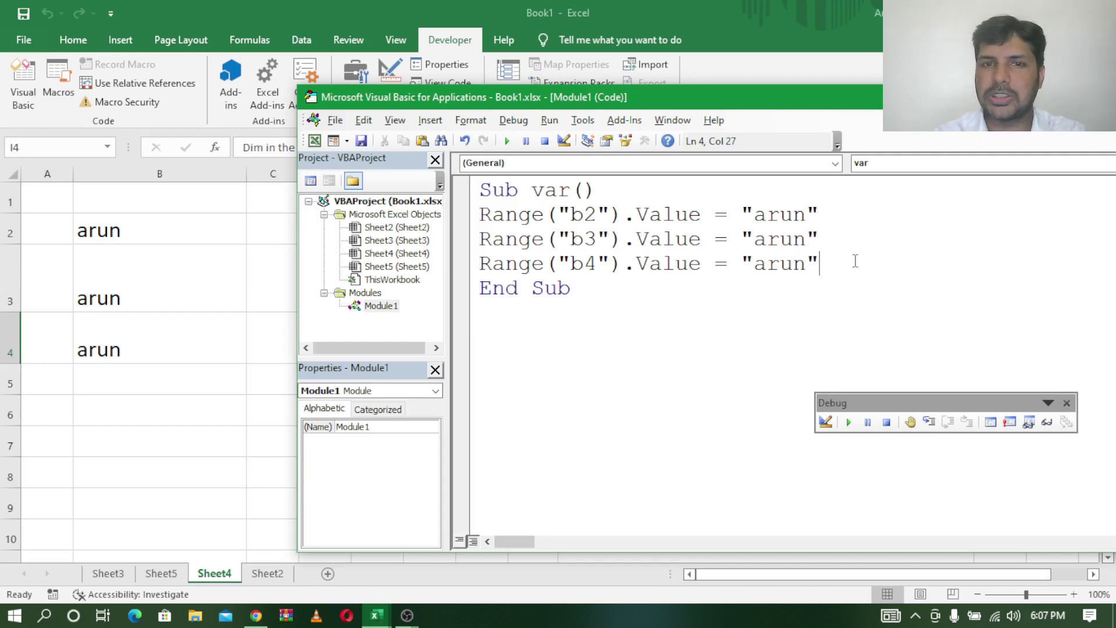
- Add Dim a under Sub var() and a = "arun" just above End Sub
{"action": "key", "text": "Up"}
{"action": "key", "text": "Up"}
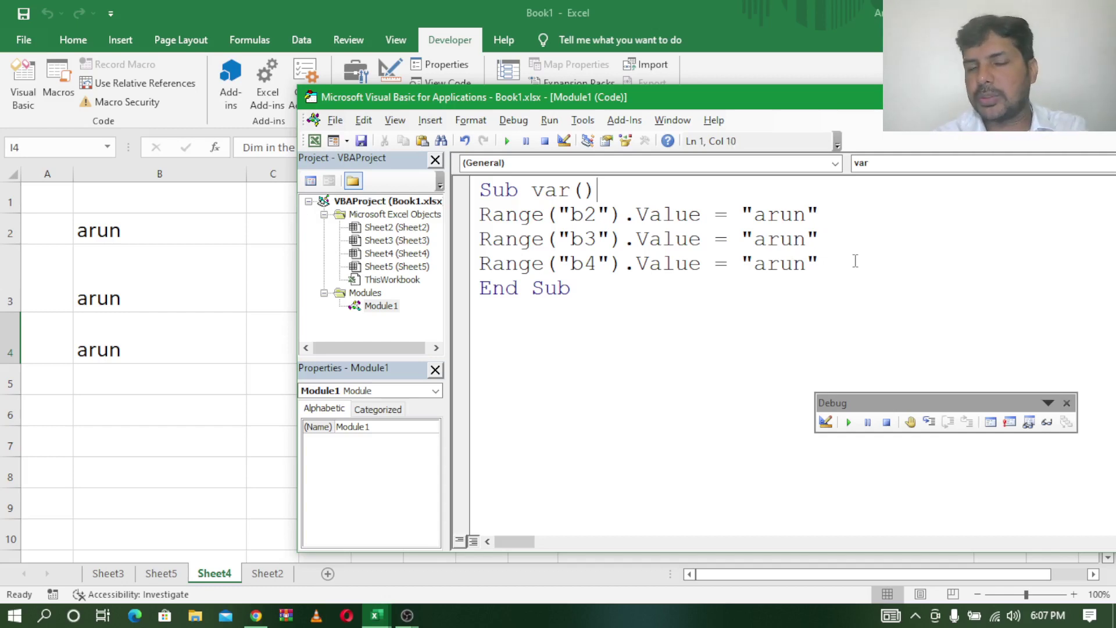
{"action": "key", "text": "Return"}
{"action": "type", "text": "d"}
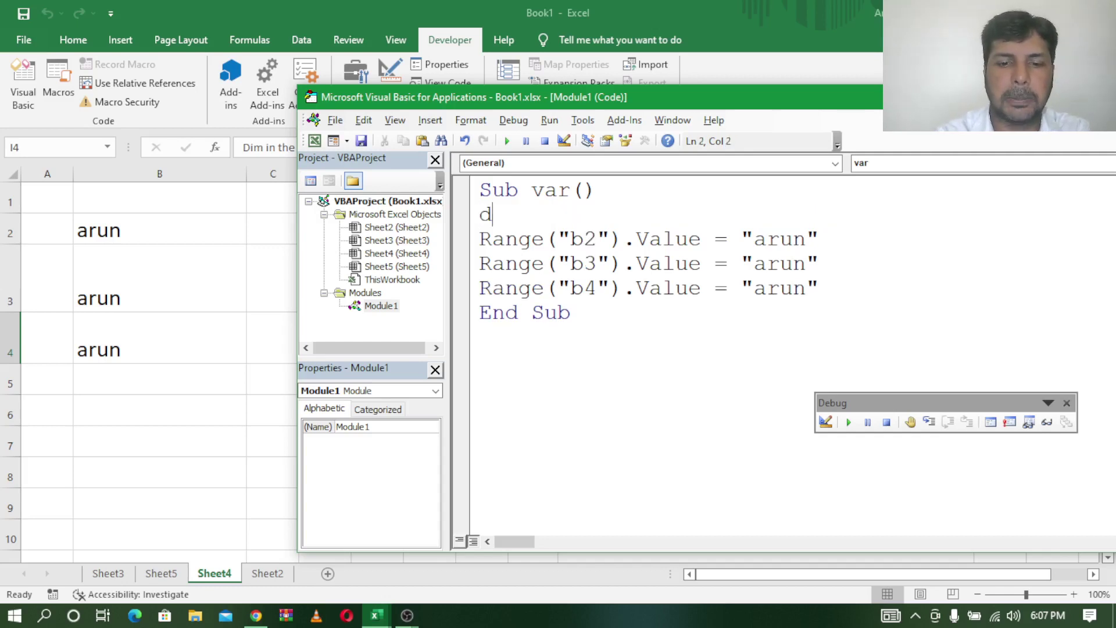
{"action": "type", "text": "im a"}
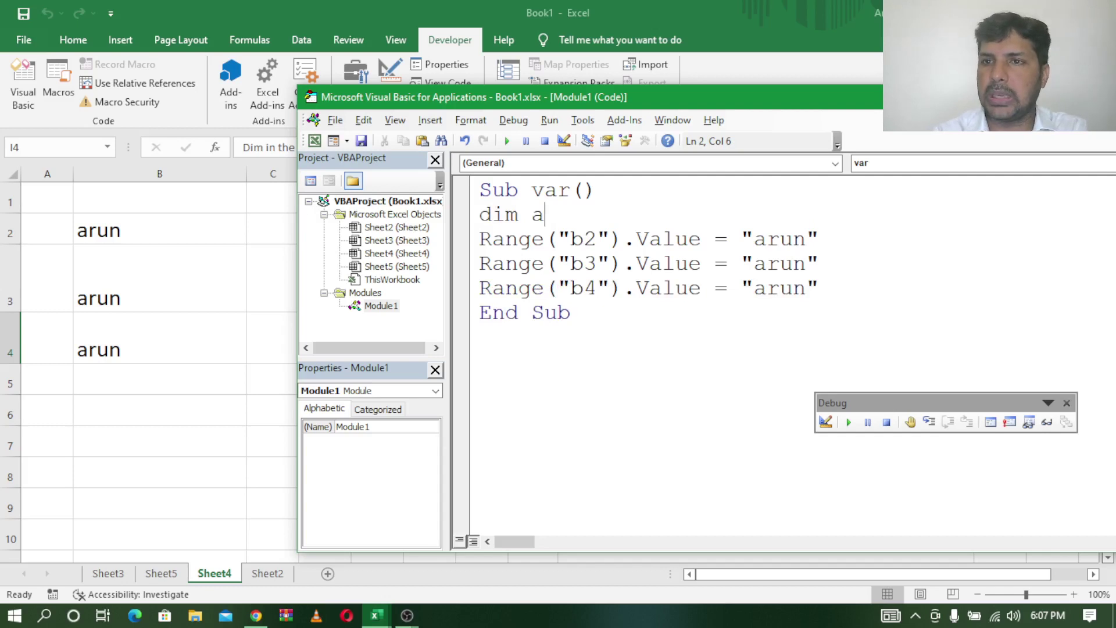
{"action": "key", "text": "Down"}
{"action": "key", "text": "Down"}
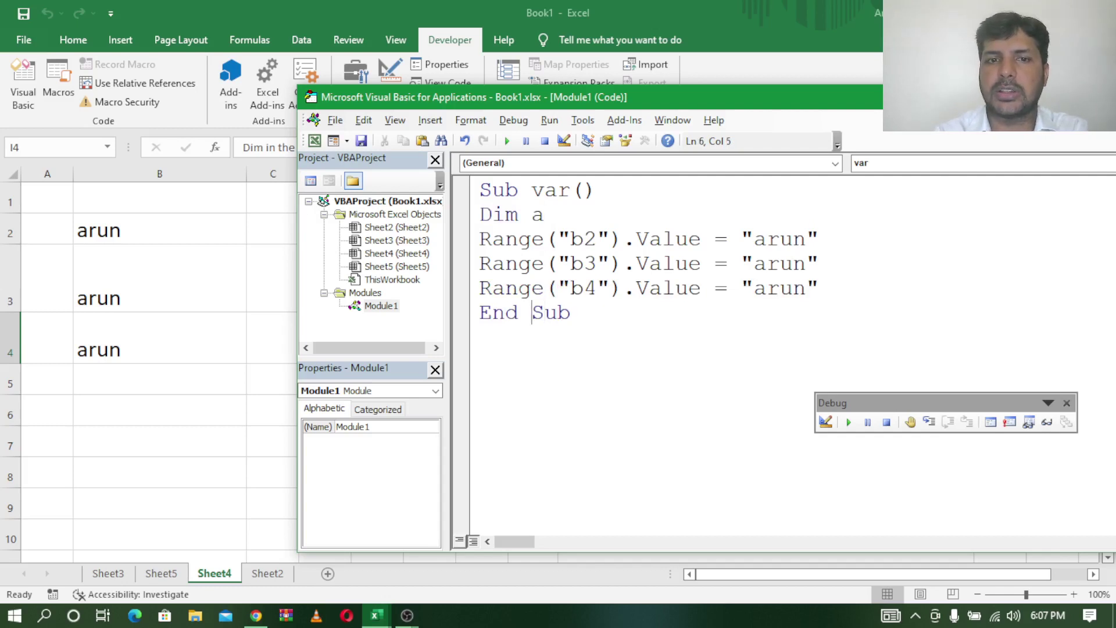
{"action": "key", "text": "Return"}
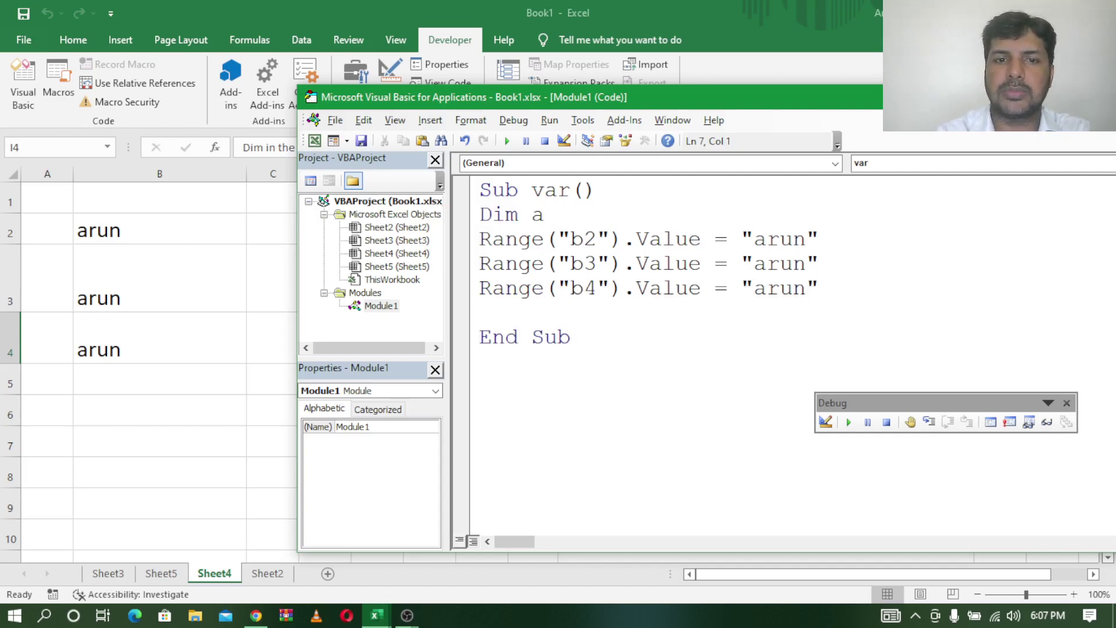
{"action": "type", "text": "a"}
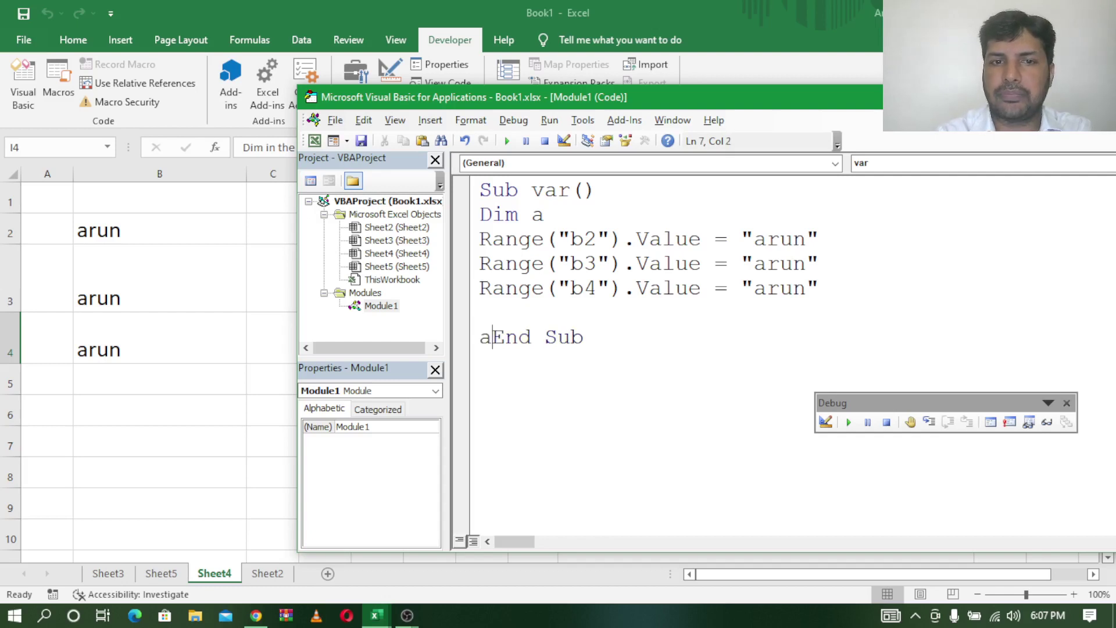
{"action": "key", "text": "Return"}
{"action": "key", "text": "Up"}
{"action": "key", "text": "Up"}
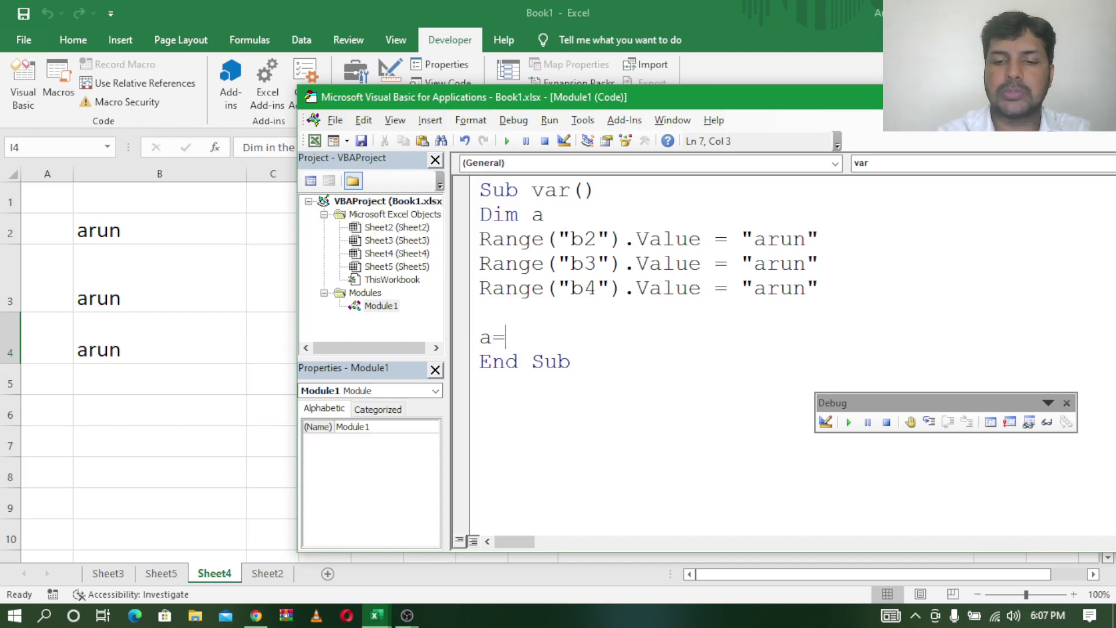
{"action": "type", "text": "\"arun"}
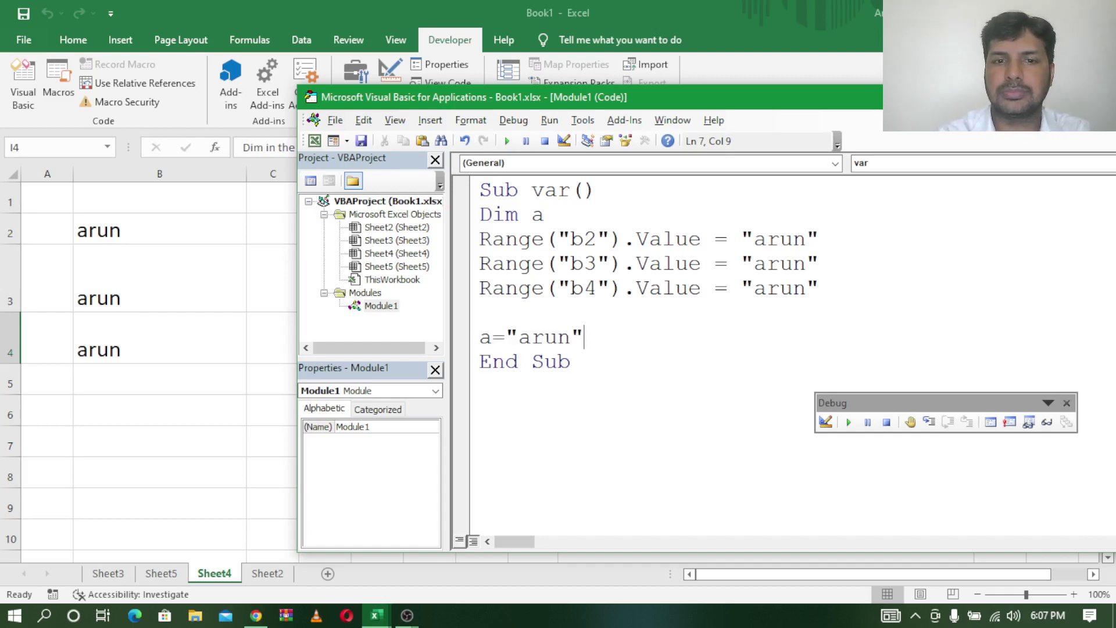
{"action": "key", "text": "Up"}
{"action": "key", "text": "Delete"}
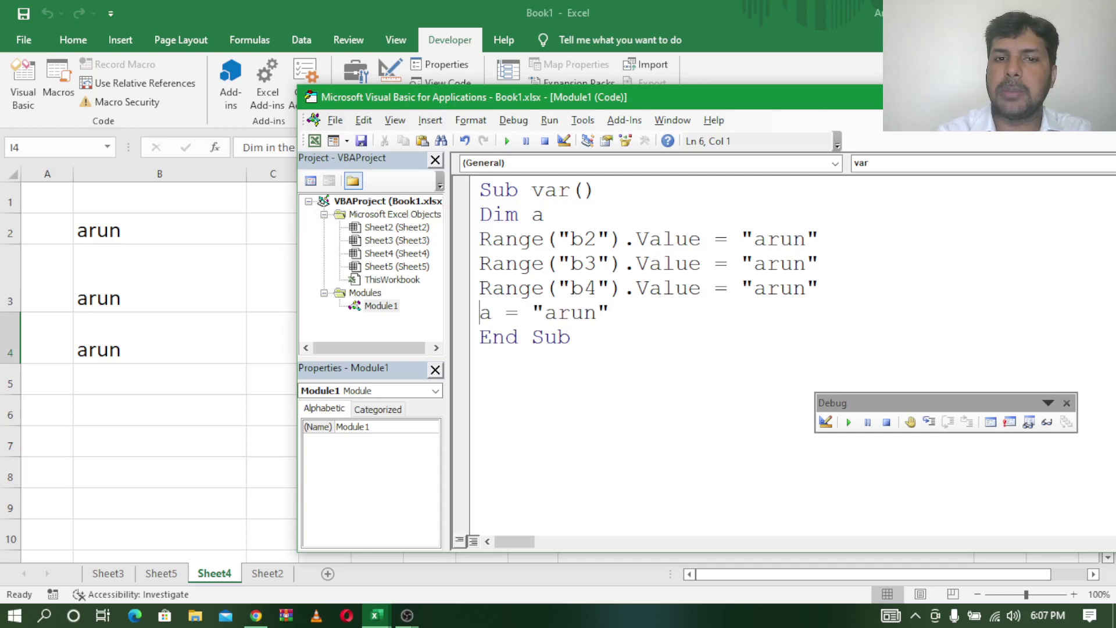
- Highlight Dim a and the "arun" value, then add a blank line below a = "arun"
{"action": "left_click_drag", "start_coordinate": [547, 215], "coordinate": [477, 216]}
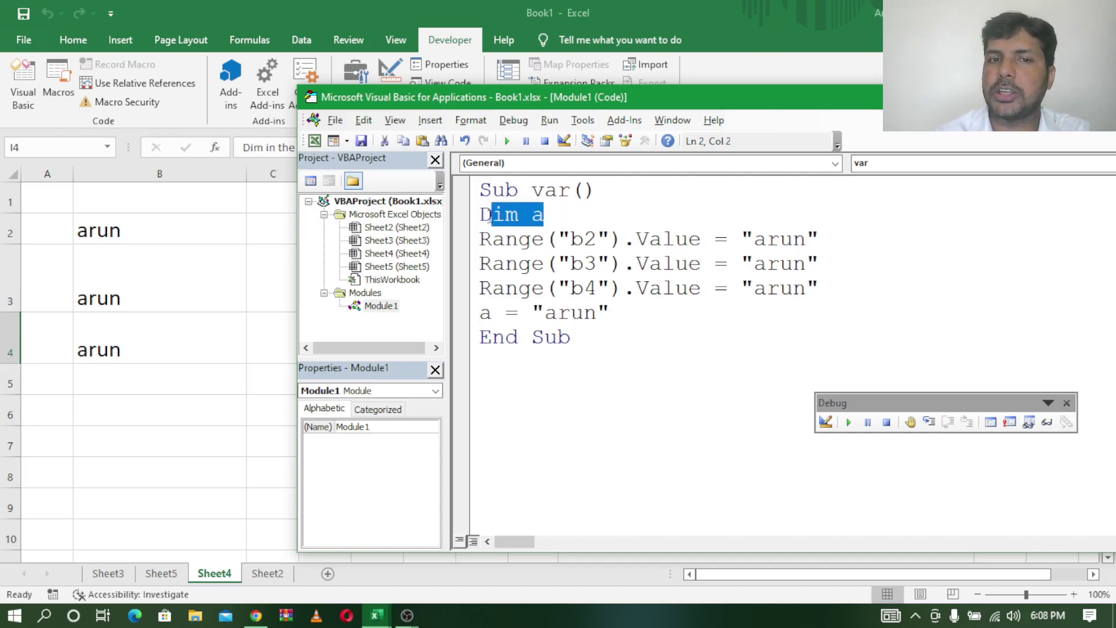
{"action": "left_click", "coordinate": [578, 213]}
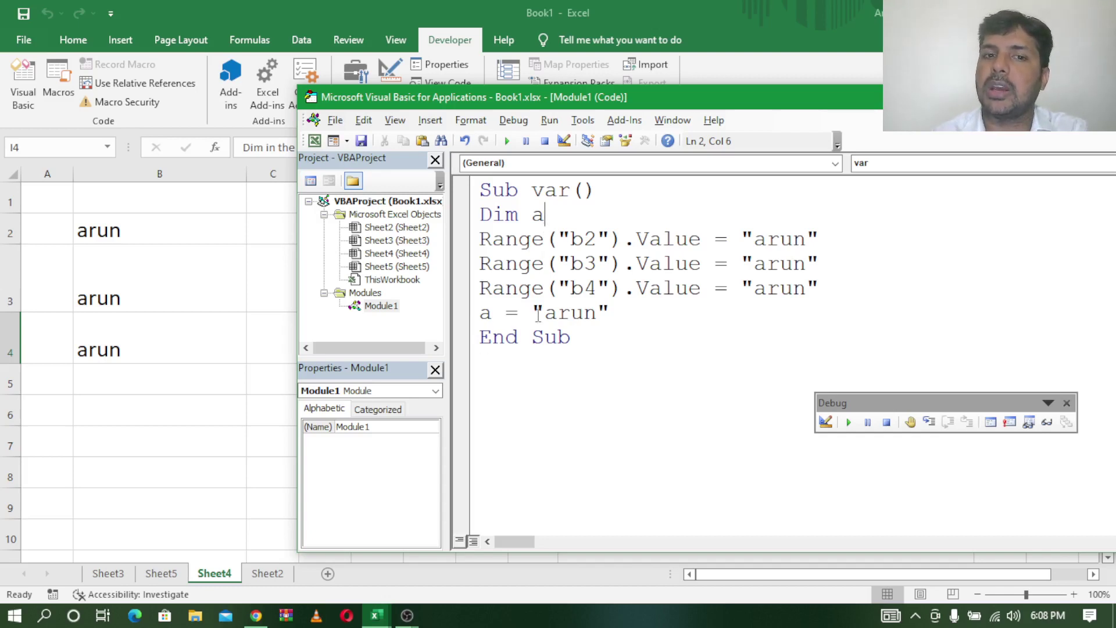
{"action": "left_click_drag", "start_coordinate": [534, 312], "coordinate": [614, 313]}
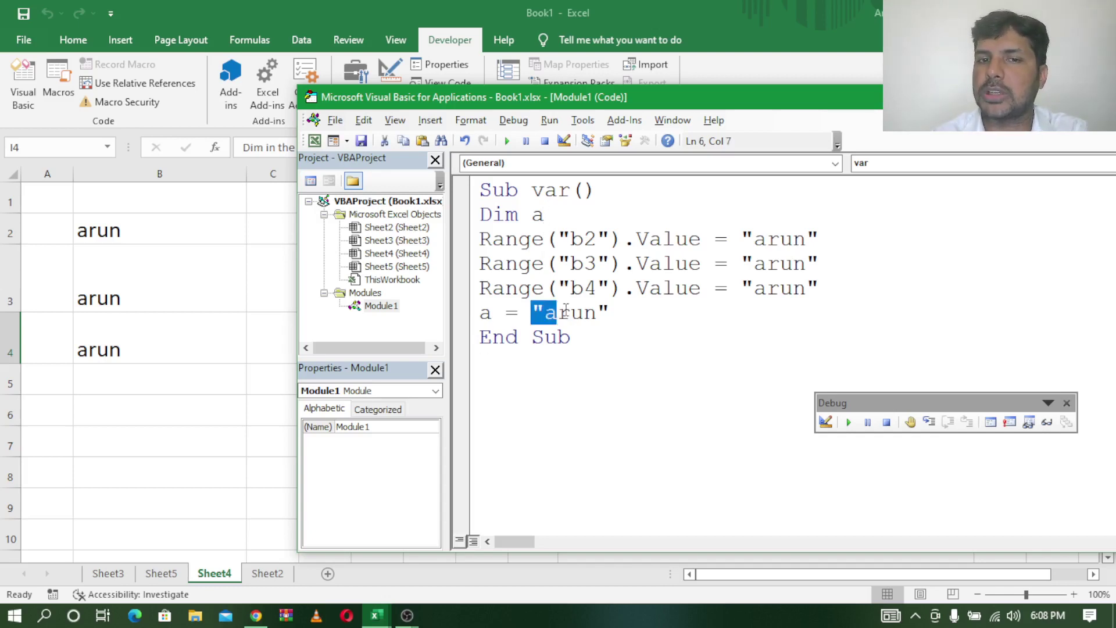
{"action": "left_click", "coordinate": [613, 313]}
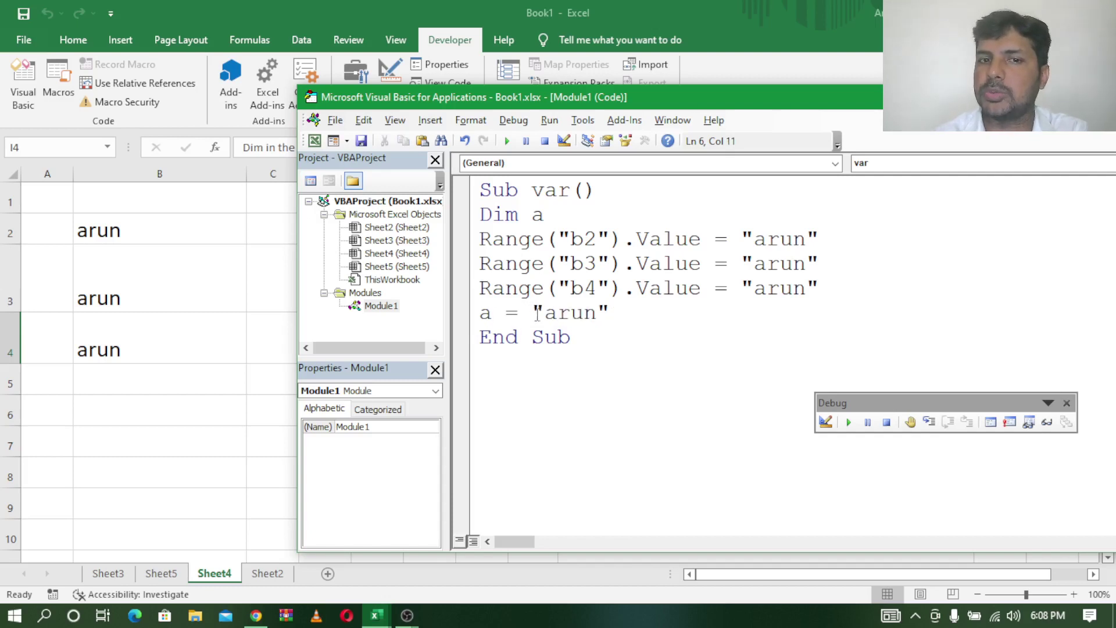
{"action": "left_click_drag", "start_coordinate": [533, 312], "coordinate": [614, 310]}
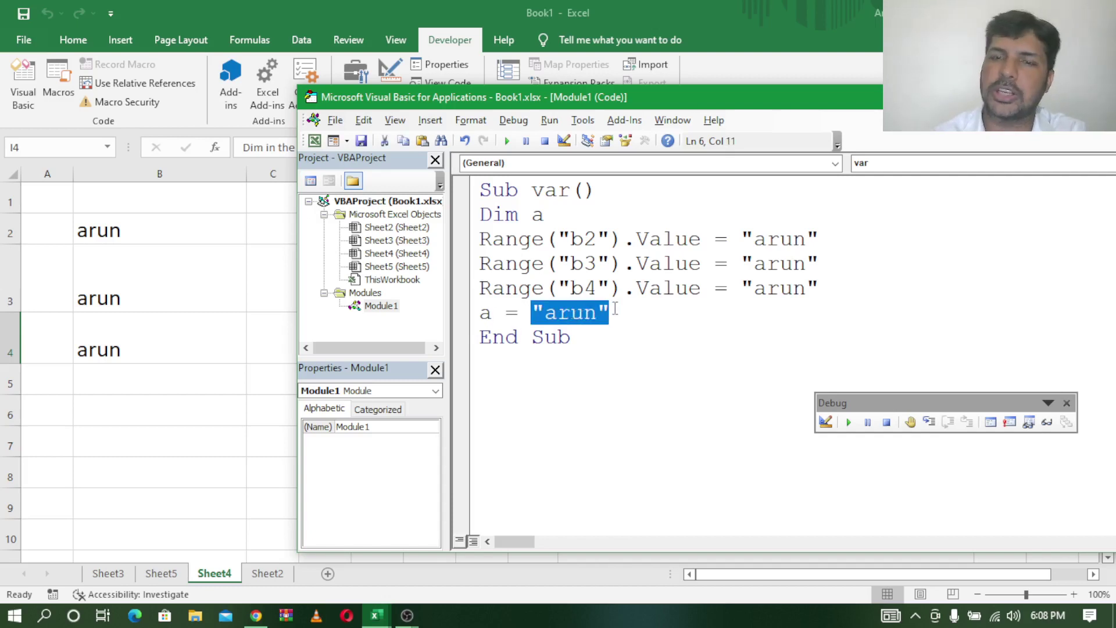
{"action": "left_click", "coordinate": [644, 323]}
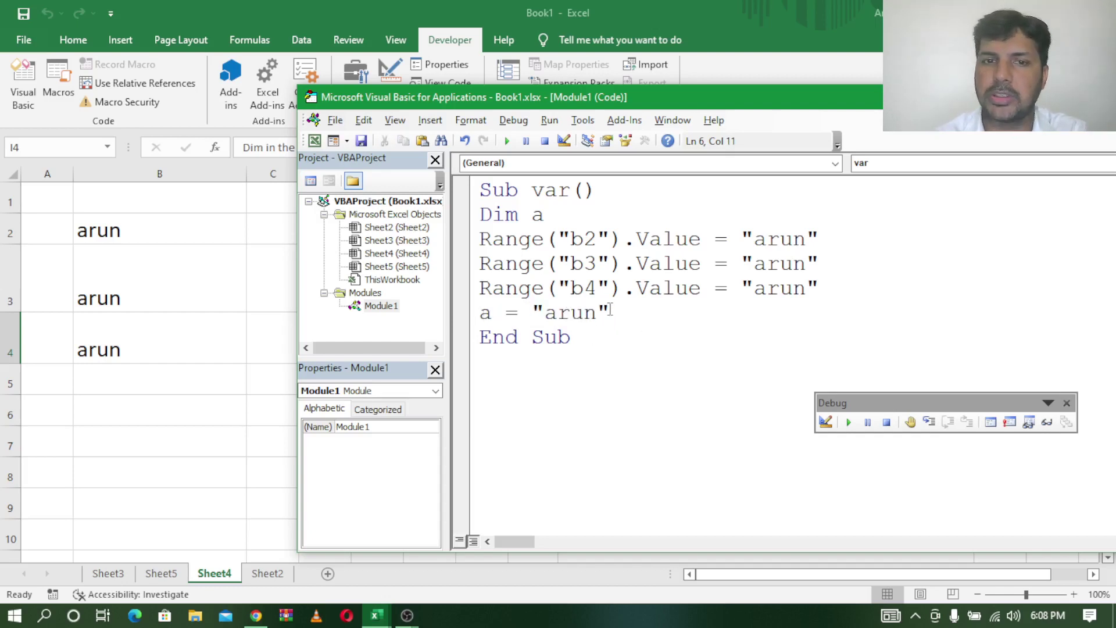
{"action": "key", "text": "Return"}
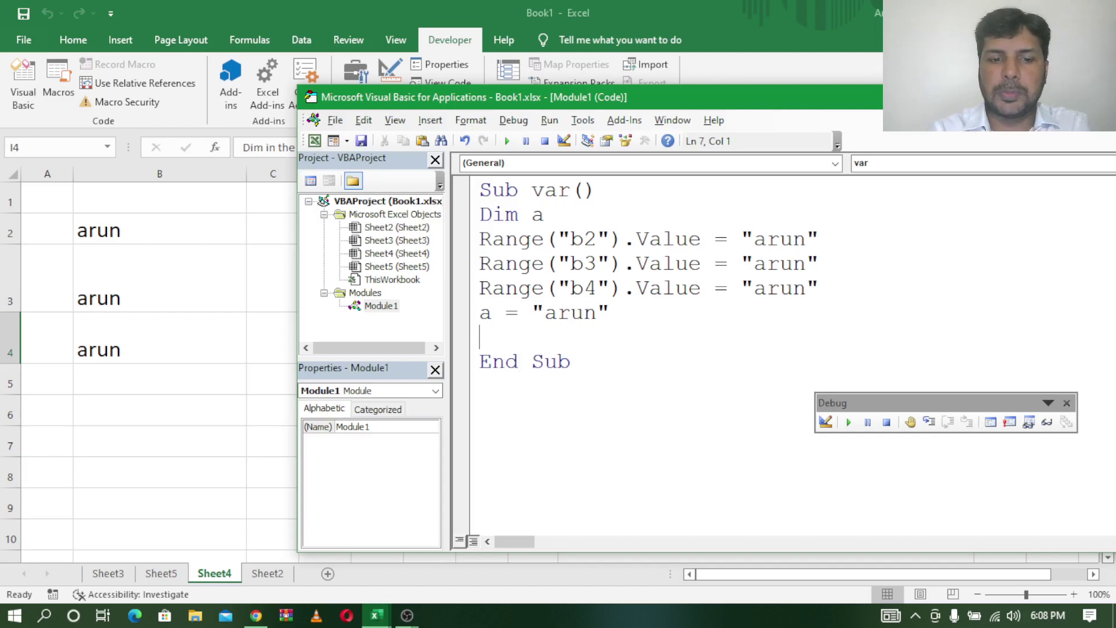
- Paste a copy of the Range("b2") line onto the empty line and trim its ending
{"action": "left_click_drag", "start_coordinate": [479, 238], "coordinate": [876, 243]}
{"action": "key", "text": "ctrl+c"}
{"action": "left_click", "coordinate": [496, 340]}
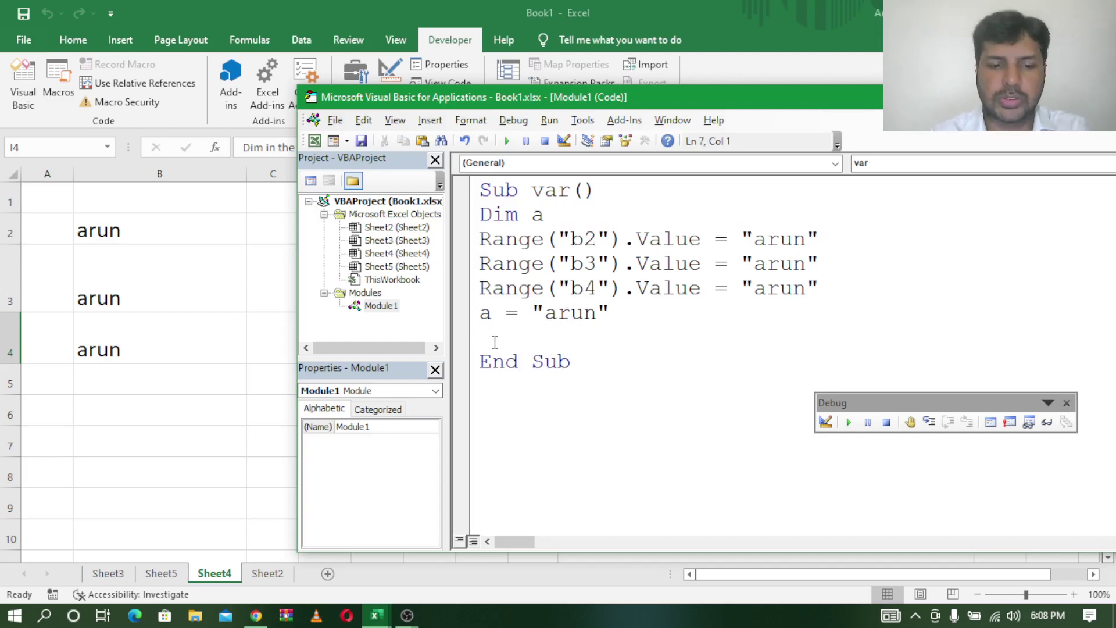
{"action": "key", "text": "ctrl+v"}
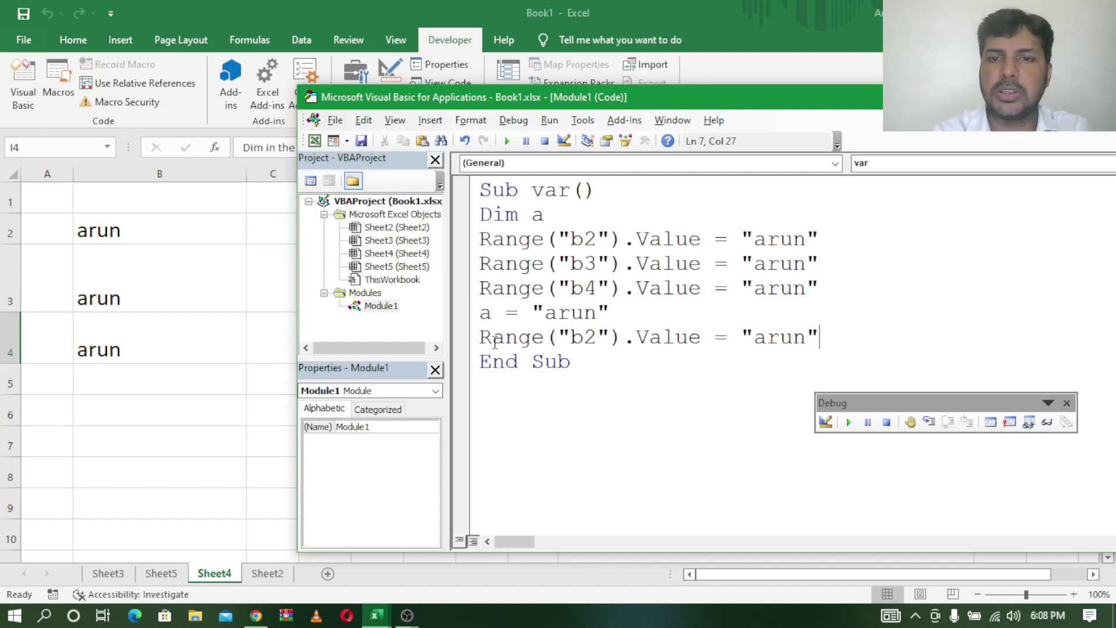
{"action": "key", "text": "BackSpace"}
{"action": "key", "text": "BackSpace"}
{"action": "key", "text": "BackSpace"}
{"action": "key", "text": "BackSpace"}
{"action": "key", "text": "BackSpace"}
{"action": "key", "text": "BackSpace"}
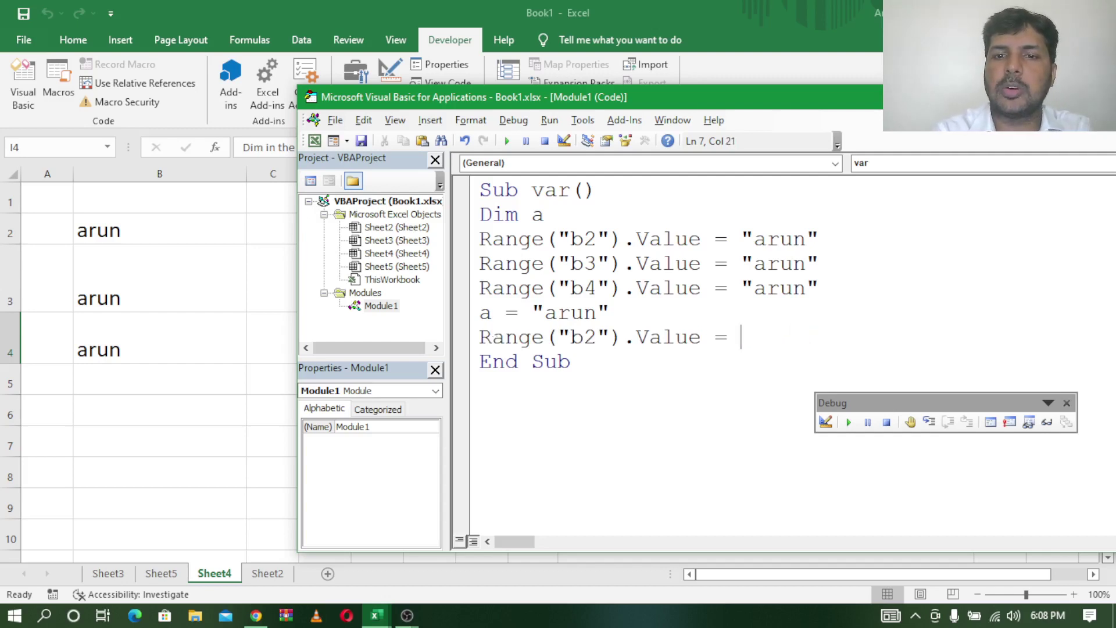
{"action": "key", "text": "BackSpace"}
{"action": "key", "text": "BackSpace"}
{"action": "key", "text": "BackSpace"}
{"action": "key", "text": "BackSpace"}
{"action": "key", "text": "BackSpace"}
{"action": "key", "text": "BackSpace"}
{"action": "key", "text": "BackSpace"}
{"action": "key", "text": "BackSpace"}
{"action": "key", "text": "BackSpace"}
{"action": "key", "text": "BackSpace"}
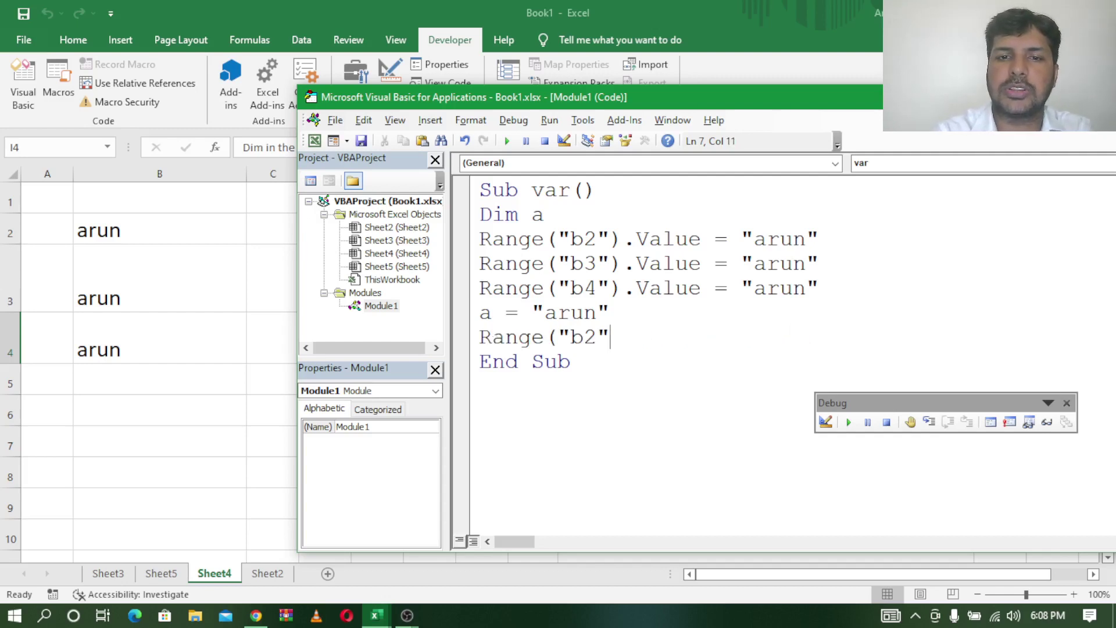
{"action": "key", "text": "BackSpace"}
{"action": "key", "text": "BackSpace"}
{"action": "key", "text": "BackSpace"}
{"action": "key", "text": "BackSpace"}
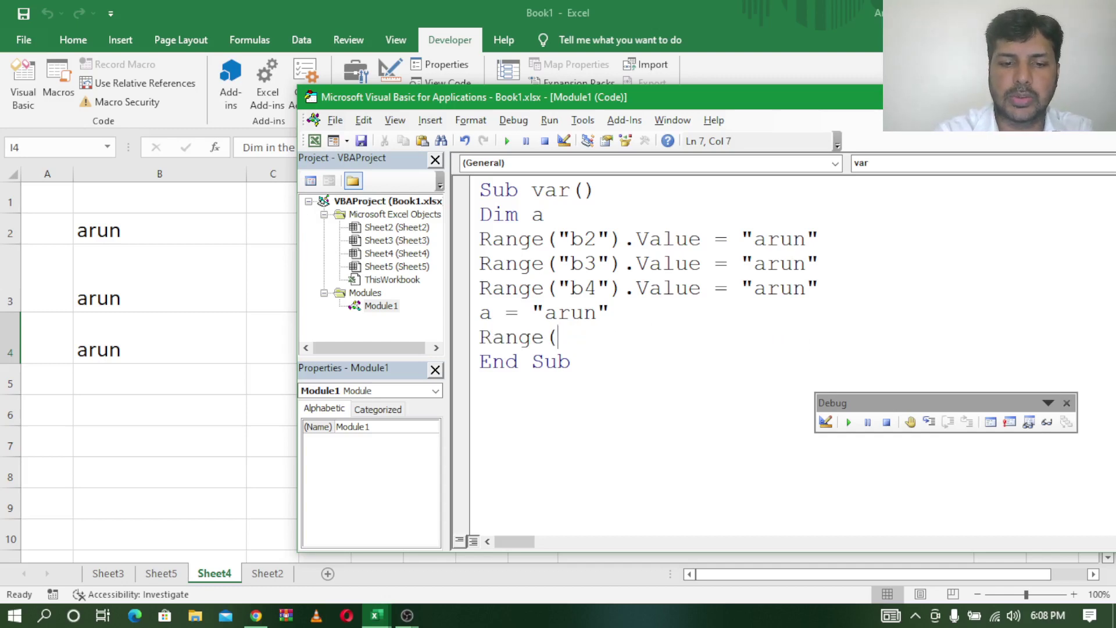
- Rewrite the pasted line as Range("b6").Value = a and start a new line
{"action": "type", "text": "\"b"}
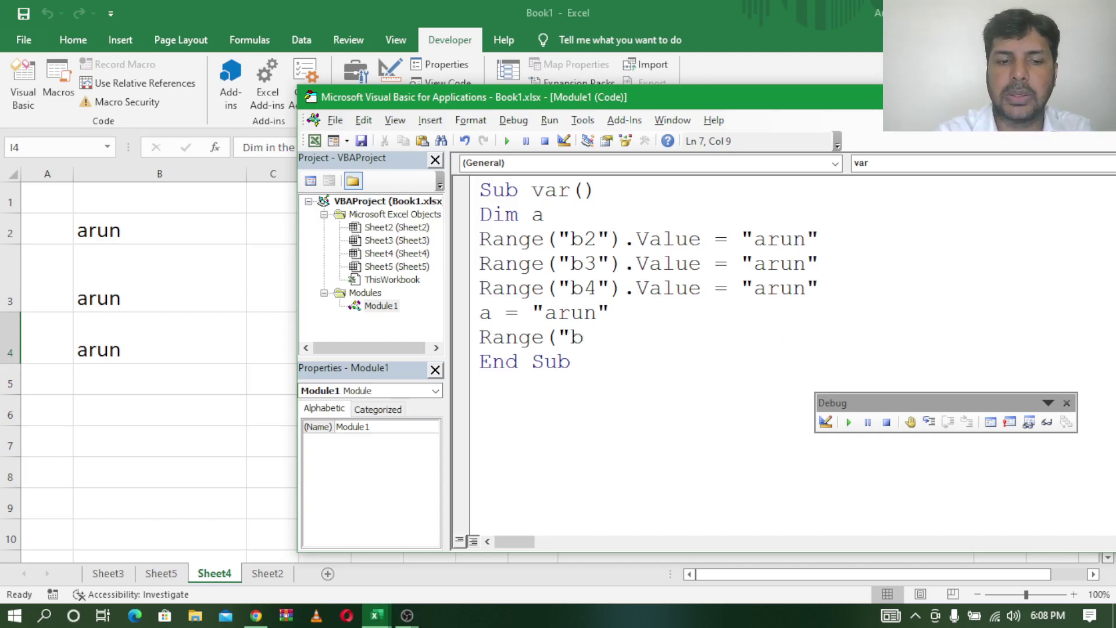
{"action": "type", "text": "5"}
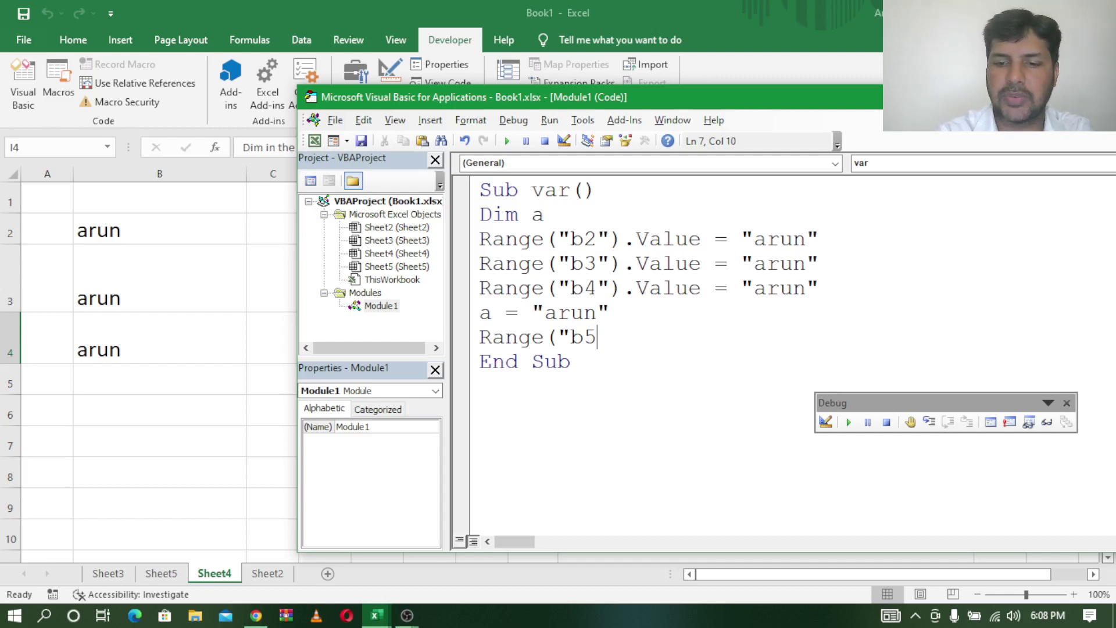
{"action": "key", "text": "BackSpace"}
{"action": "type", "text": "6"}
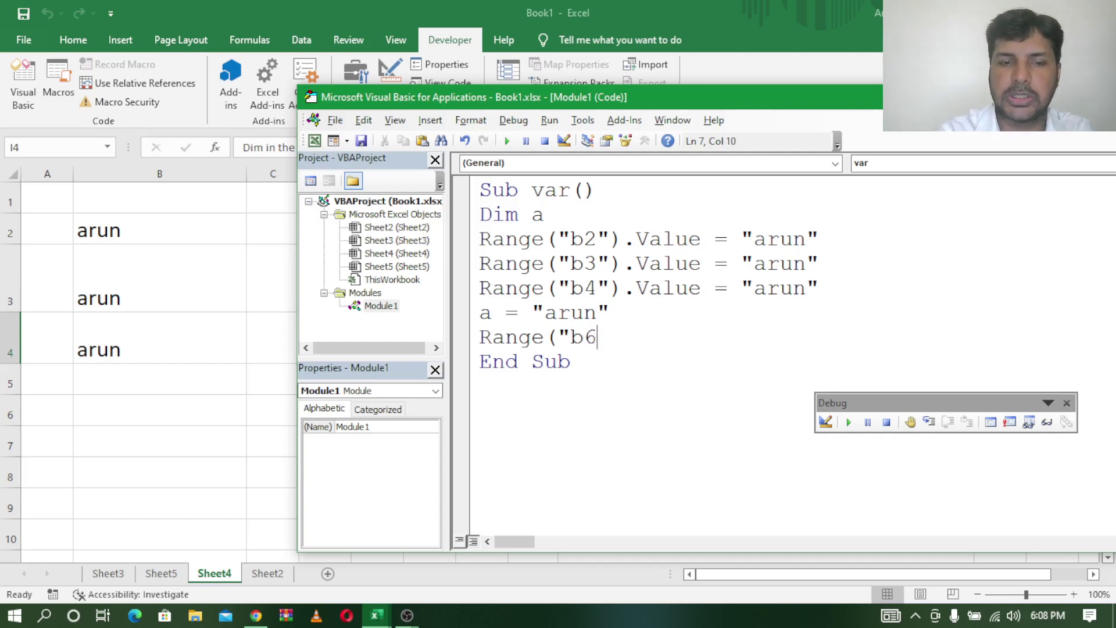
{"action": "type", "text": "\")="}
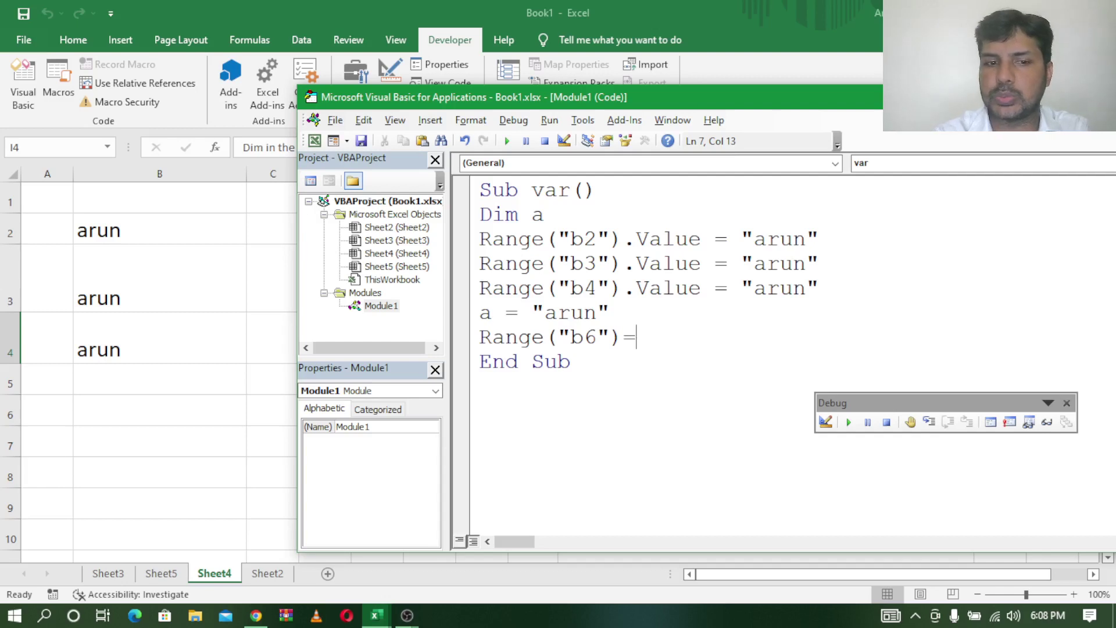
{"action": "type", "text": "\""}
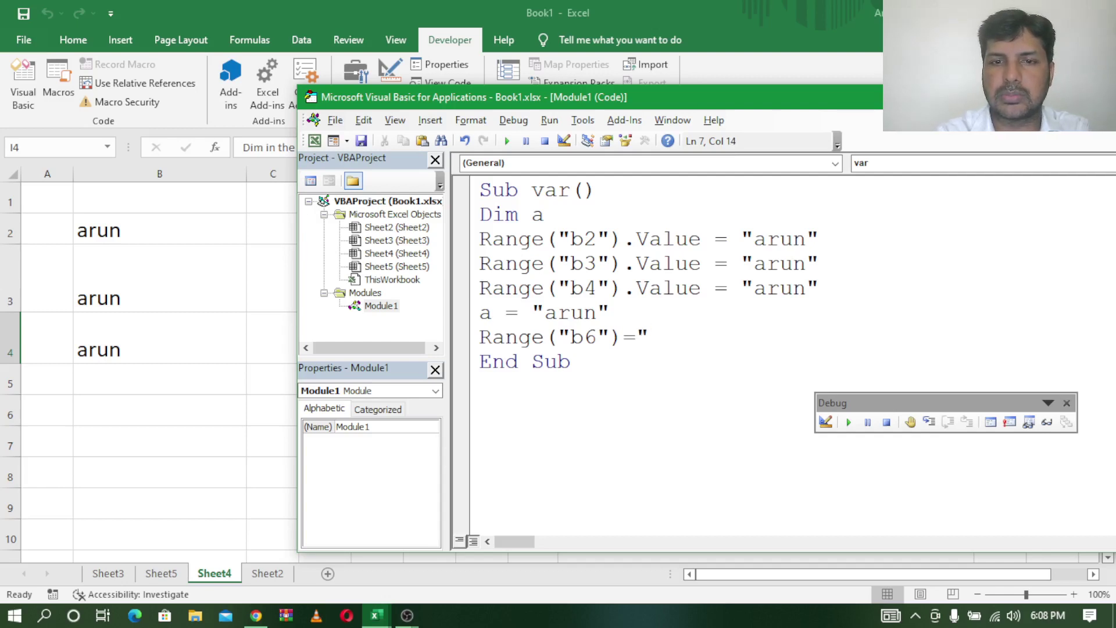
{"action": "key", "text": "BackSpace"}
{"action": "key", "text": "BackSpace"}
{"action": "type", "text": "."}
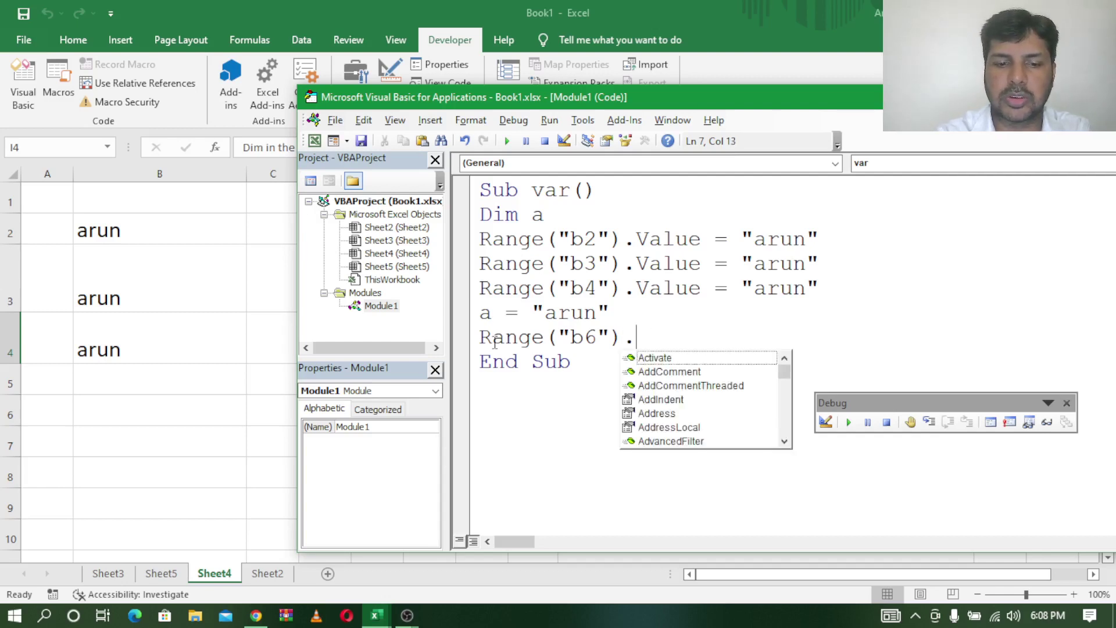
{"action": "type", "text": "value"}
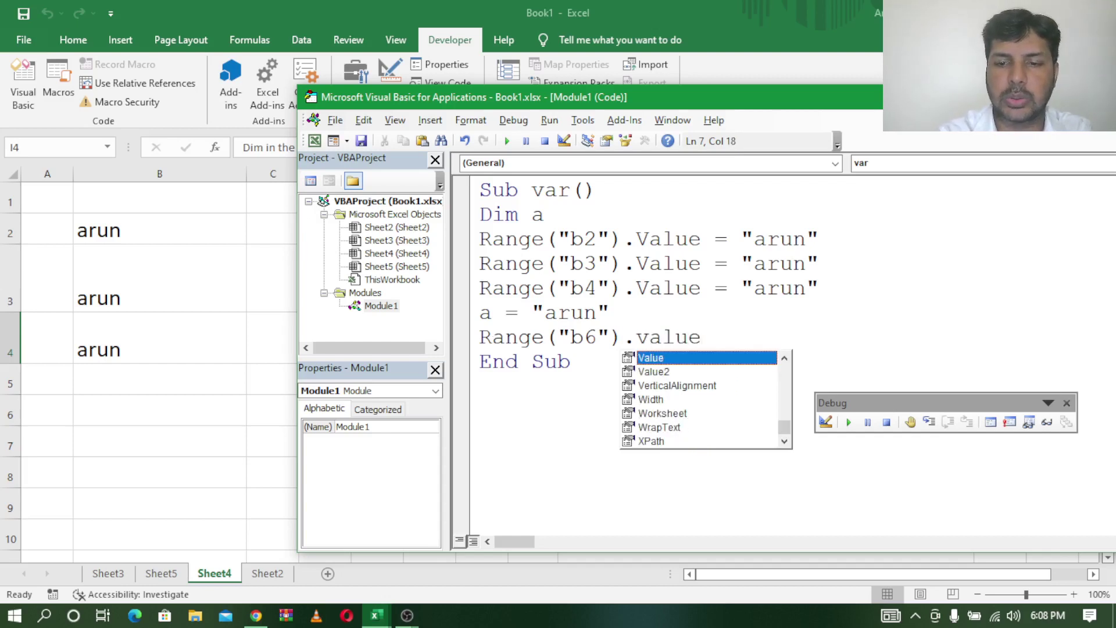
{"action": "type", "text": "=\"a"}
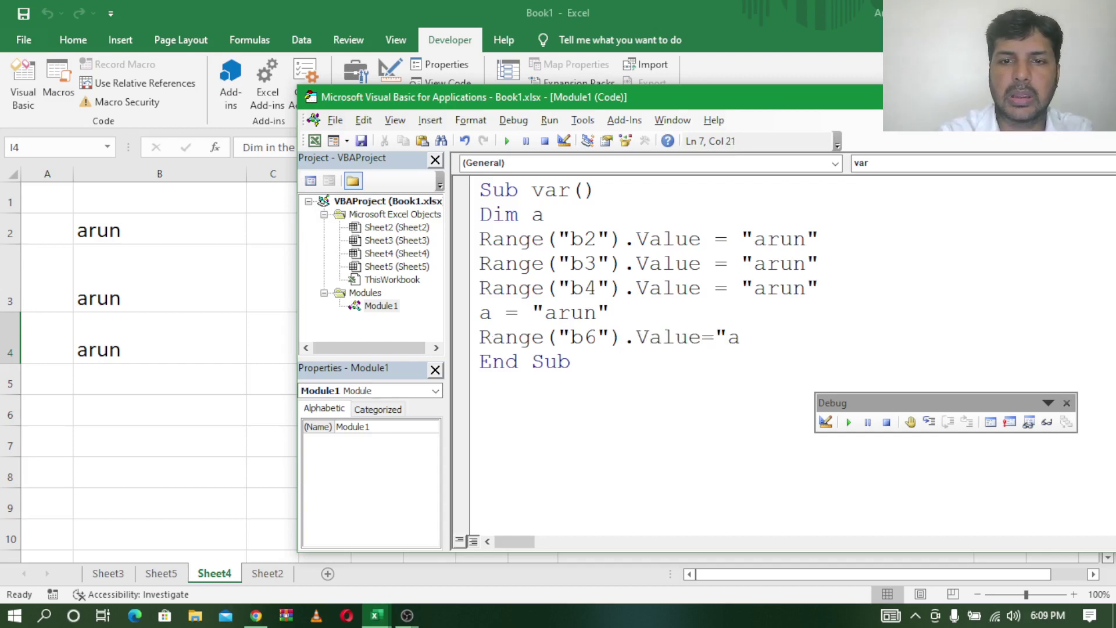
{"action": "key", "text": "BackSpace"}
{"action": "key", "text": "BackSpace"}
{"action": "type", "text": "a"}
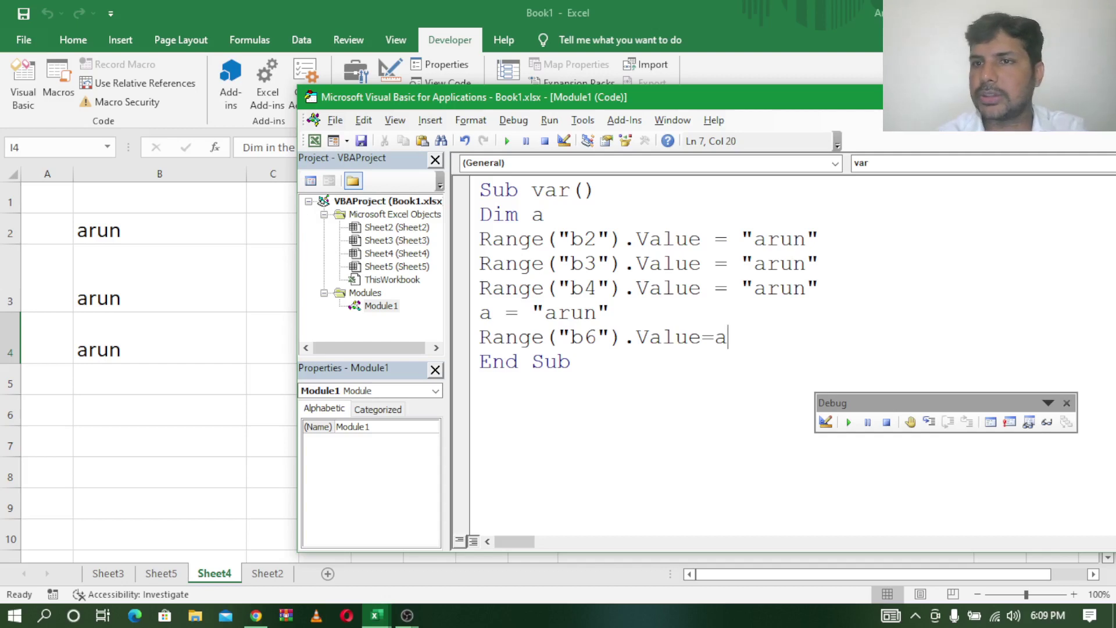
{"action": "key", "text": "Return"}
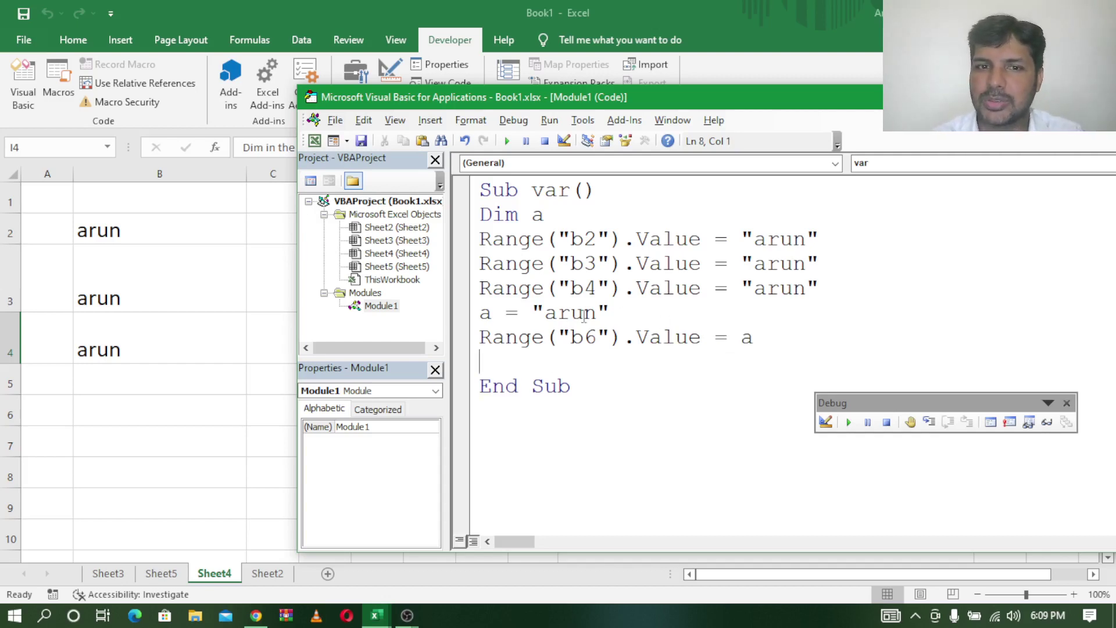
- Paste two copies of the Range("b6").Value = a line below it
{"action": "left_click_drag", "start_coordinate": [755, 341], "coordinate": [481, 349]}
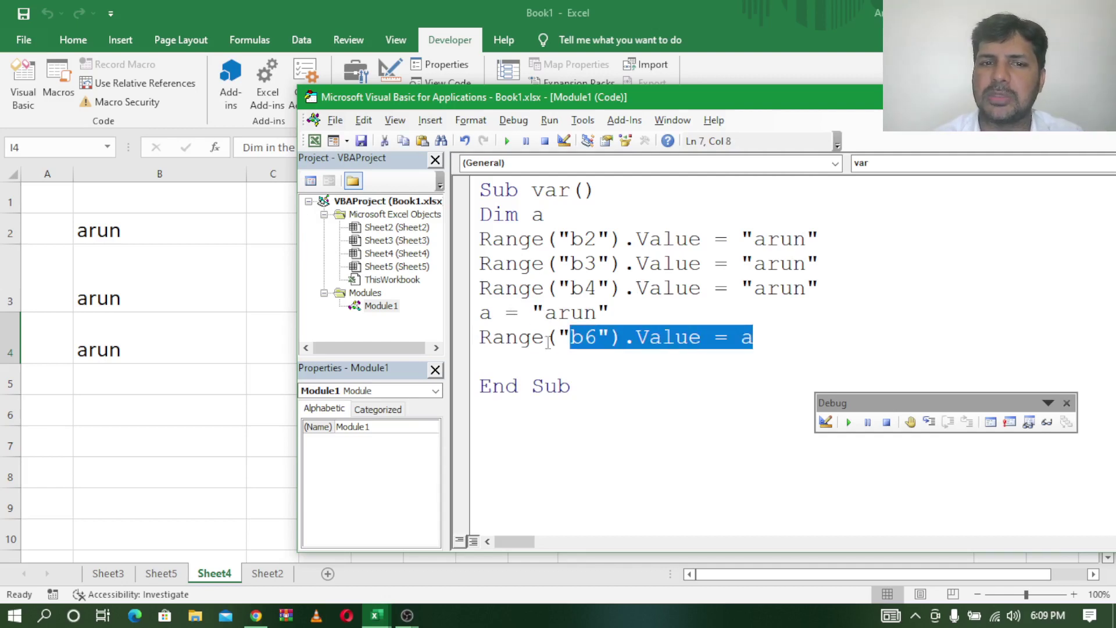
{"action": "key", "text": "ctrl+c"}
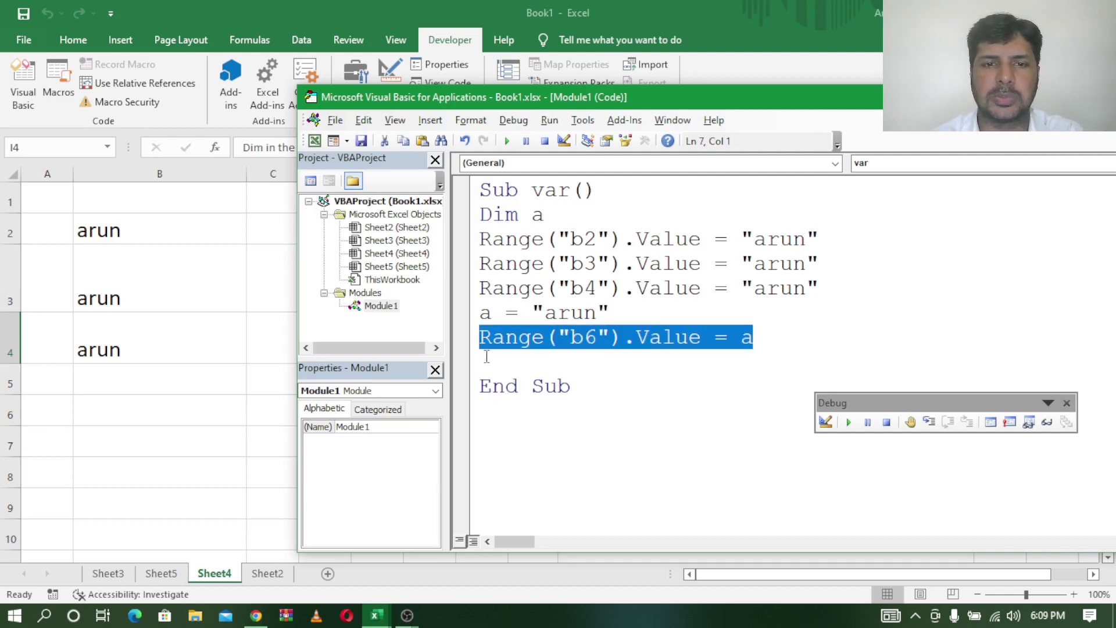
{"action": "left_click", "coordinate": [482, 362]}
{"action": "key", "text": "ctrl+v"}
{"action": "key", "text": "Return"}
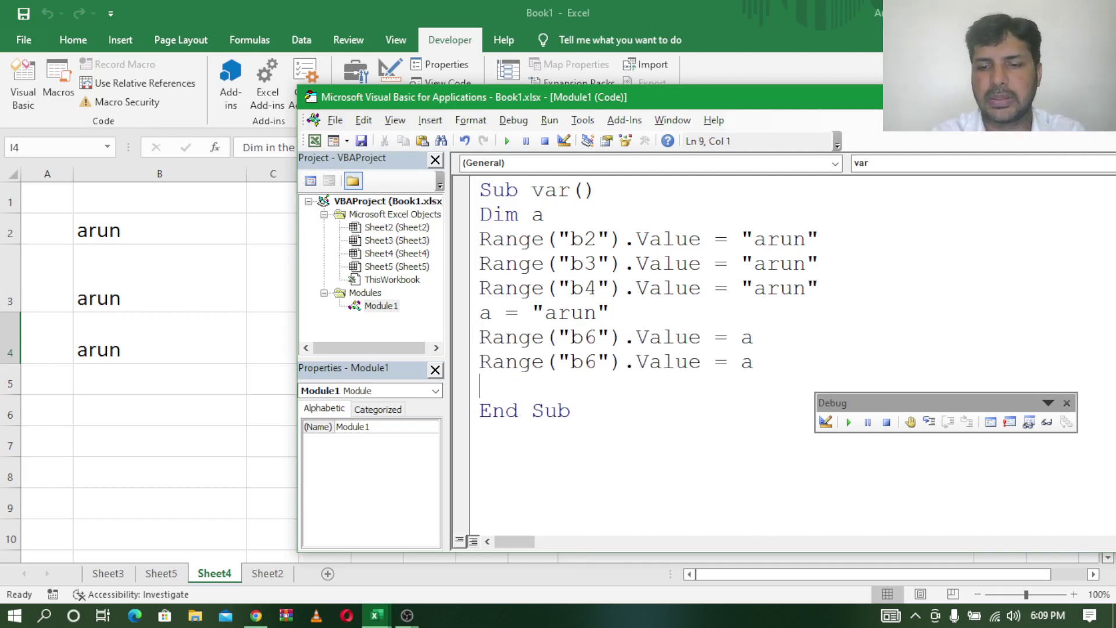
{"action": "key", "text": "ctrl+v"}
- Change the copies' cell references to b7 and b8
{"action": "left_click", "coordinate": [595, 363]}
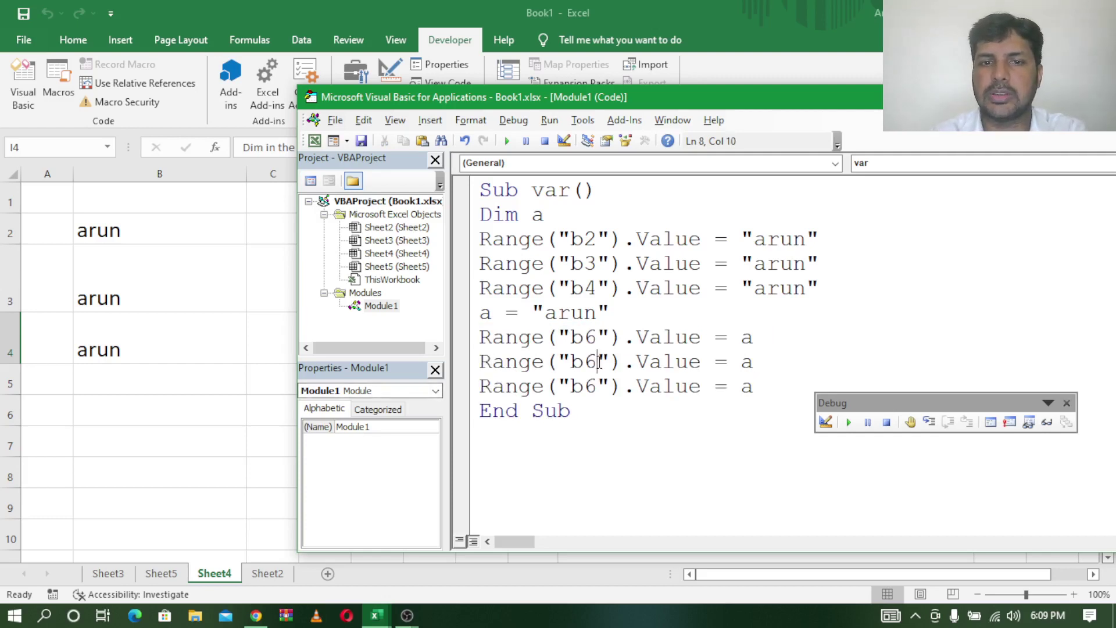
{"action": "key", "text": "BackSpace"}
{"action": "type", "text": "7"}
{"action": "key", "text": "Down"}
{"action": "key", "text": "BackSpace"}
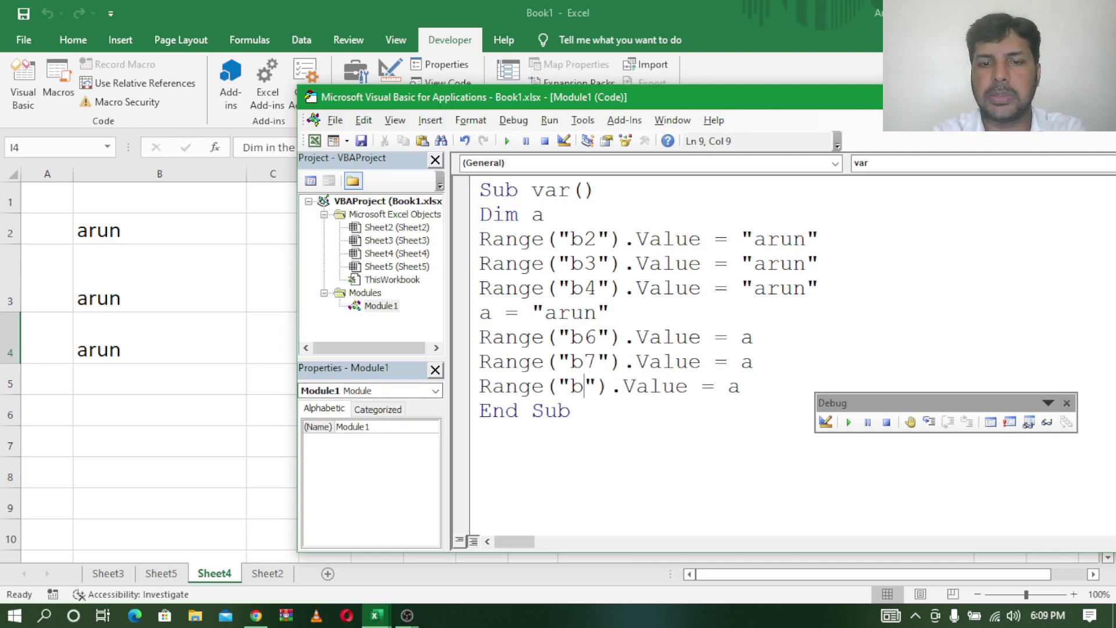
{"action": "type", "text": "8"}
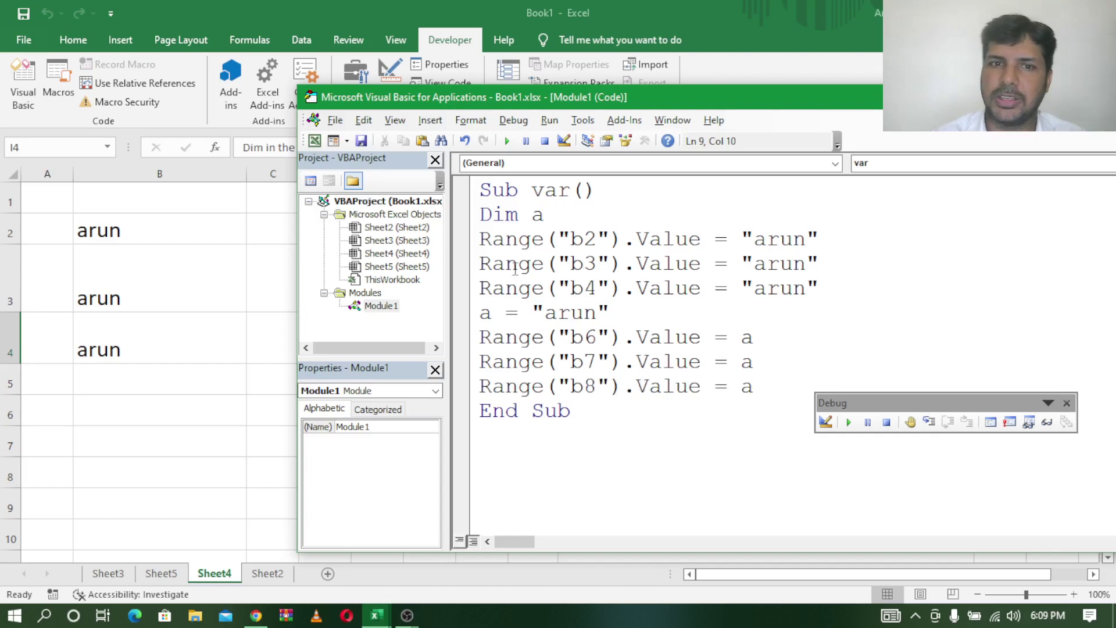
{"action": "left_click", "coordinate": [482, 215]}
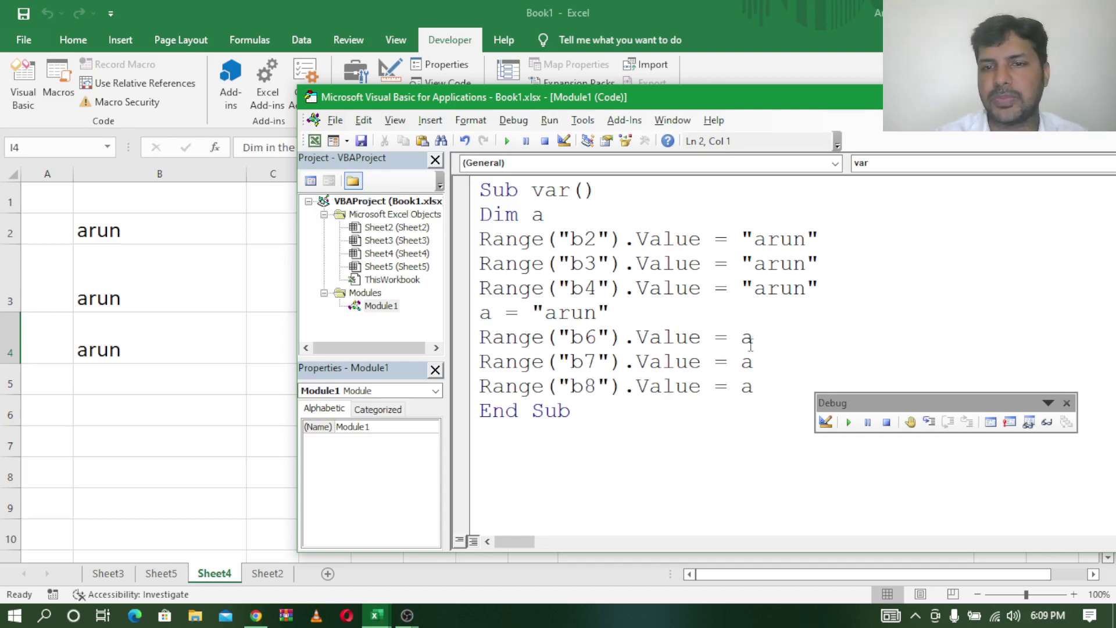
{"action": "left_click", "coordinate": [482, 189]}
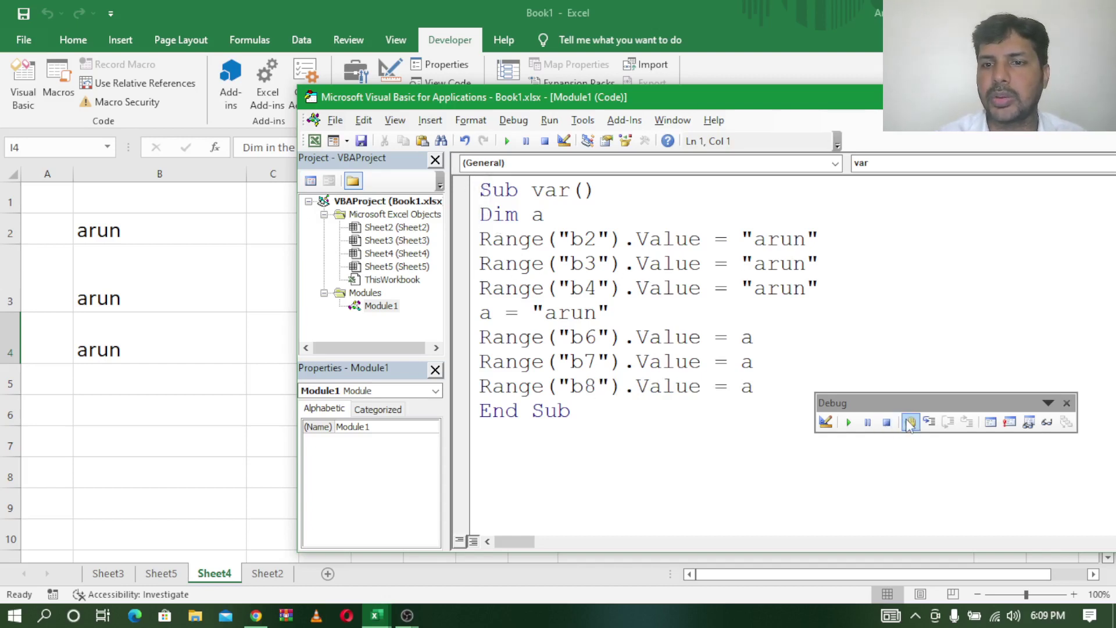
- Clear the arun values from cells B2:B4 on the worksheet
{"action": "left_click", "coordinate": [929, 422]}
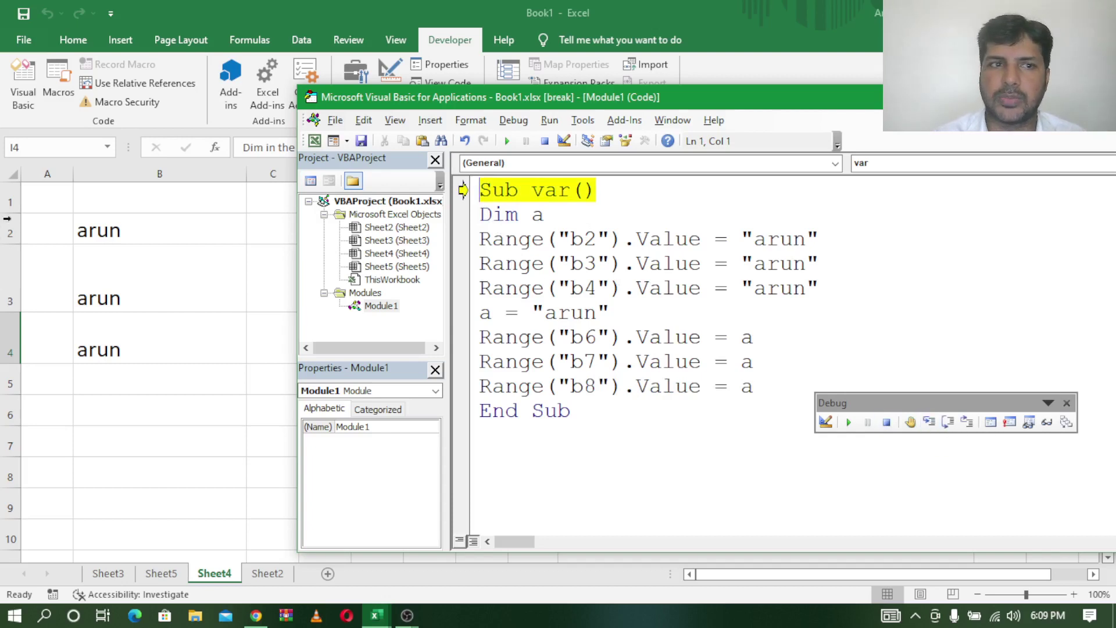
{"action": "left_click", "coordinate": [169, 226]}
{"action": "left_click_drag", "start_coordinate": [168, 226], "coordinate": [167, 344]}
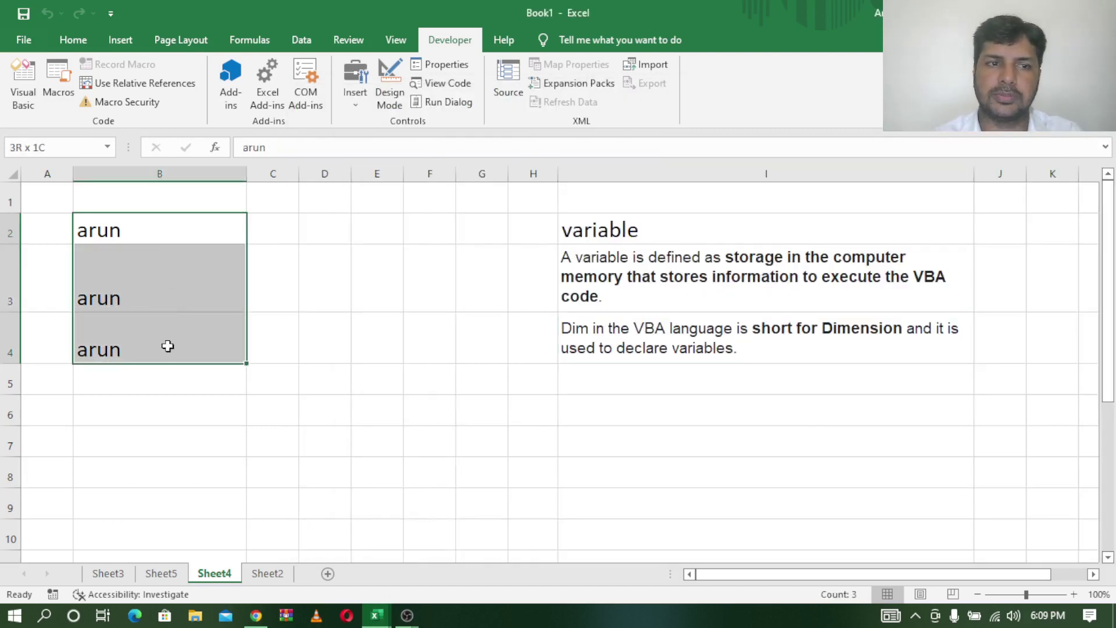
{"action": "key", "text": "Delete"}
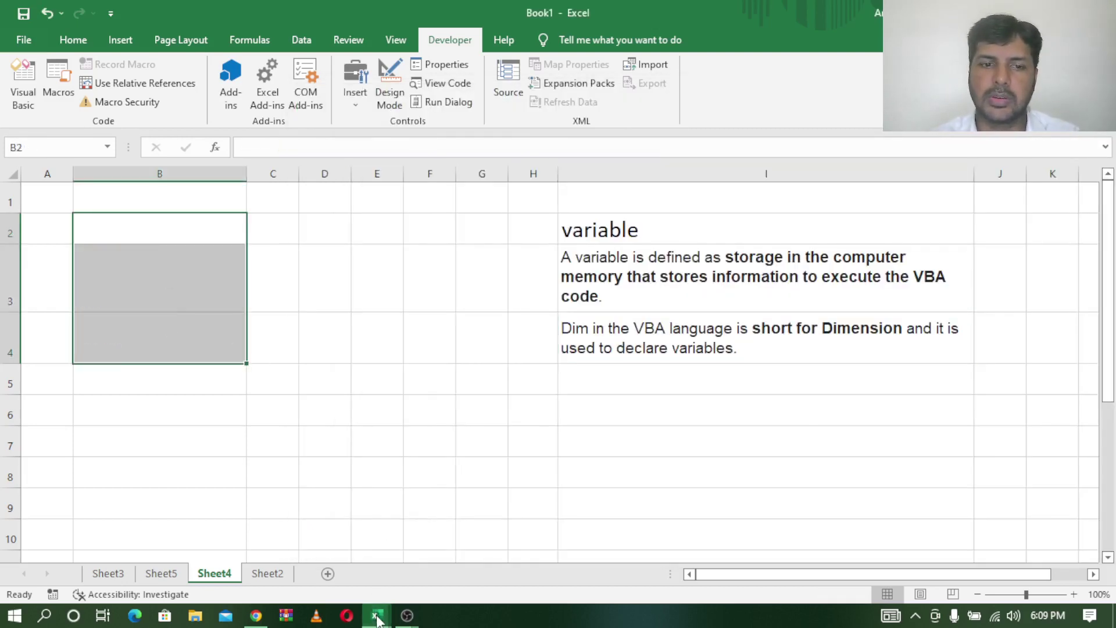
- Step through the var macro to End Sub, refilling B2:B4 and writing arun into B6:B8
{"action": "mouse_move", "coordinate": [376, 615]}
{"action": "left_click", "coordinate": [395, 575]}
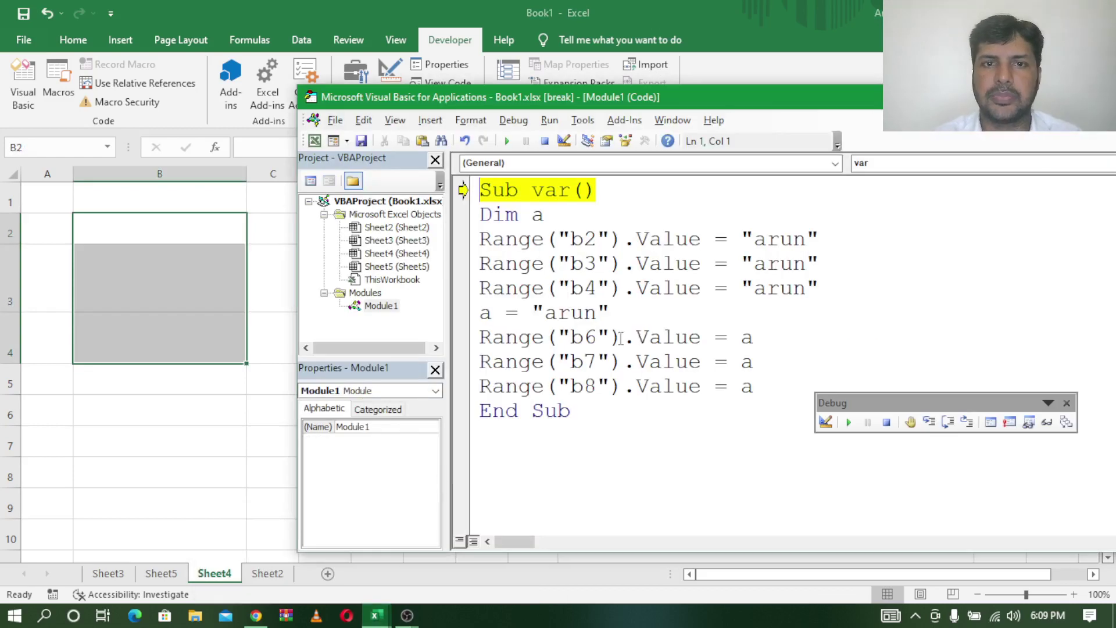
{"action": "left_click", "coordinate": [929, 422]}
{"action": "left_click", "coordinate": [934, 427]}
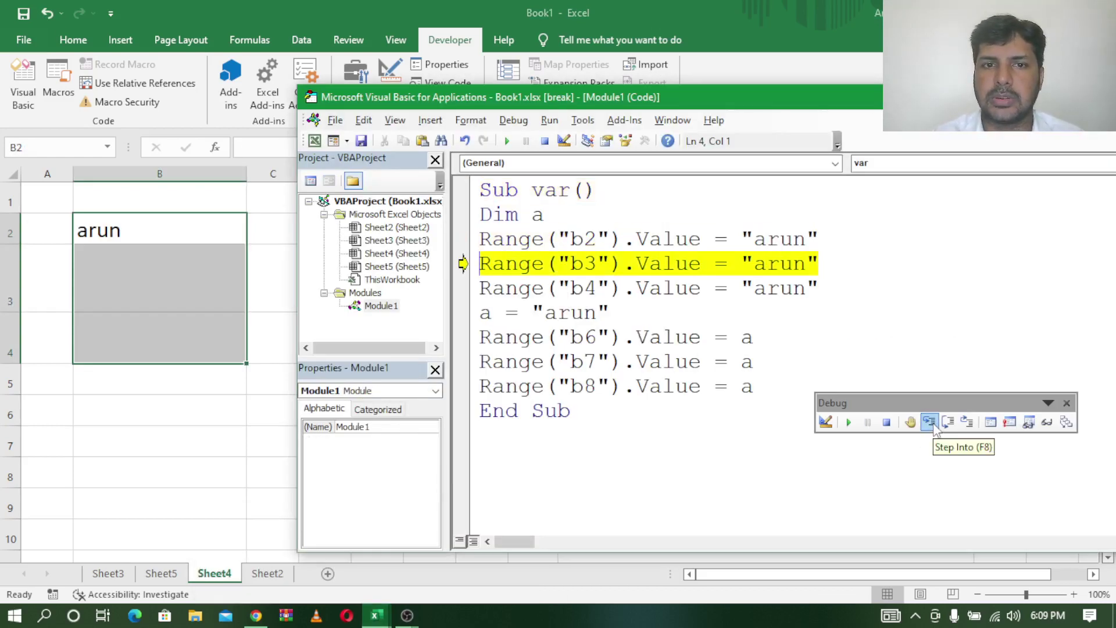
{"action": "left_click", "coordinate": [930, 422]}
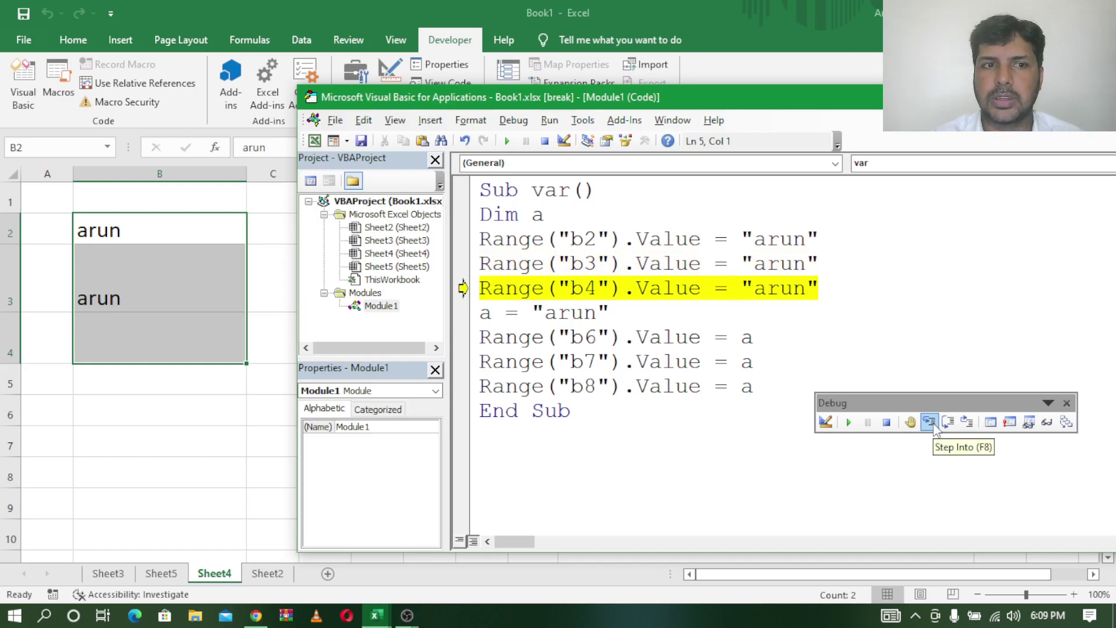
{"action": "left_click", "coordinate": [929, 422]}
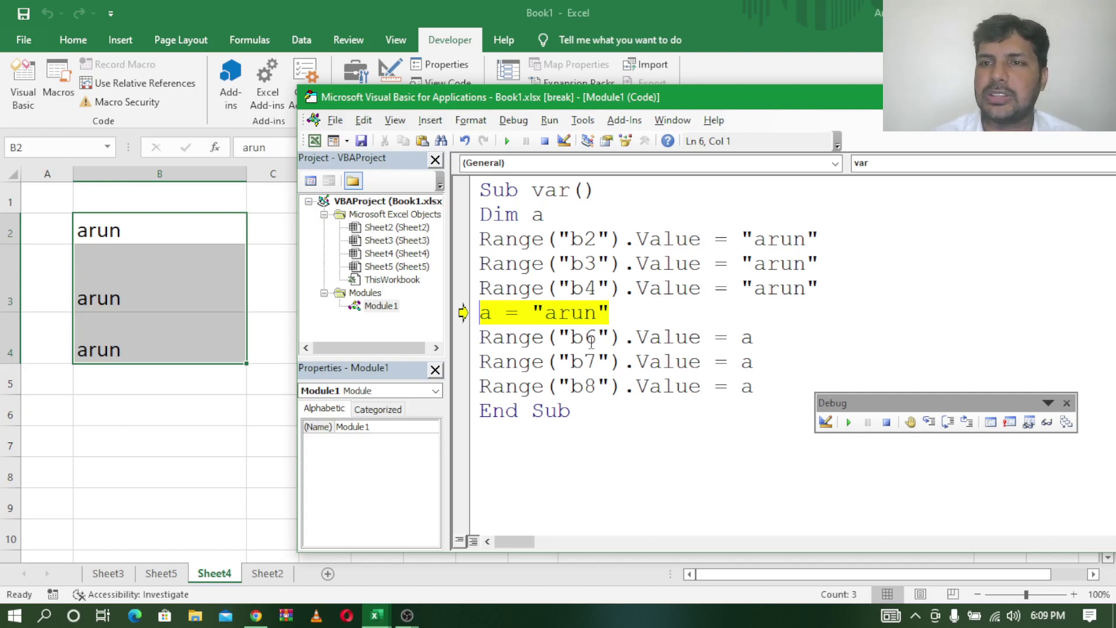
{"action": "left_click", "coordinate": [929, 423]}
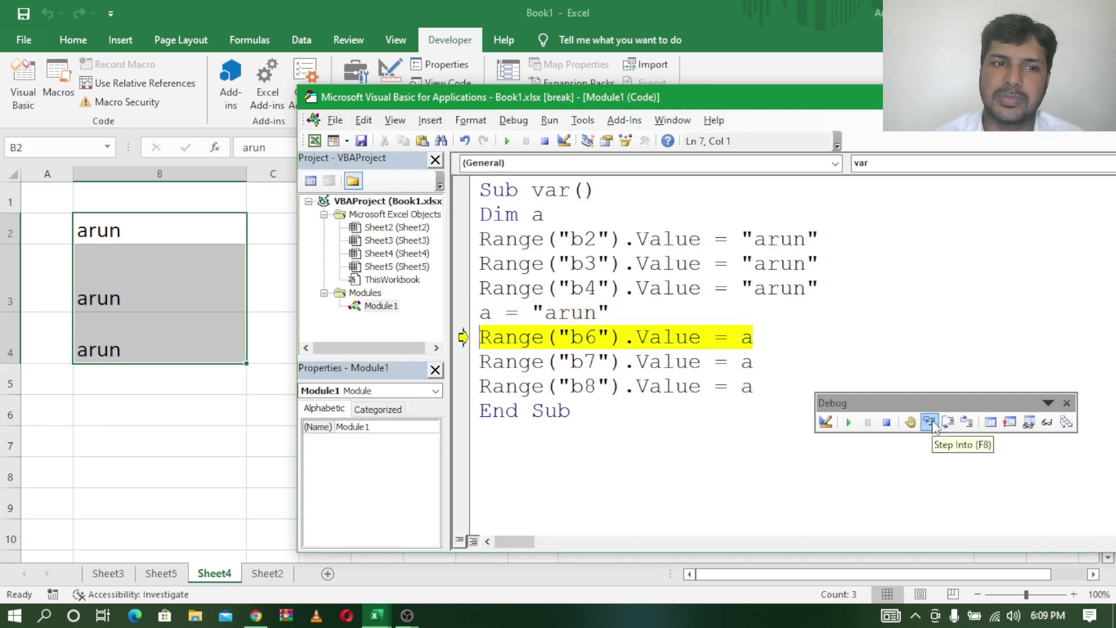
{"action": "left_click", "coordinate": [929, 422]}
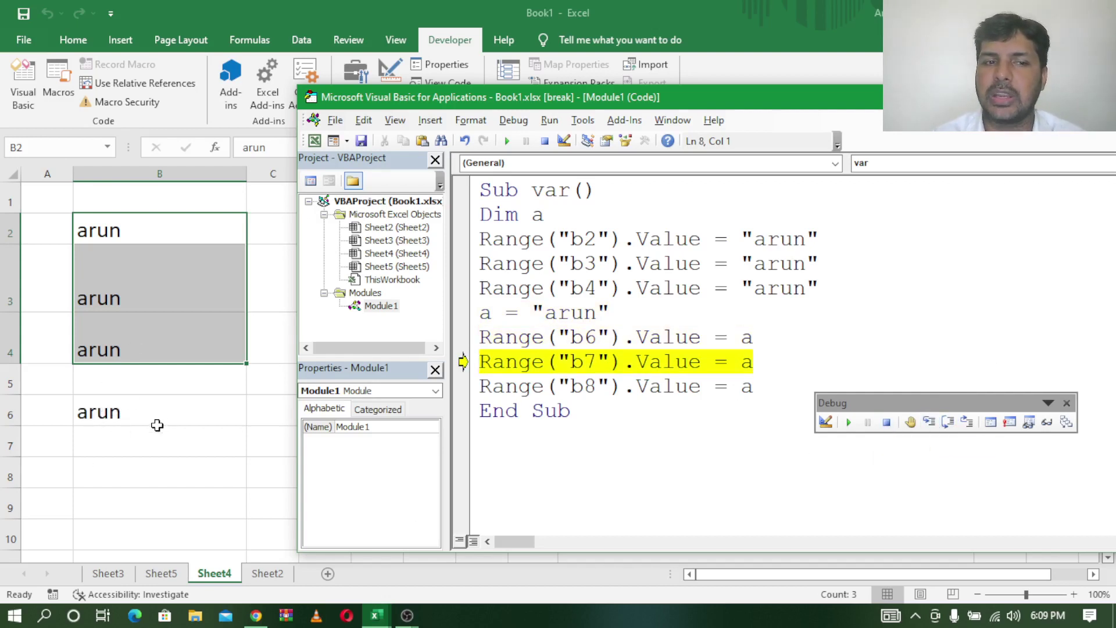
{"action": "left_click", "coordinate": [930, 423]}
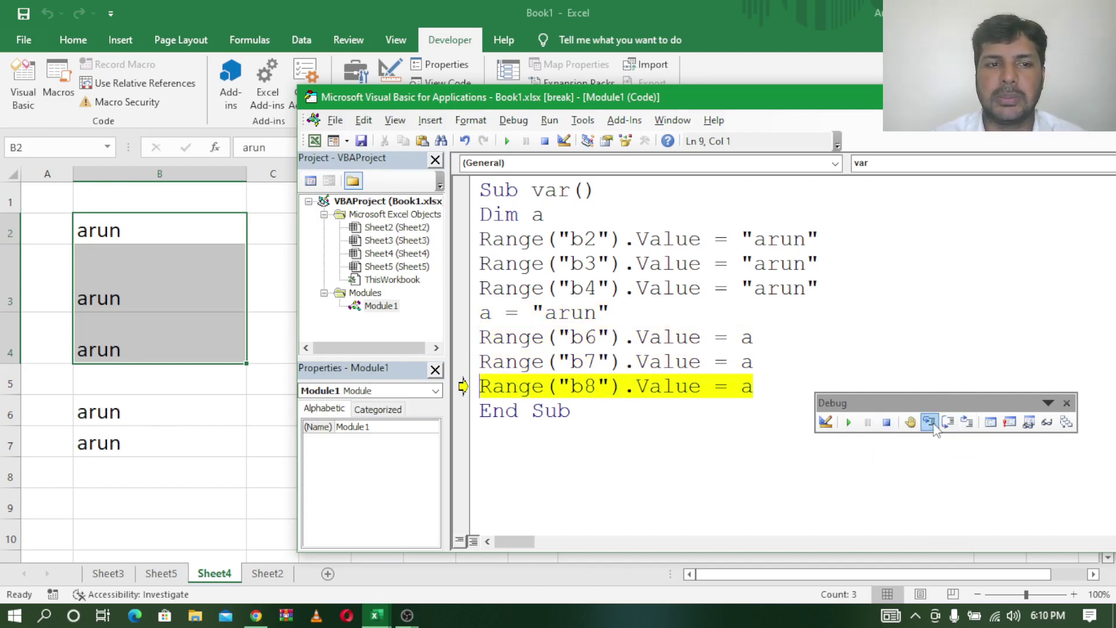
{"action": "left_click", "coordinate": [929, 423]}
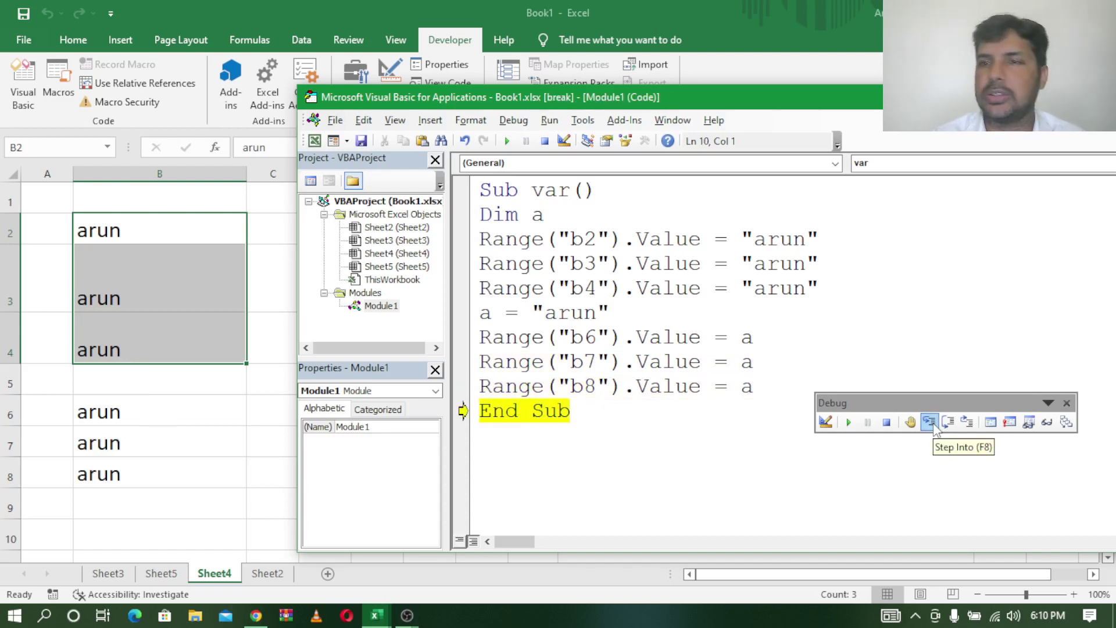
{"action": "left_click", "coordinate": [930, 422]}
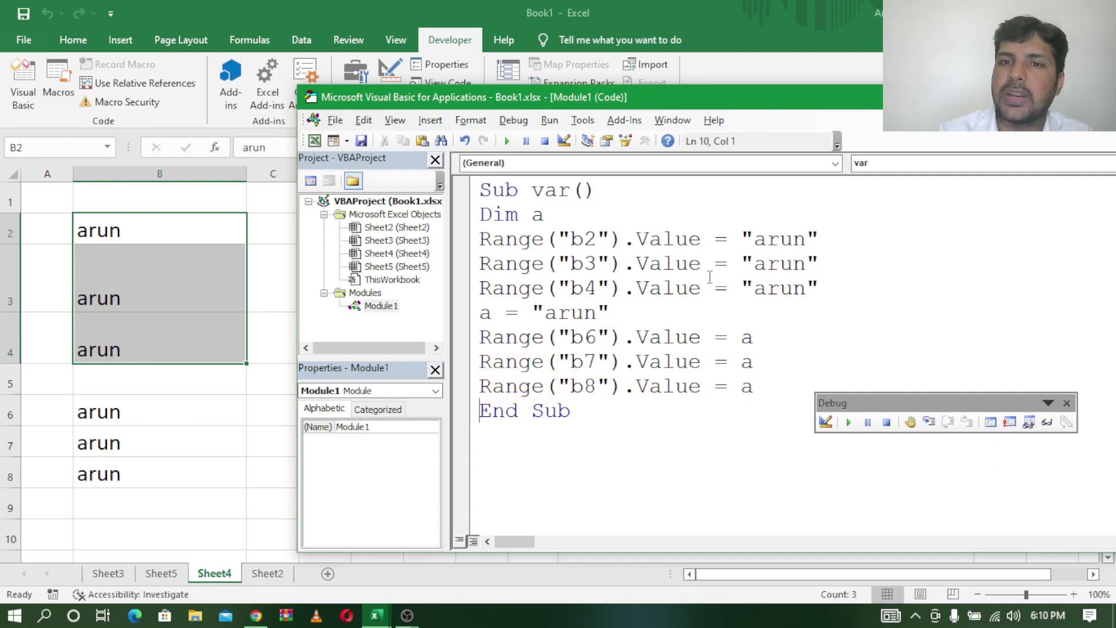
- Append 'reddy' to the arun text on the B2 and B4 lines and in a's assignment
{"action": "left_click", "coordinate": [805, 238]}
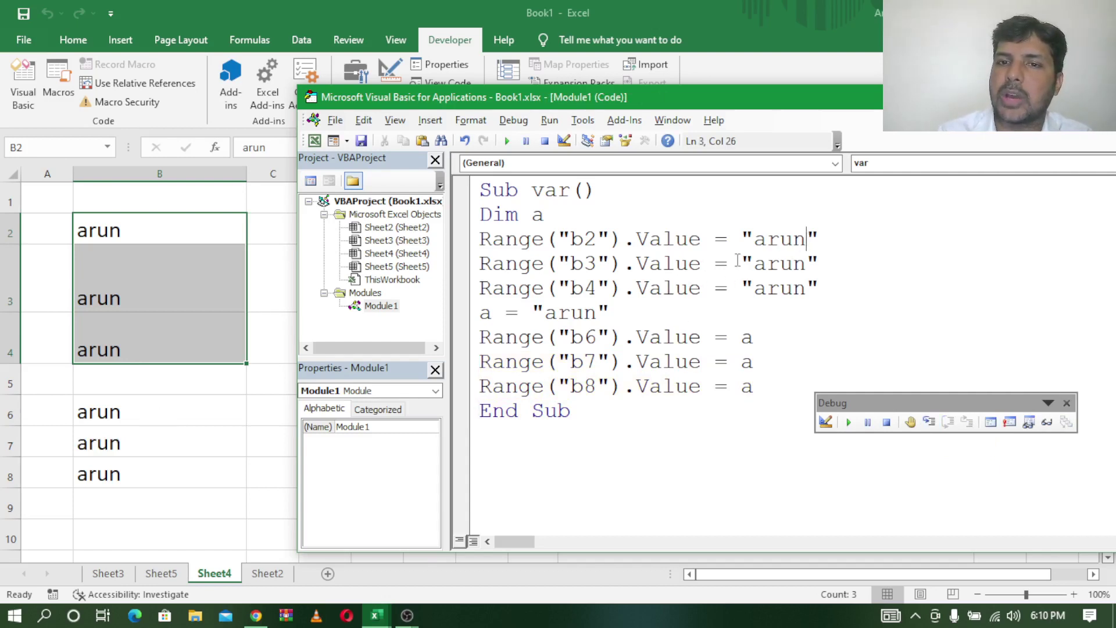
{"action": "type", "text": "r"}
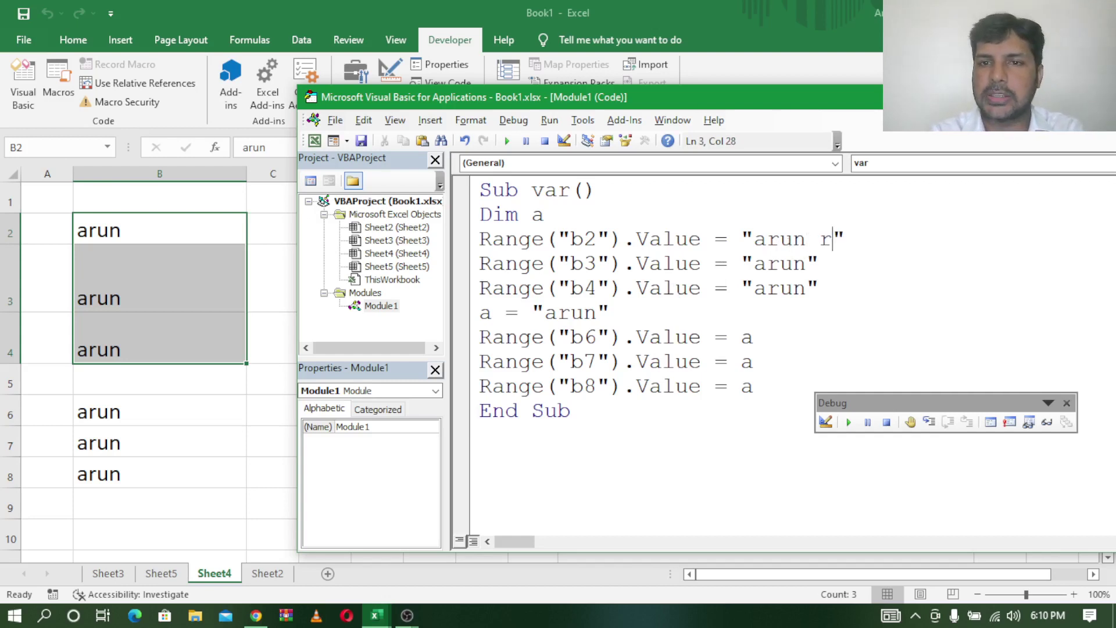
{"action": "type", "text": "eddy"}
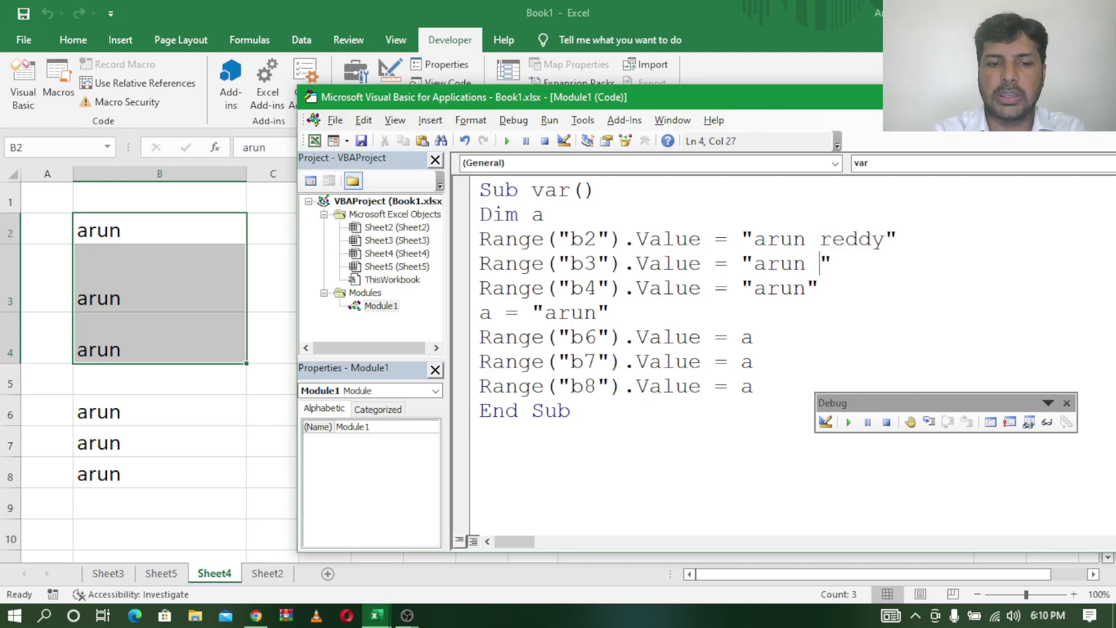
{"action": "type", "text": " reddy"}
{"action": "left_click", "coordinate": [807, 287]}
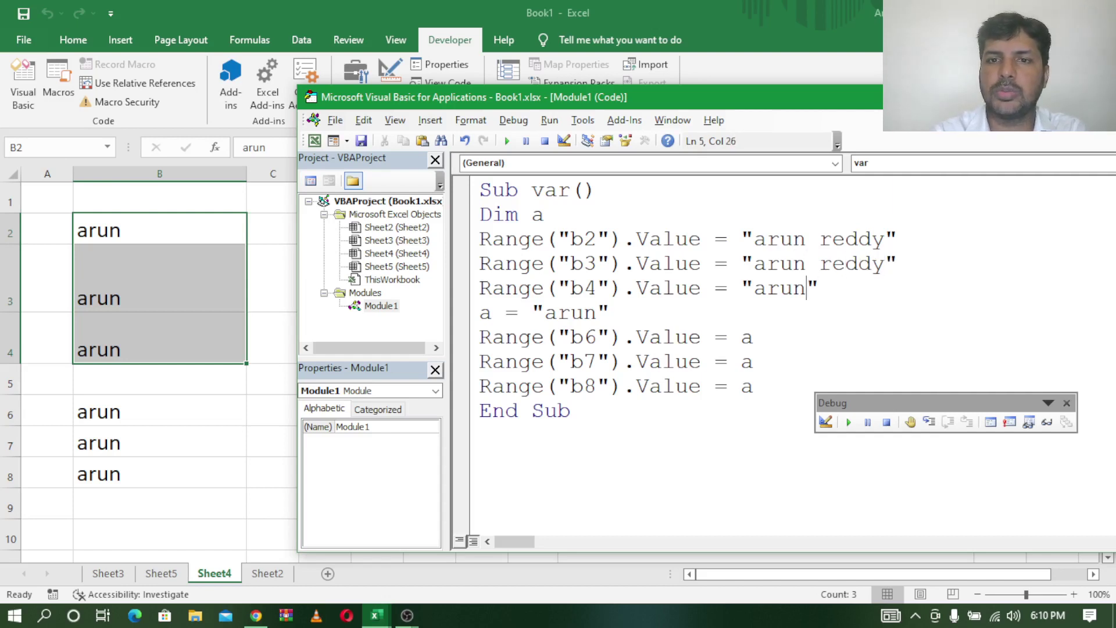
{"action": "type", "text": "reddy"}
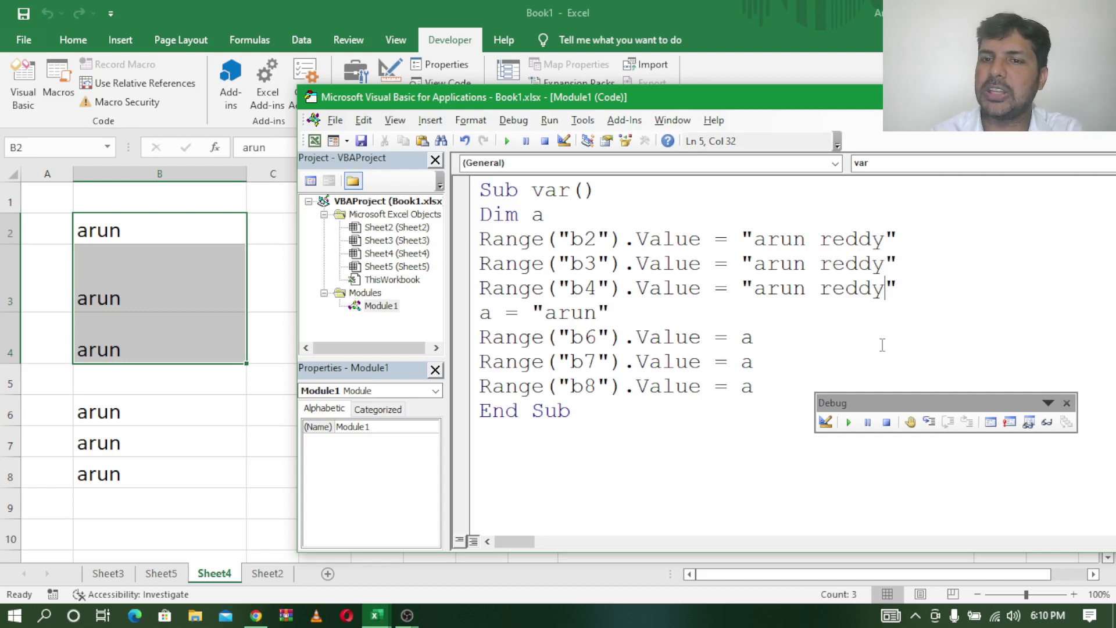
{"action": "left_click", "coordinate": [597, 314]}
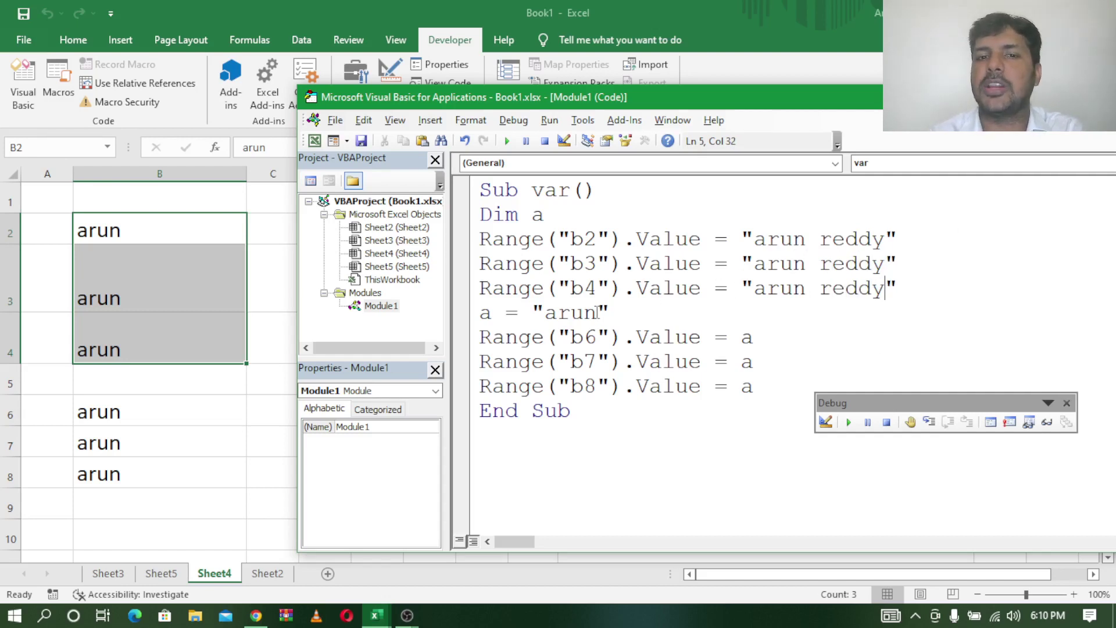
{"action": "type", "text": "red"}
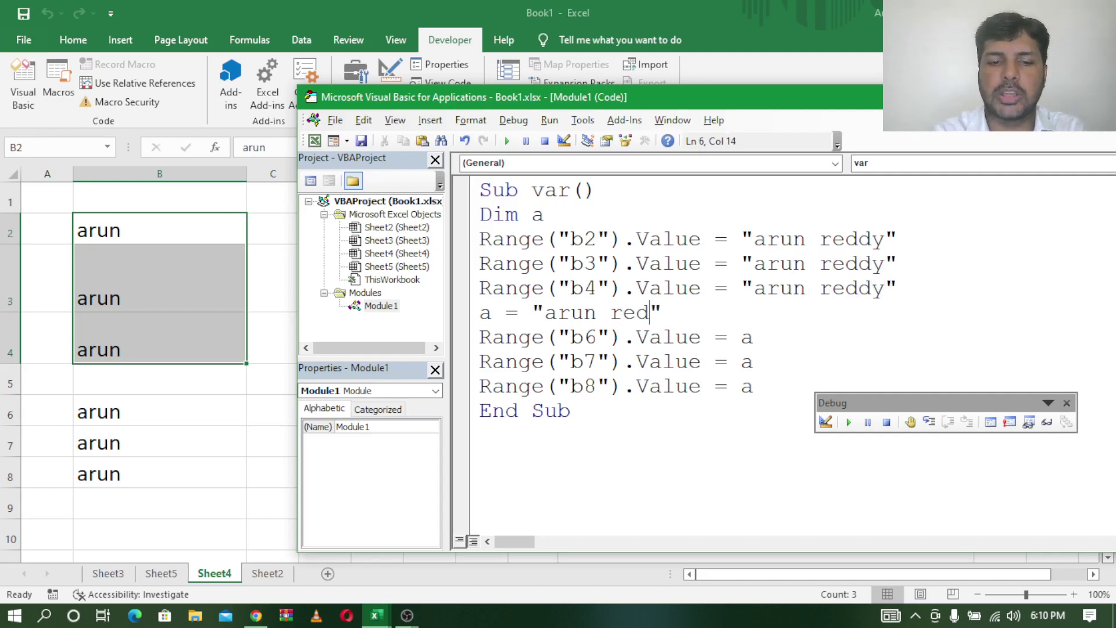
{"action": "type", "text": "dy"}
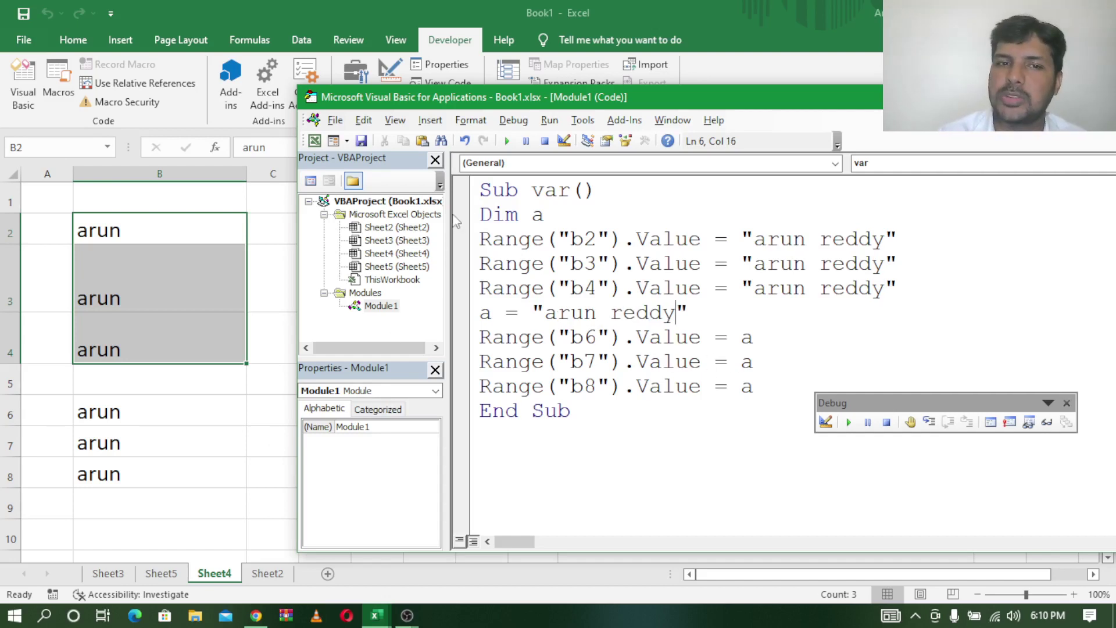
{"action": "left_click", "coordinate": [482, 189]}
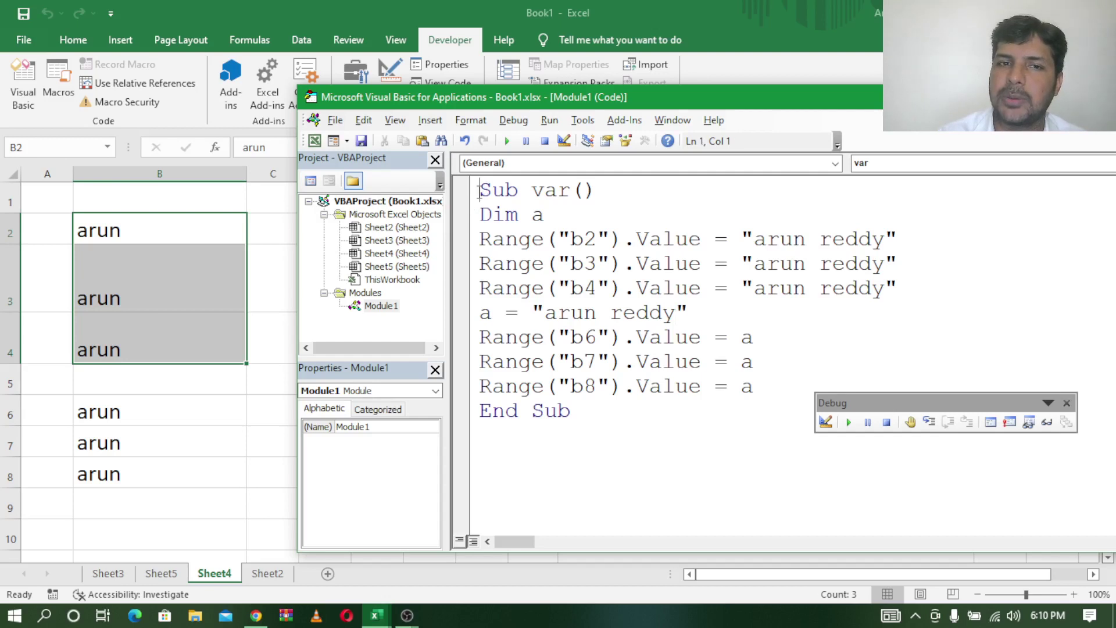
{"action": "left_click", "coordinate": [928, 422]}
{"action": "left_click", "coordinate": [928, 422]}
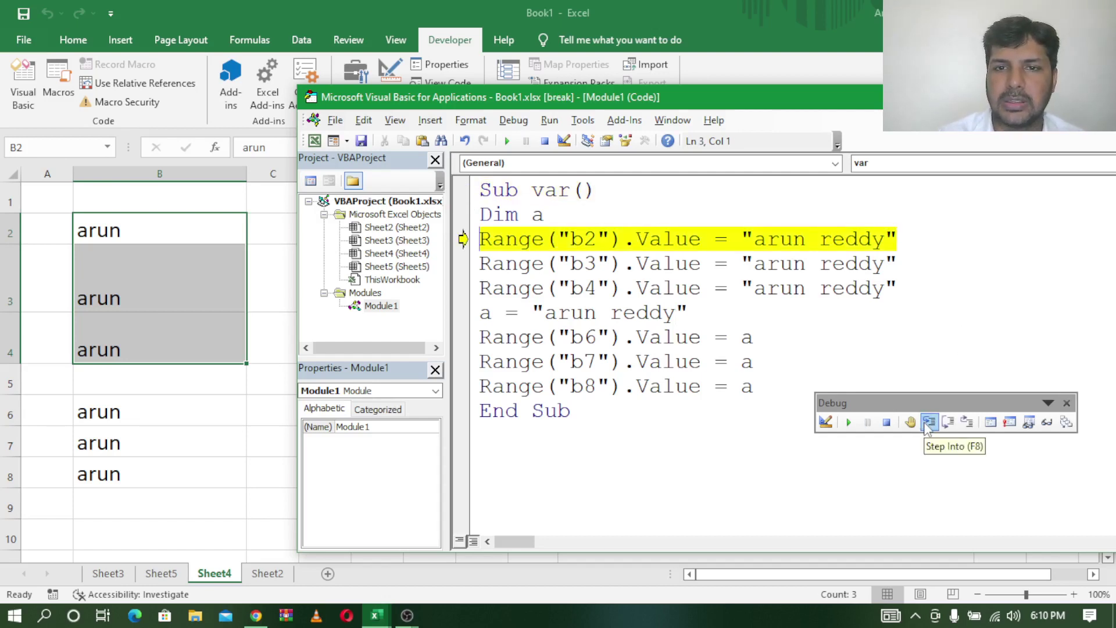
{"action": "left_click", "coordinate": [928, 422]}
{"action": "left_click", "coordinate": [928, 422]}
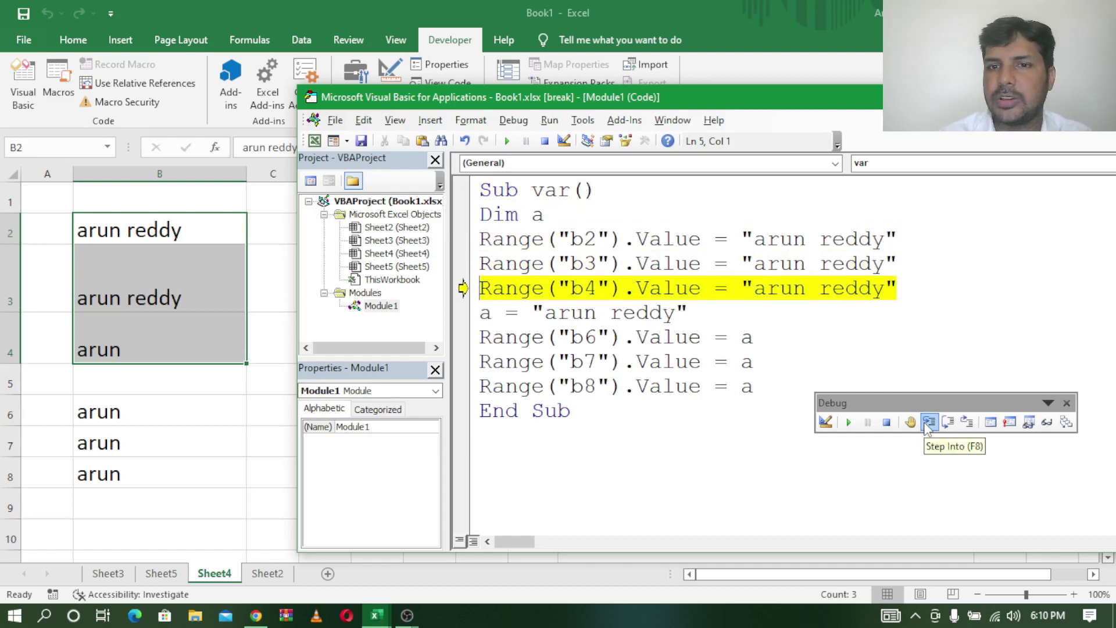
{"action": "left_click", "coordinate": [928, 422]}
{"action": "left_click", "coordinate": [928, 422]}
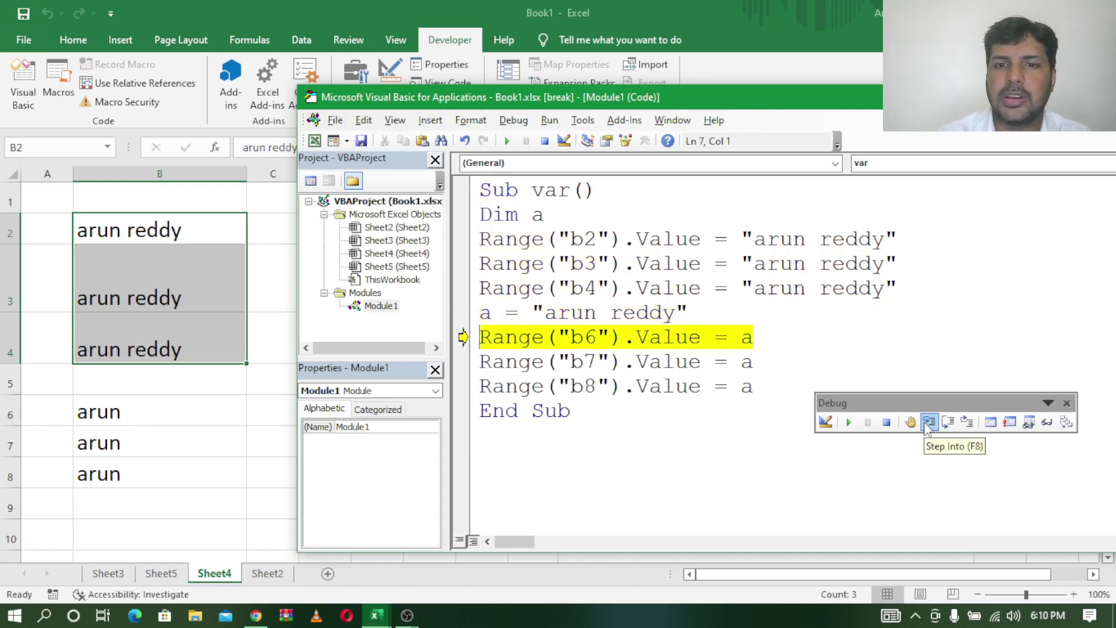
{"action": "left_click", "coordinate": [928, 423]}
{"action": "left_click", "coordinate": [928, 423]}
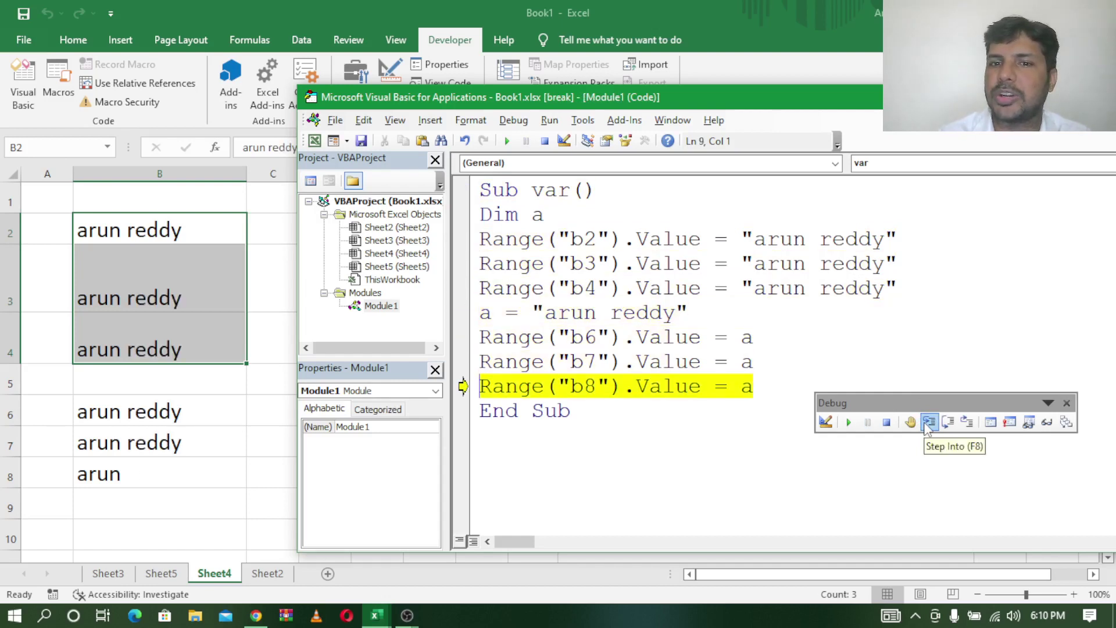
{"action": "left_click", "coordinate": [928, 422]}
{"action": "left_click", "coordinate": [928, 423]}
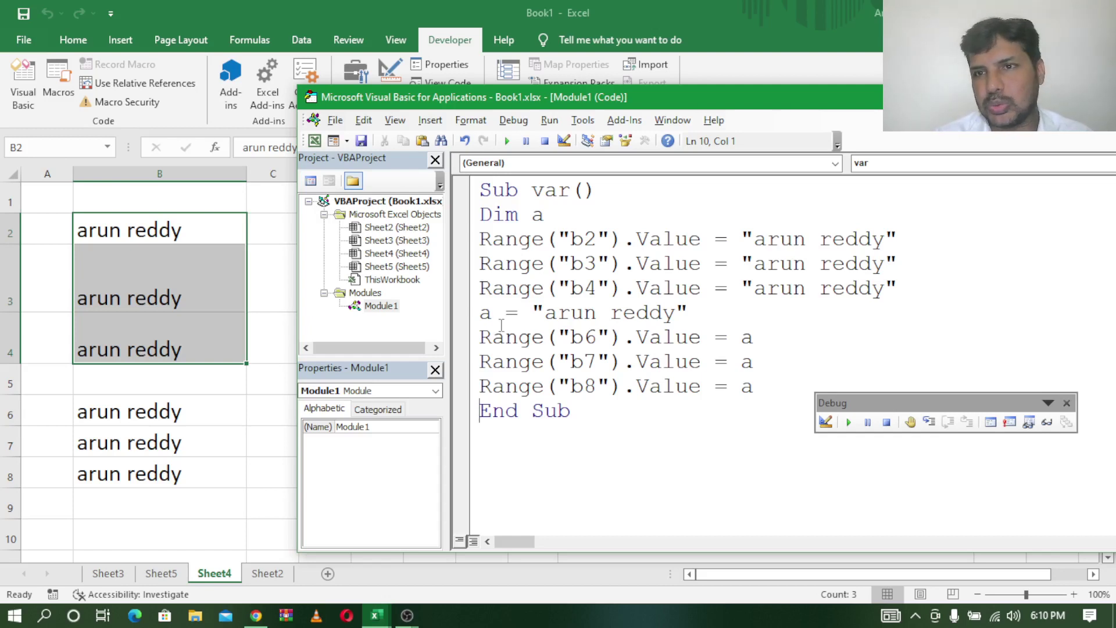
{"action": "left_click", "coordinate": [552, 217]}
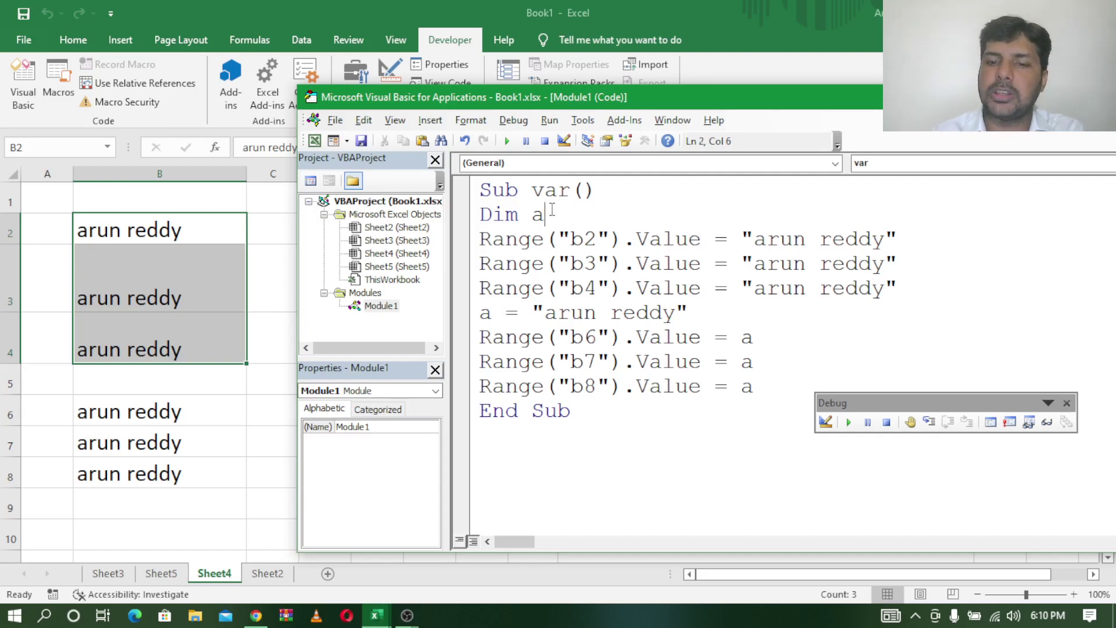
{"action": "type", "text": "=\"ra"}
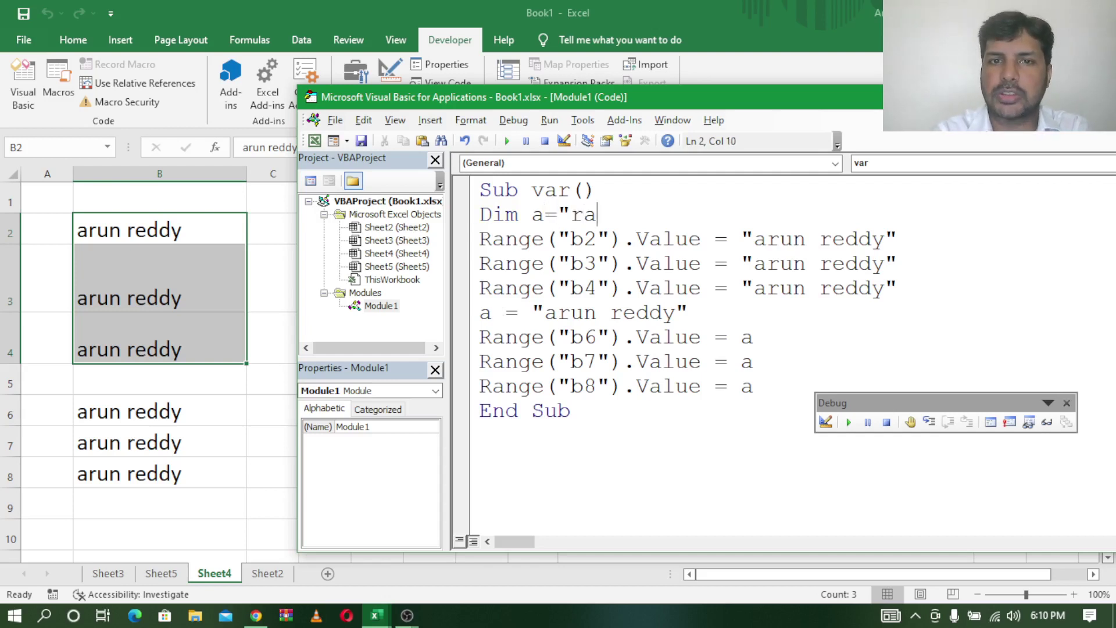
{"action": "key", "text": "BackSpace"}
{"action": "key", "text": "BackSpace"}
{"action": "type", "text": "aru"}
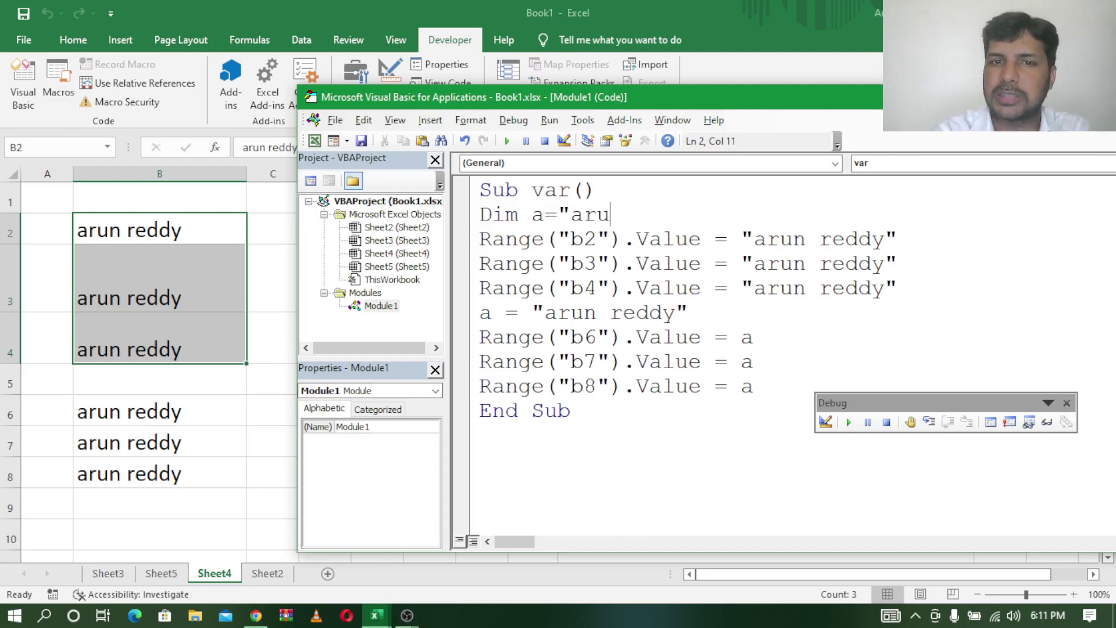
{"action": "type", "text": "n redd"}
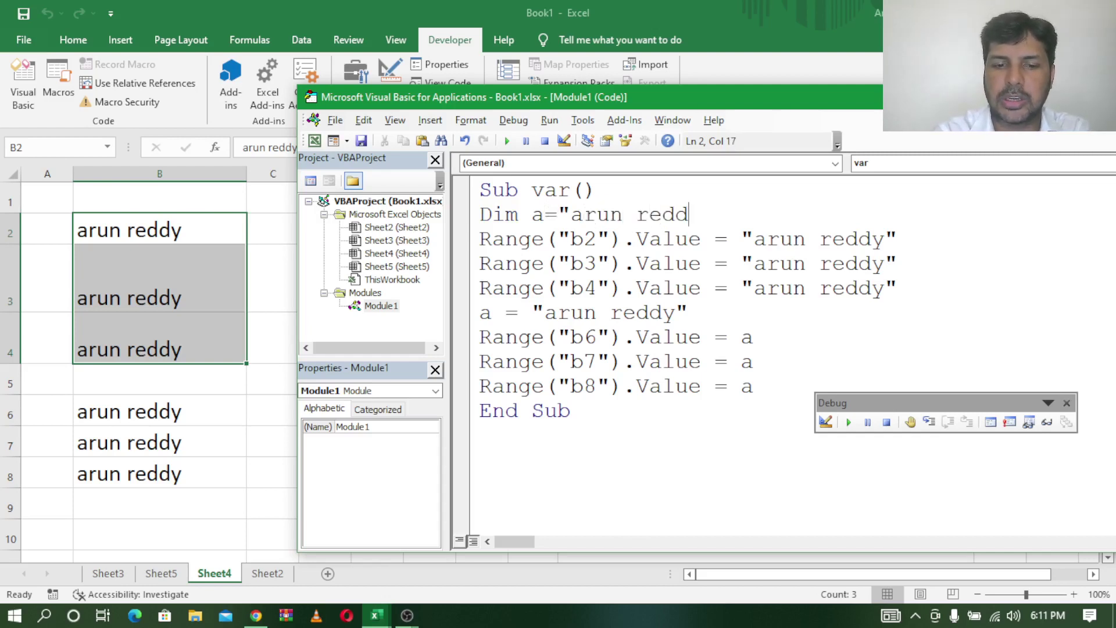
{"action": "type", "text": "y\""}
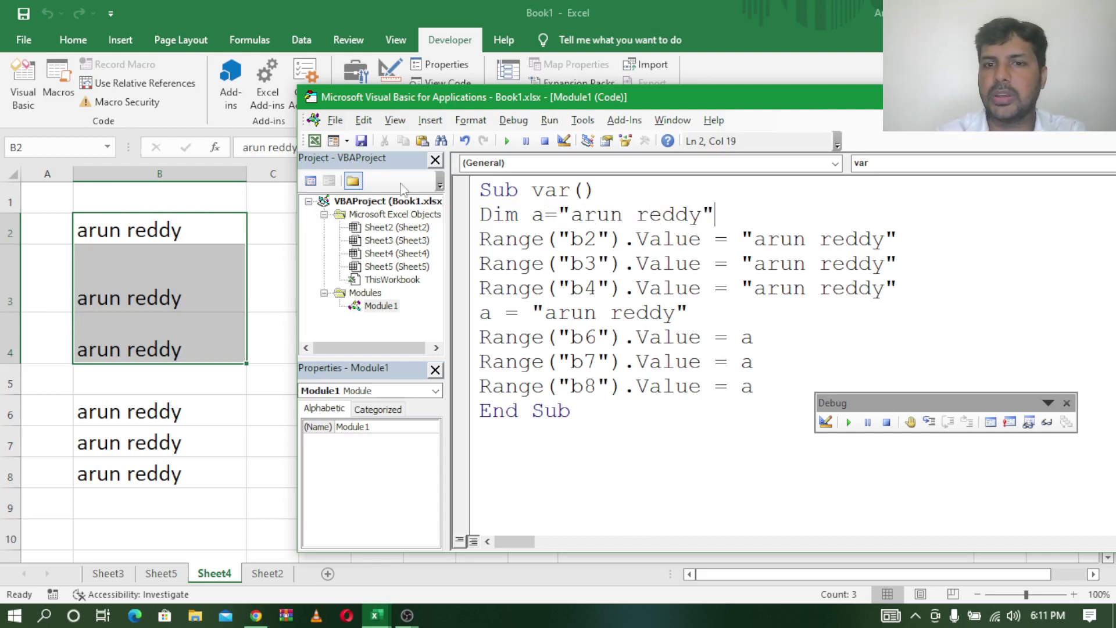
{"action": "left_click", "coordinate": [486, 195]}
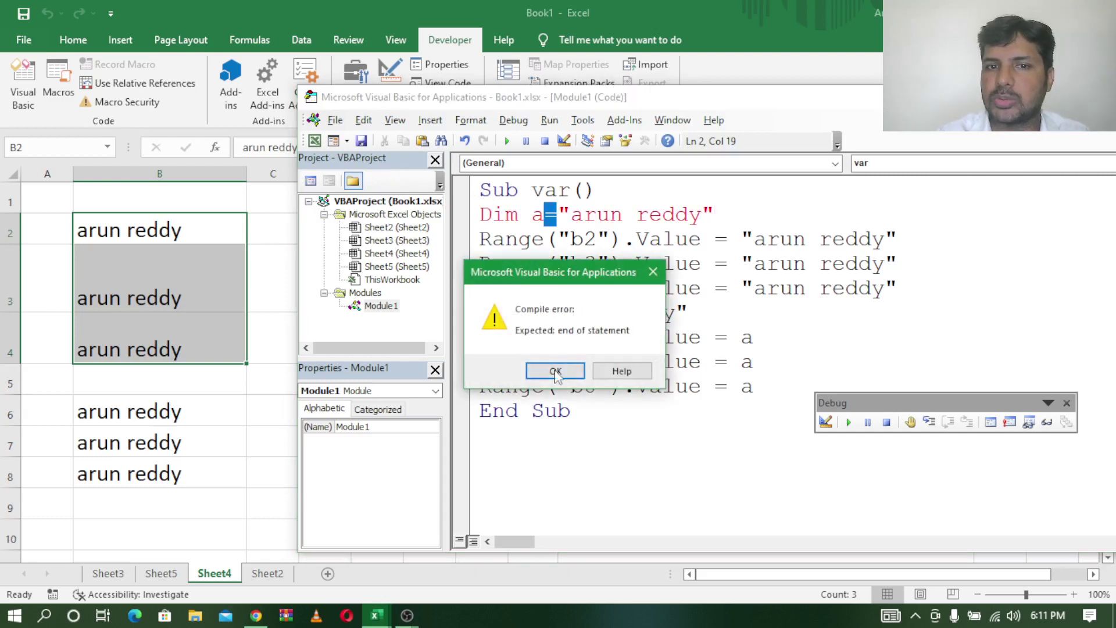
{"action": "left_click", "coordinate": [555, 372]}
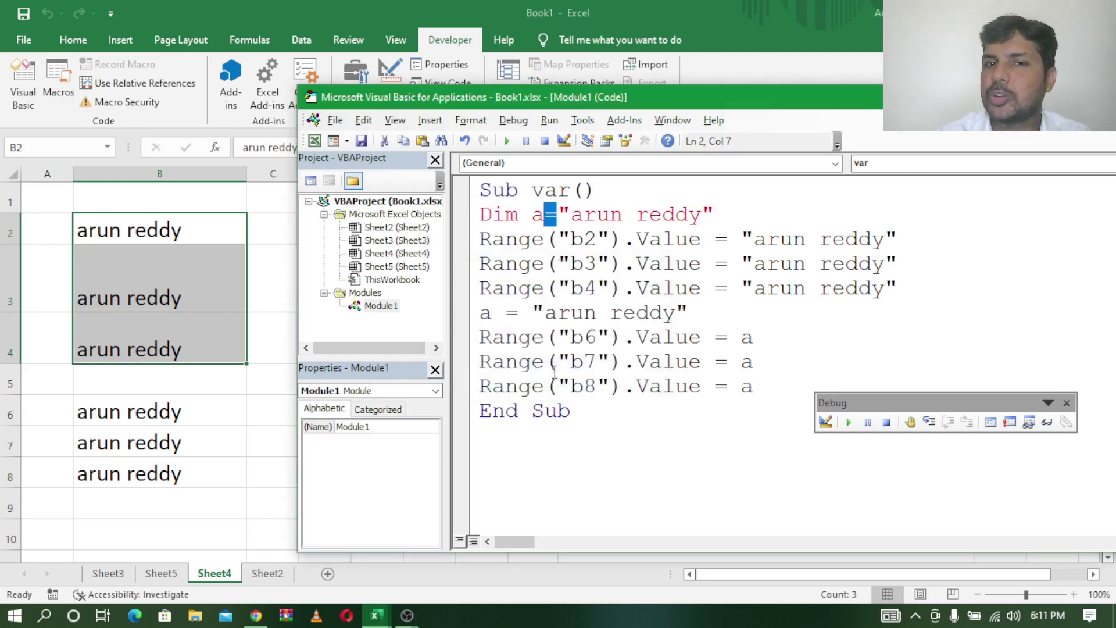
{"action": "left_click", "coordinate": [565, 213]}
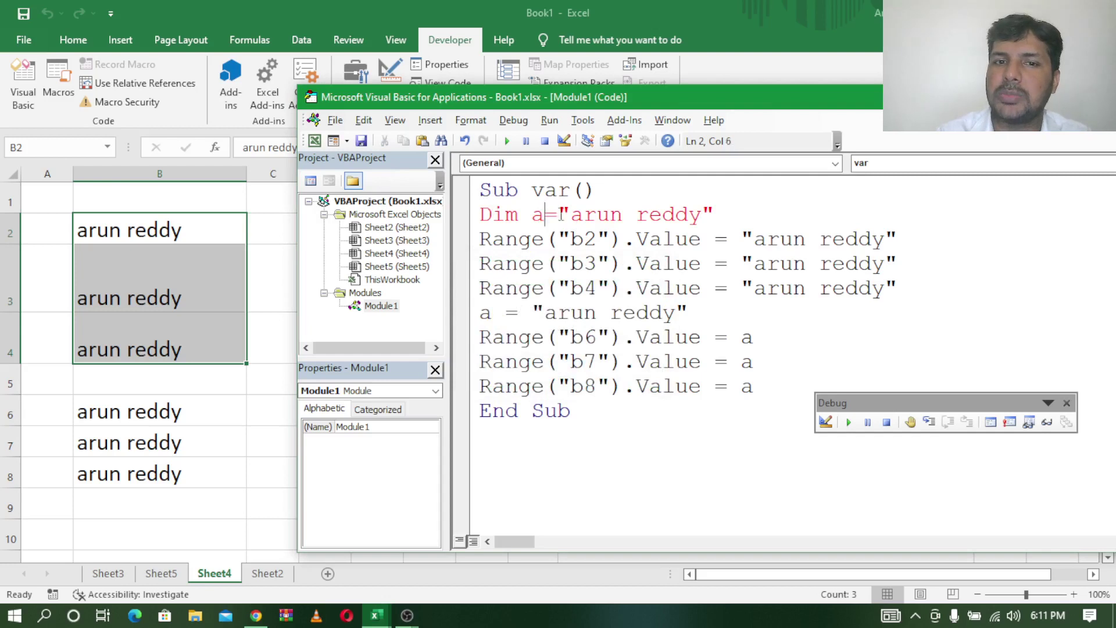
{"action": "key", "text": "shift+Right"}
{"action": "key", "text": "shift+Right"}
{"action": "key", "text": "shift+Right"}
{"action": "key", "text": "shift+Right"}
{"action": "key", "text": "shift+Right"}
{"action": "key", "text": "shift+Right"}
{"action": "key", "text": "Delete"}
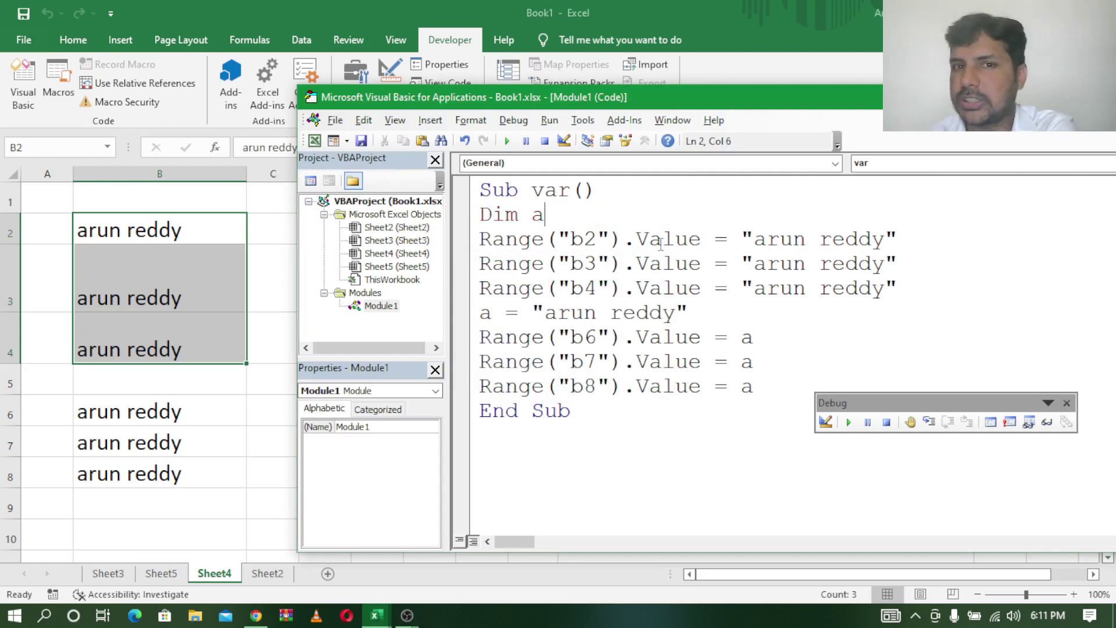
- Try typing a type after Dim a, then dismiss the resulting compile error
{"action": "left_click", "coordinate": [481, 312]}
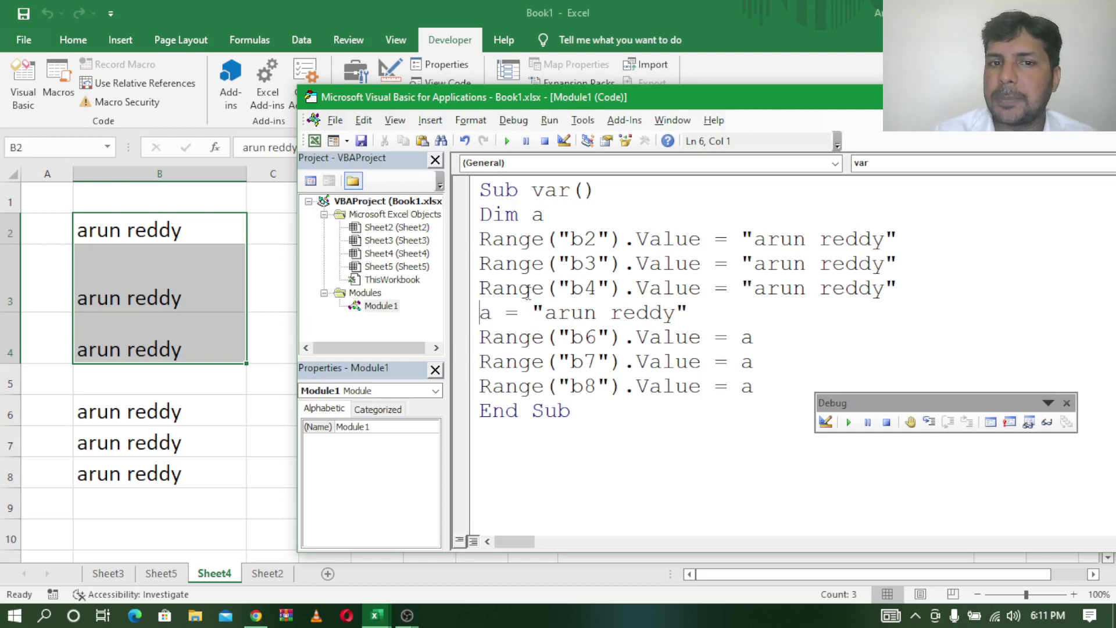
{"action": "left_click", "coordinate": [557, 211]}
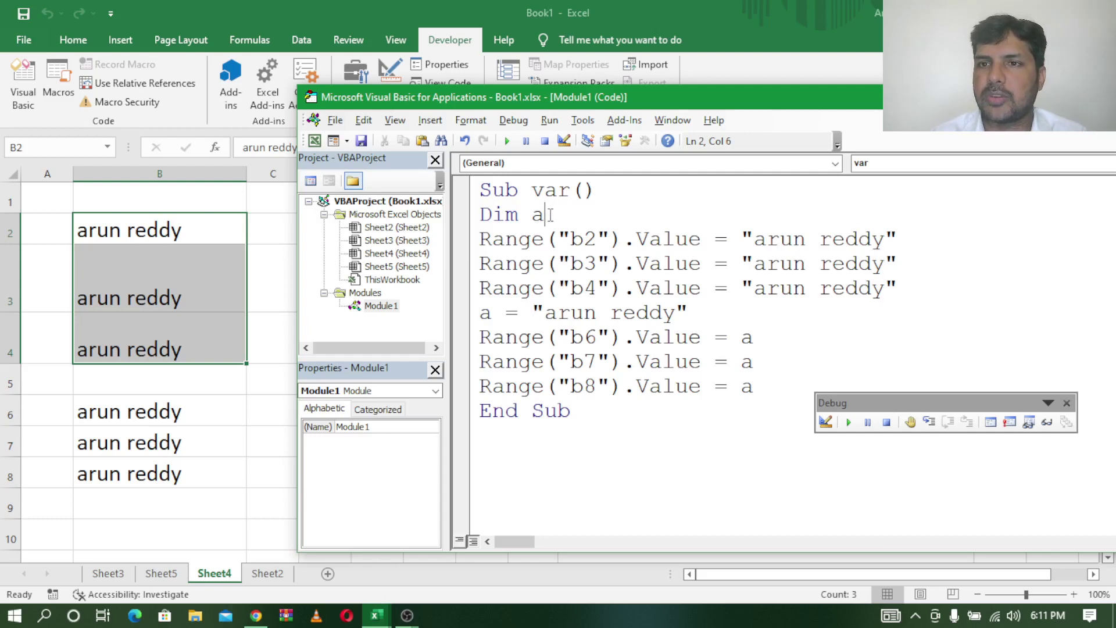
{"action": "type", "text": "i"}
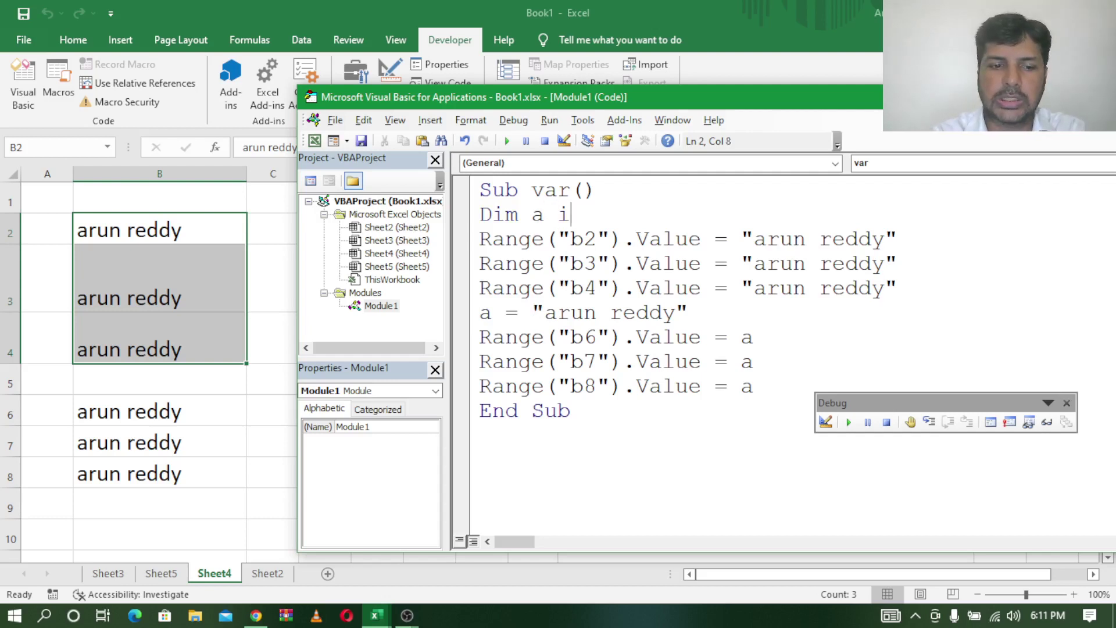
{"action": "type", "text": "s inte"}
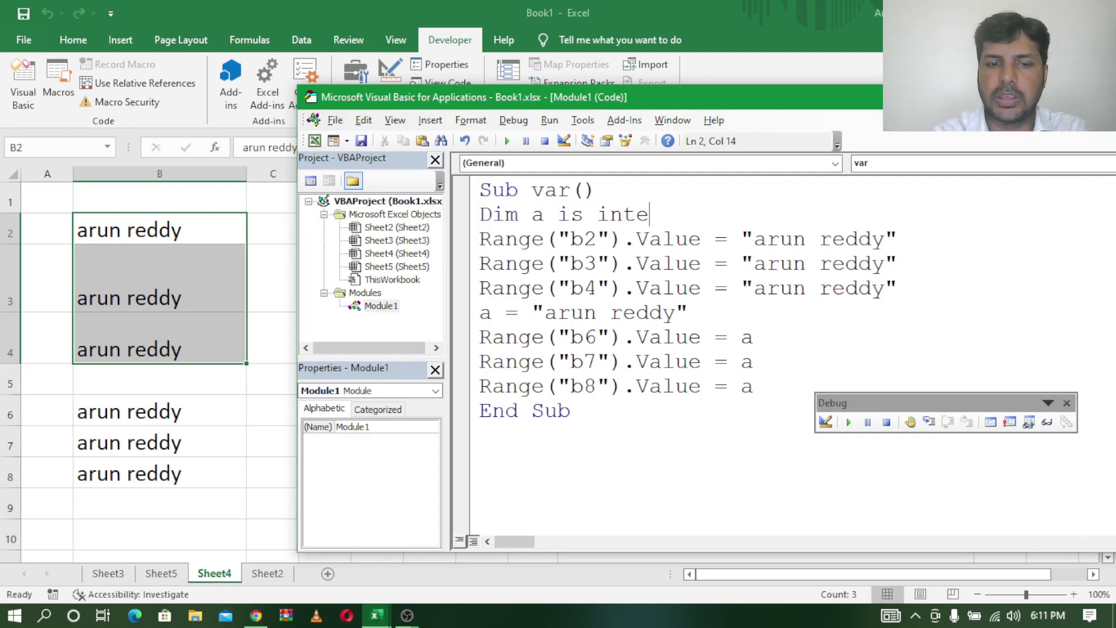
{"action": "type", "text": "r"}
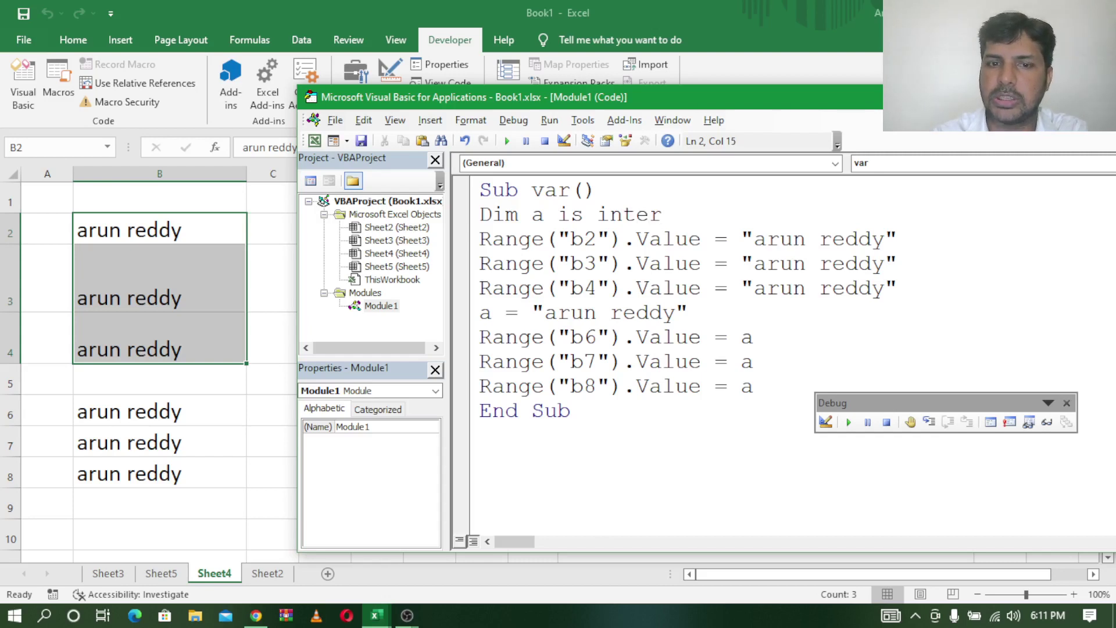
{"action": "type", "text": "ger"}
{"action": "key", "text": "Return"}
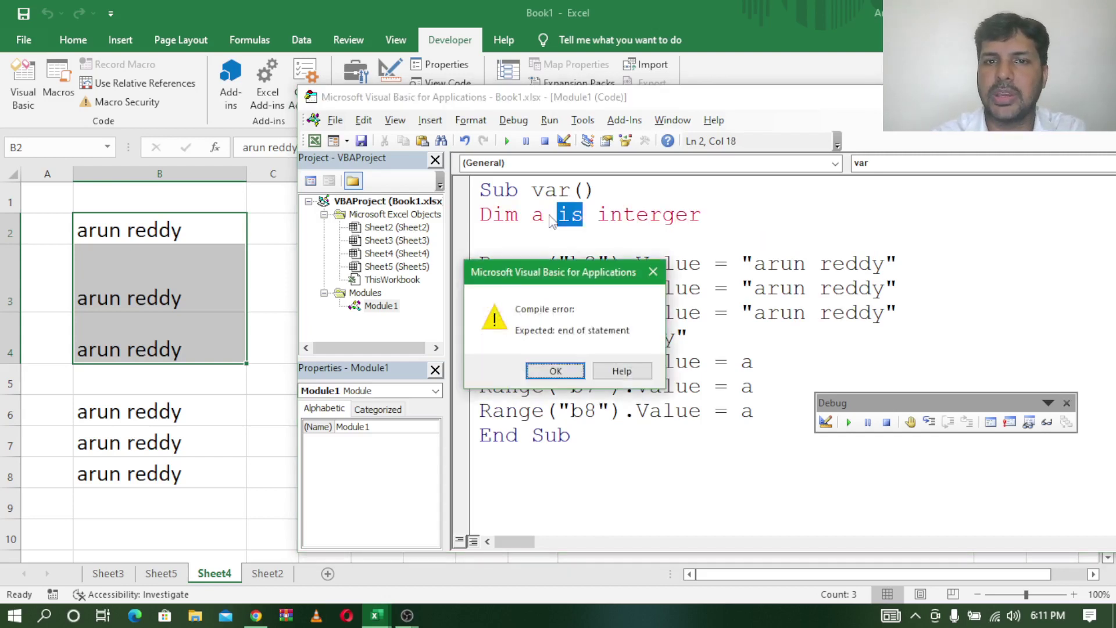
{"action": "left_click", "coordinate": [555, 370]}
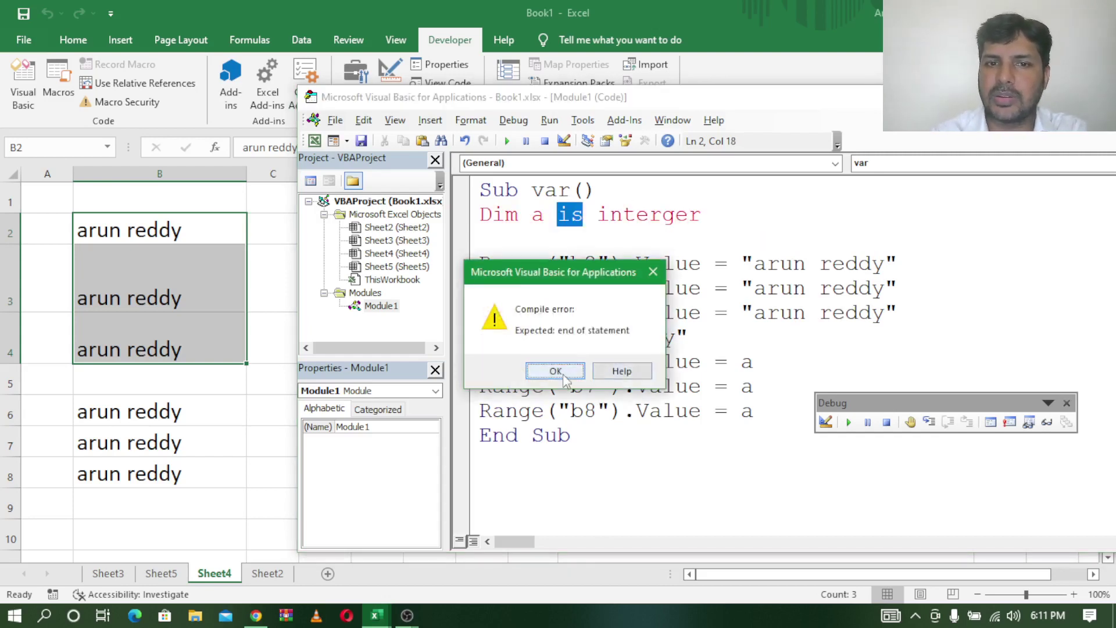
- Remove the blank line and correct the declaration to Dim a As Integer via IntelliSense
{"action": "left_click", "coordinate": [518, 232]}
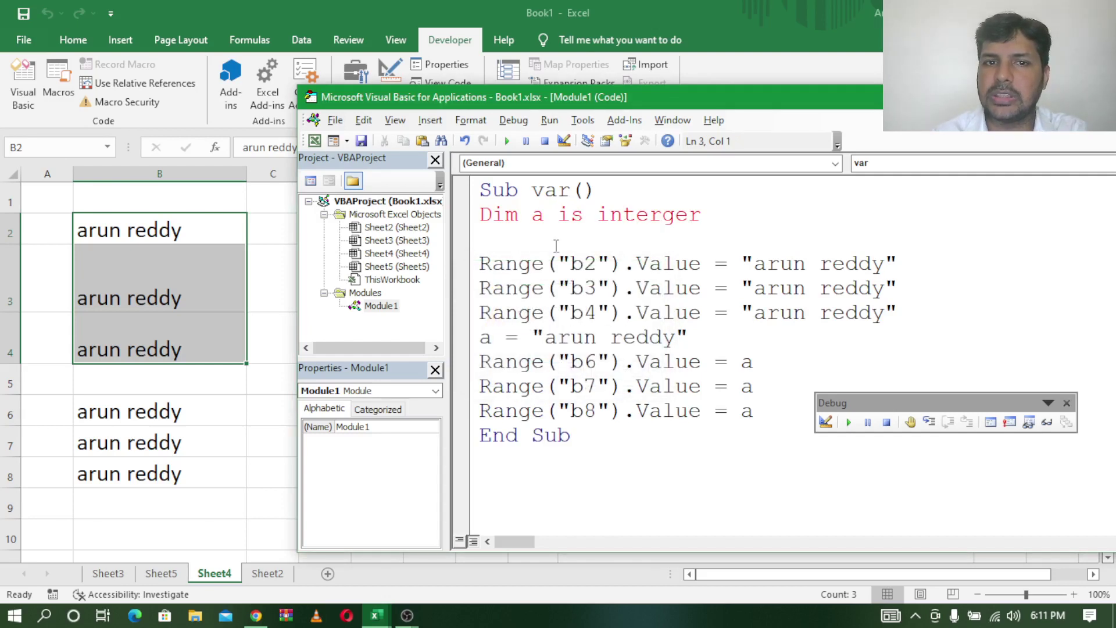
{"action": "key", "text": "Delete"}
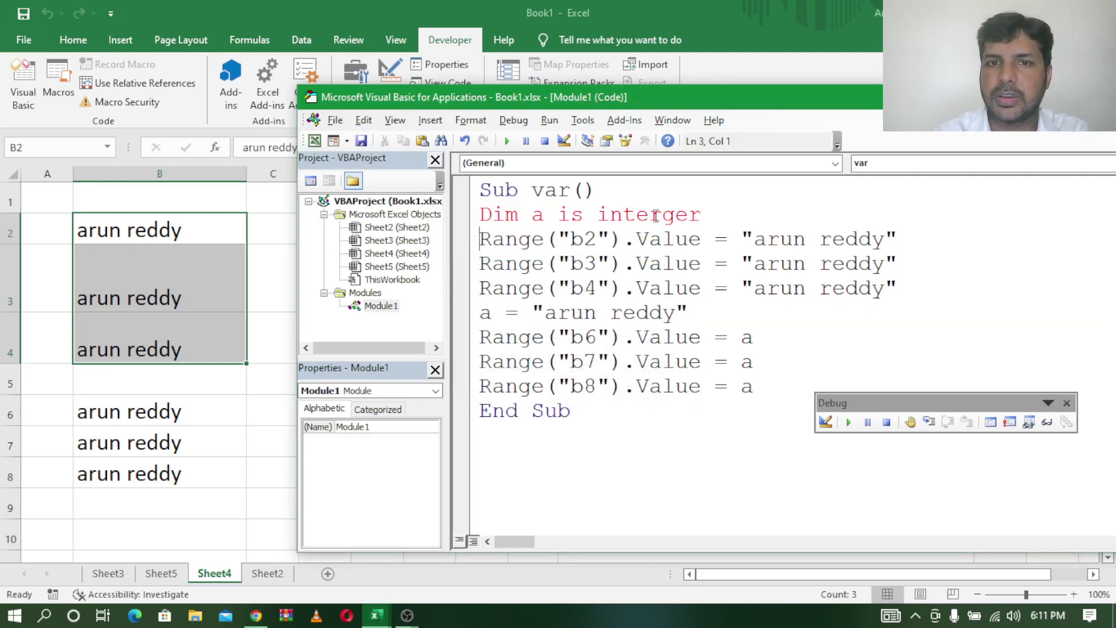
{"action": "key", "text": "Delete"}
{"action": "key", "text": "Delete"}
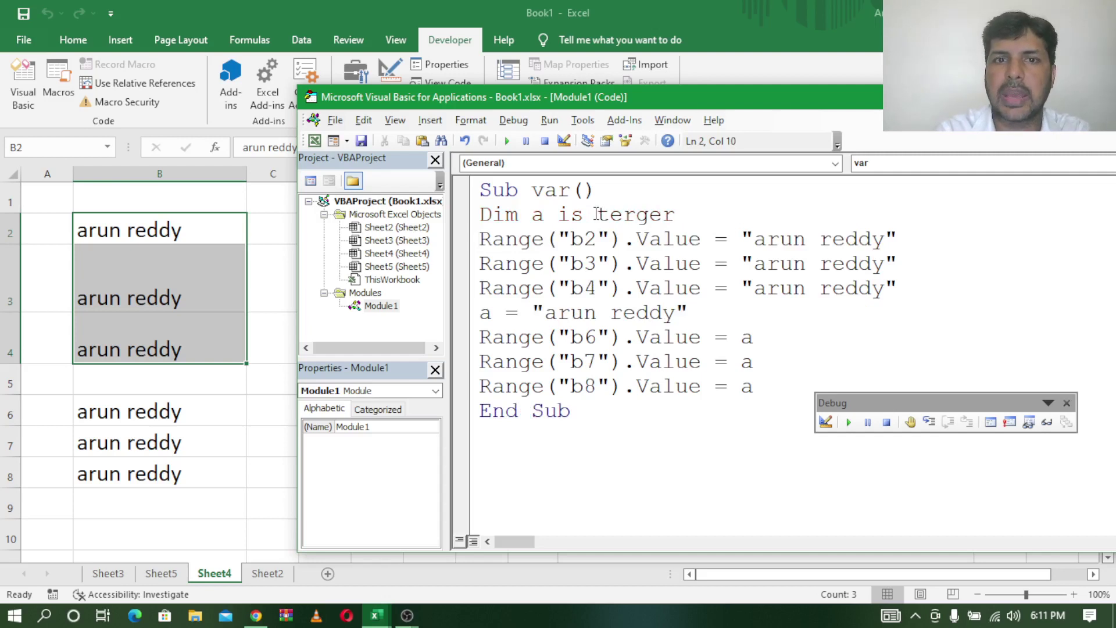
{"action": "key", "text": "BackSpace"}
{"action": "key", "text": "BackSpace"}
{"action": "key", "text": "BackSpace"}
{"action": "key", "text": "Delete"}
{"action": "key", "text": "Delete"}
{"action": "key", "text": "Delete"}
{"action": "key", "text": "Delete"}
{"action": "key", "text": "Delete"}
{"action": "key", "text": "Delete"}
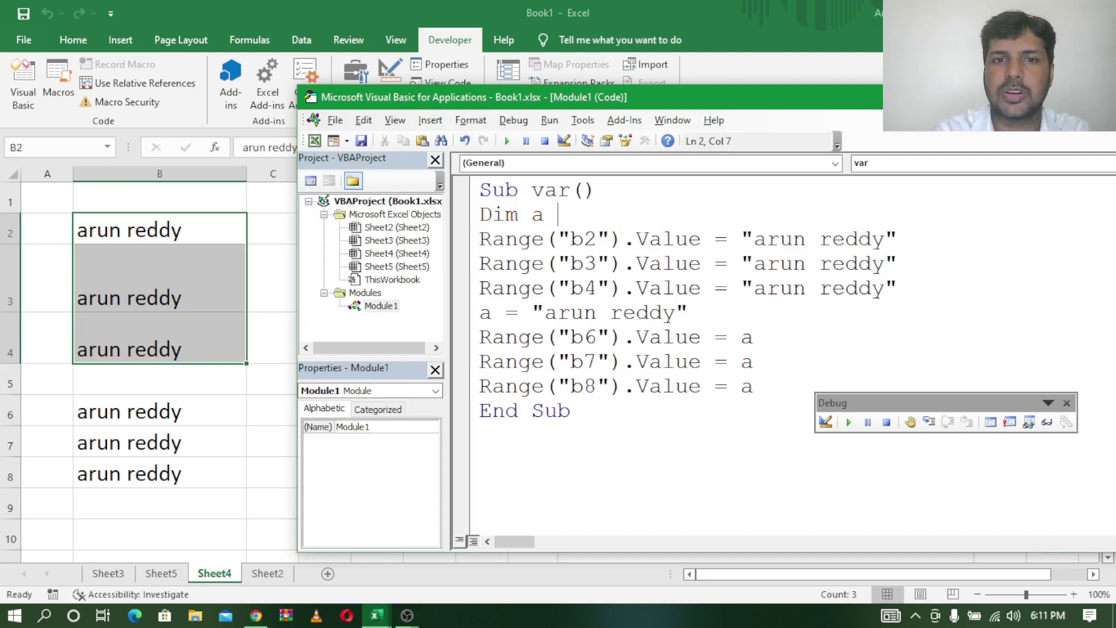
{"action": "type", "text": "as "}
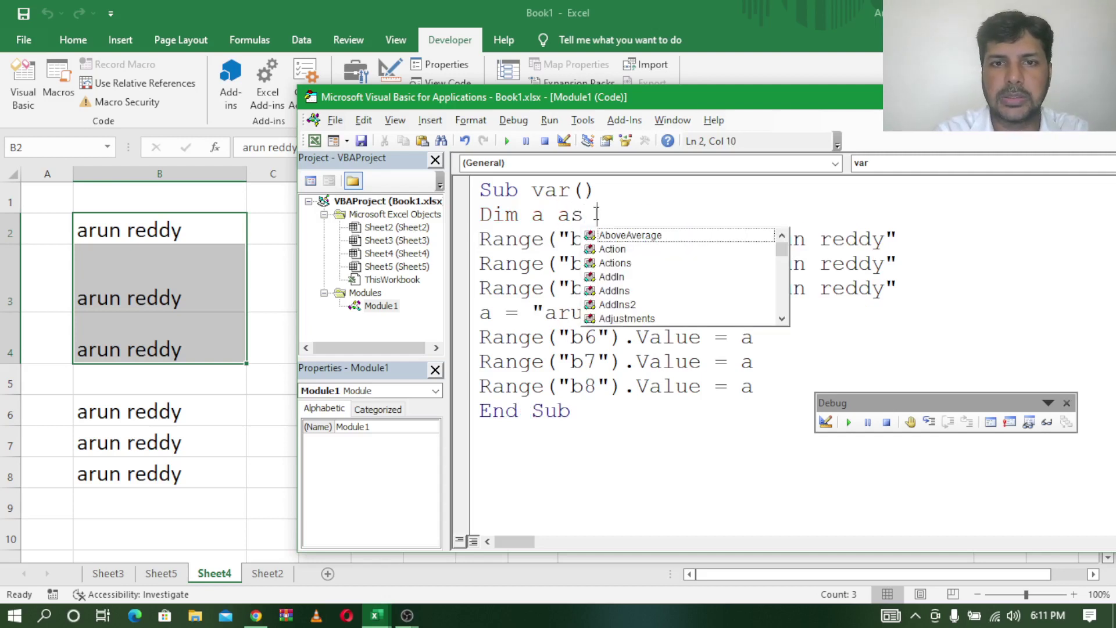
{"action": "type", "text": "in"}
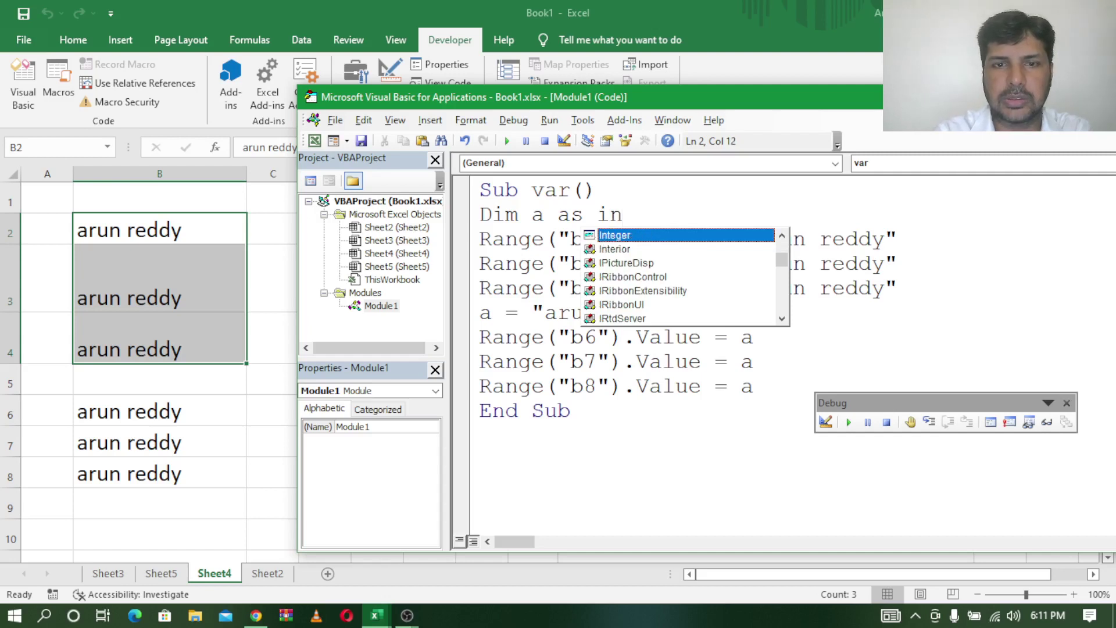
{"action": "key", "text": "Return"}
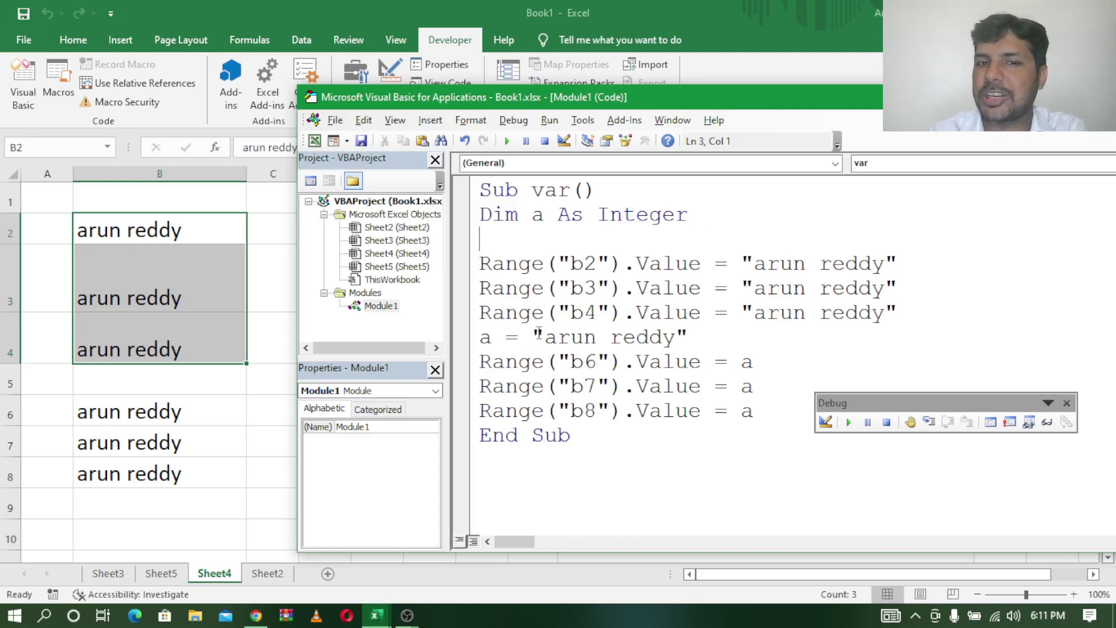
{"action": "double_click", "coordinate": [536, 218]}
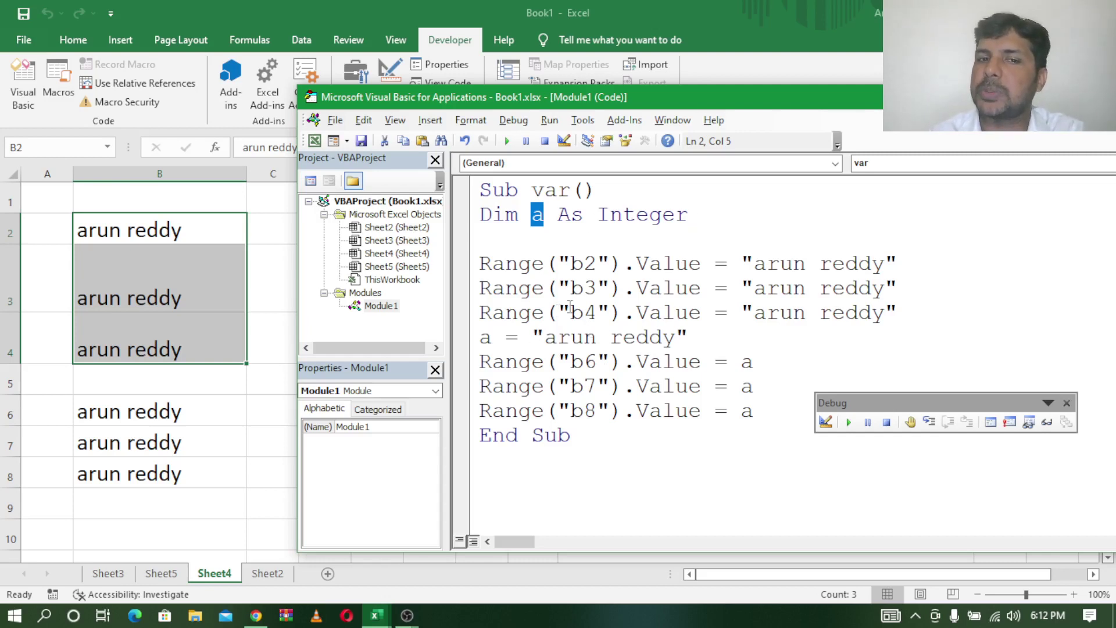
{"action": "left_click", "coordinate": [480, 192]}
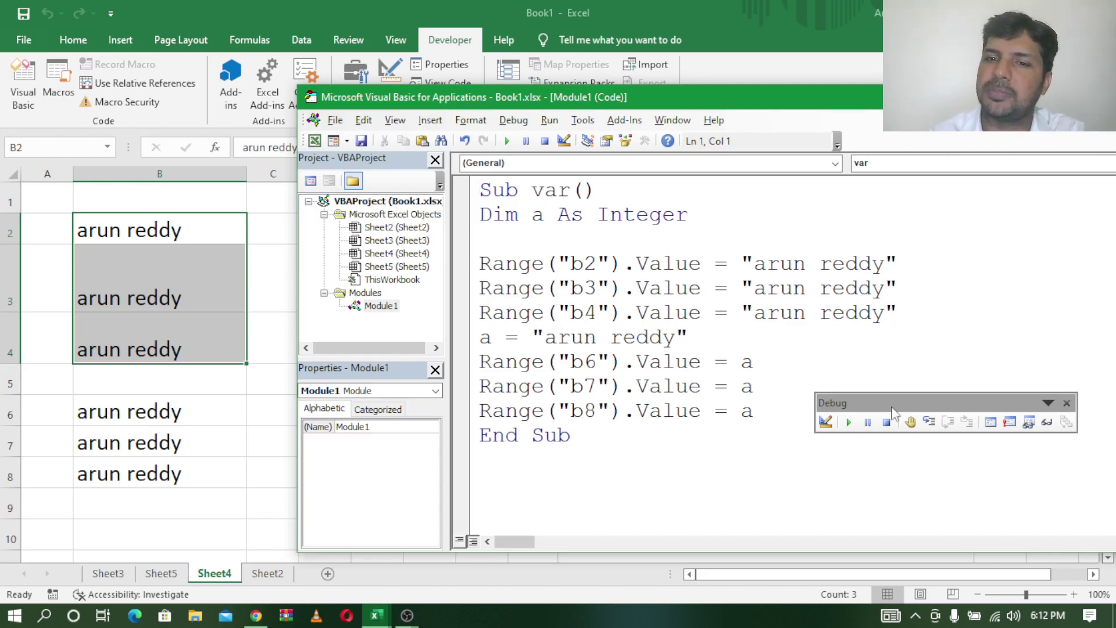
{"action": "left_click", "coordinate": [927, 422]}
{"action": "left_click", "coordinate": [928, 422]}
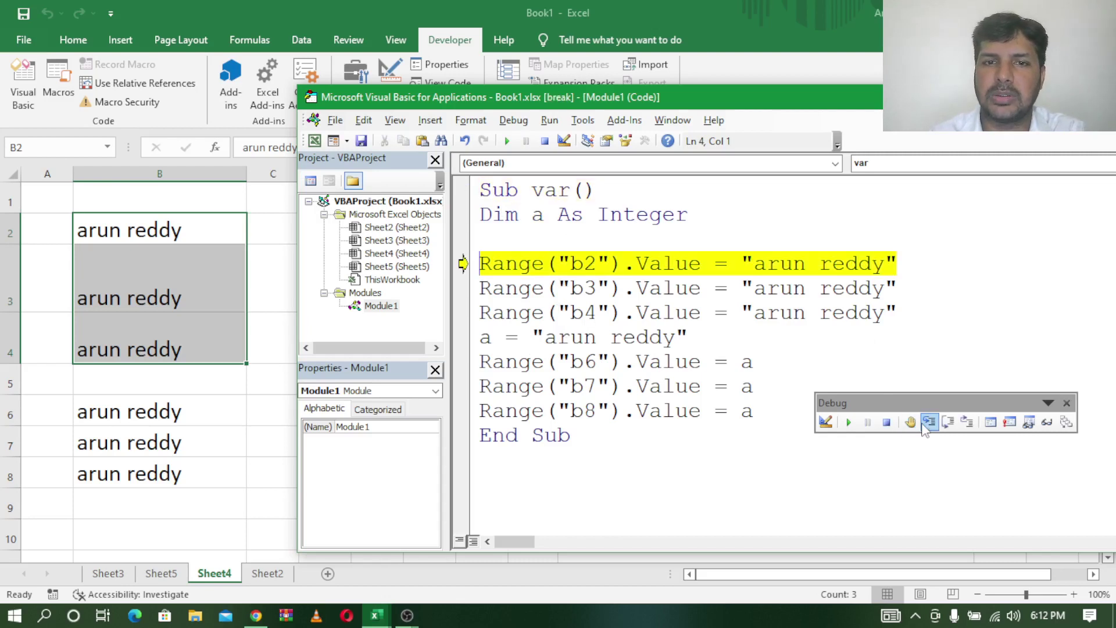
{"action": "left_click", "coordinate": [927, 422]}
{"action": "left_click", "coordinate": [927, 422]}
{"action": "left_click", "coordinate": [927, 422]}
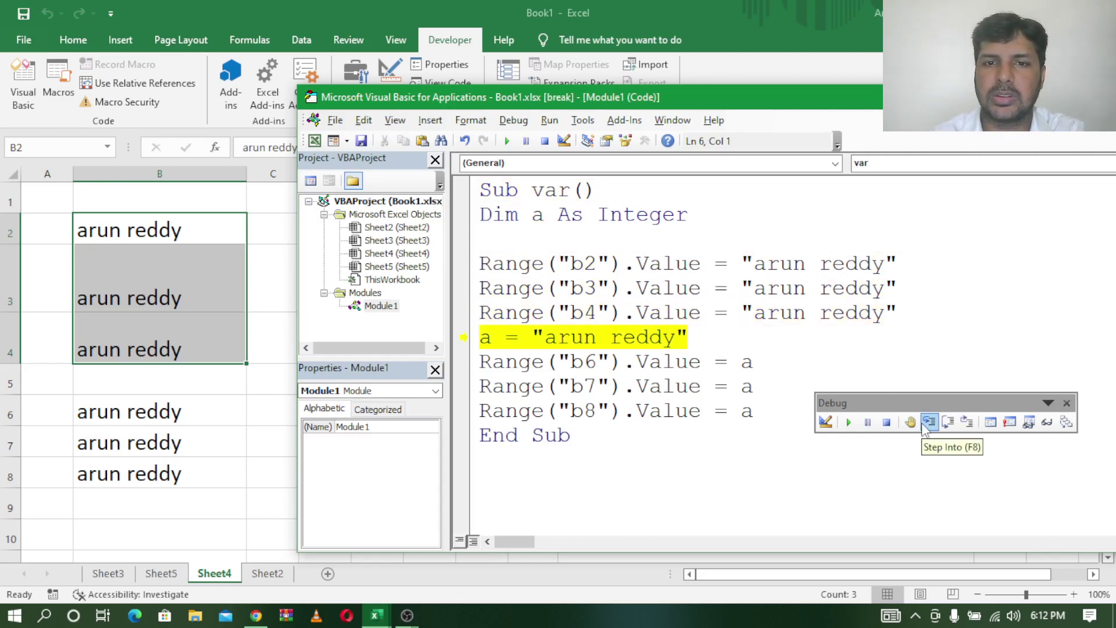
{"action": "left_click", "coordinate": [928, 422]}
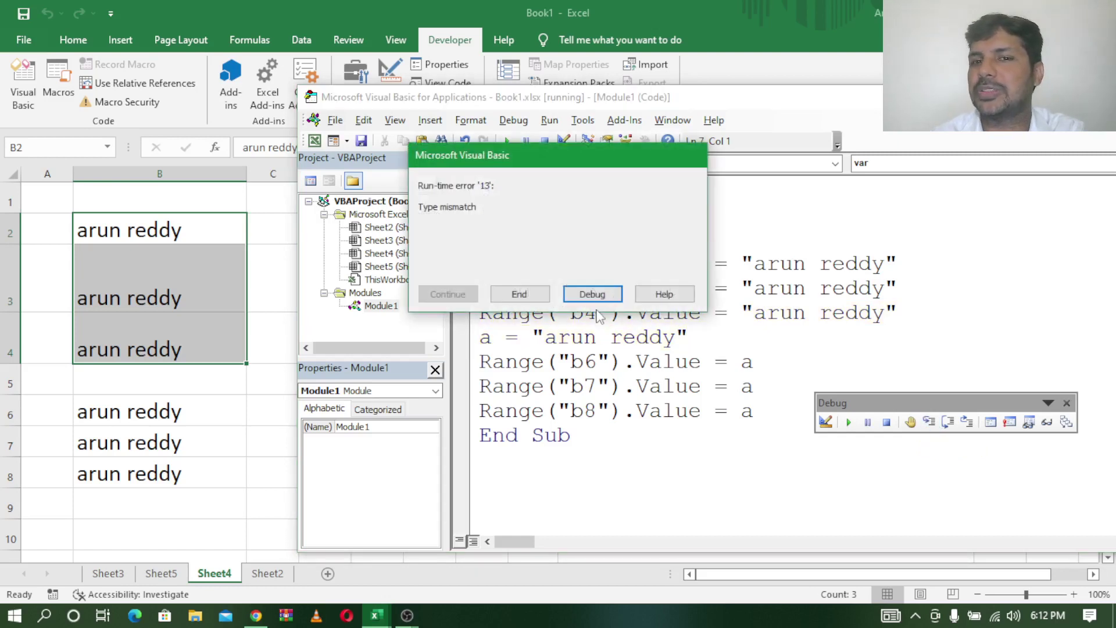
{"action": "left_click", "coordinate": [592, 294]}
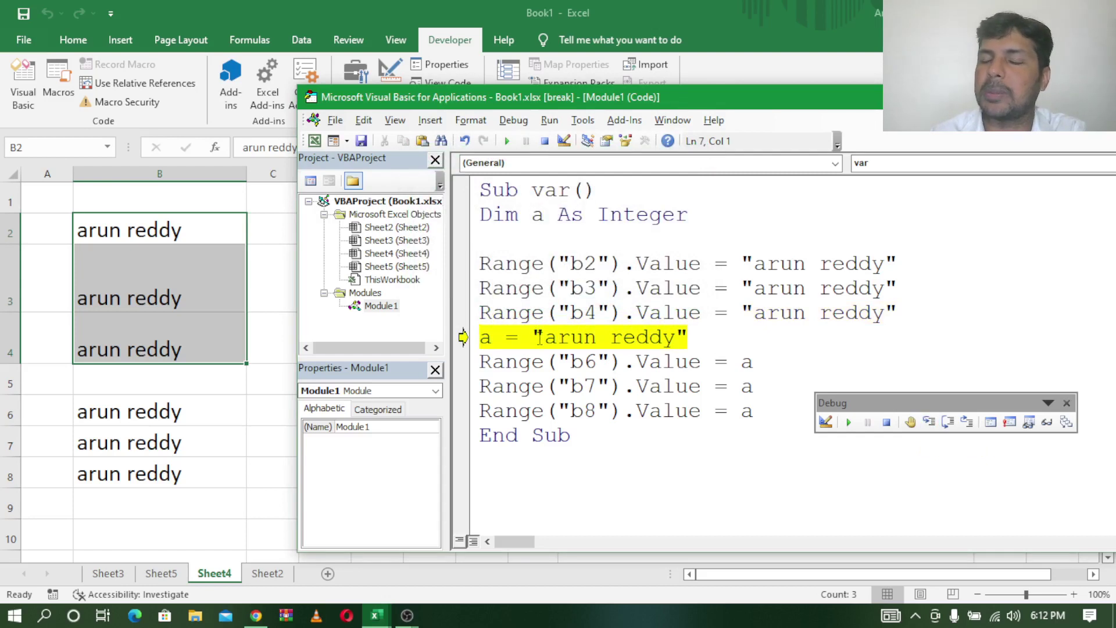
{"action": "left_click", "coordinate": [886, 422]}
{"action": "left_click_drag", "start_coordinate": [688, 337], "coordinate": [531, 337]}
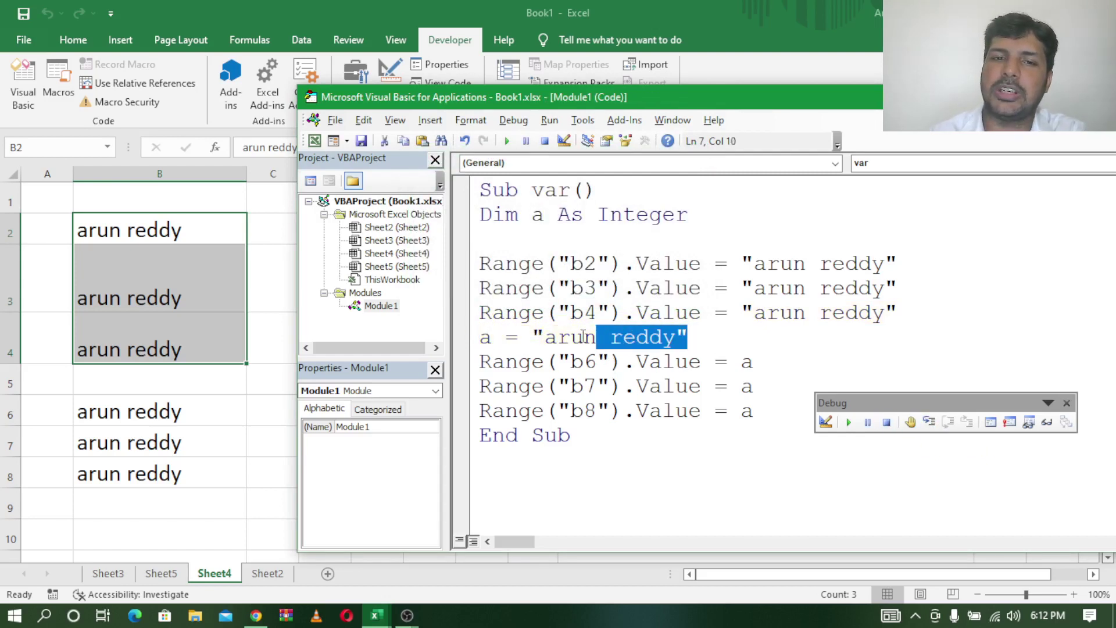
{"action": "key", "text": "BackSpace"}
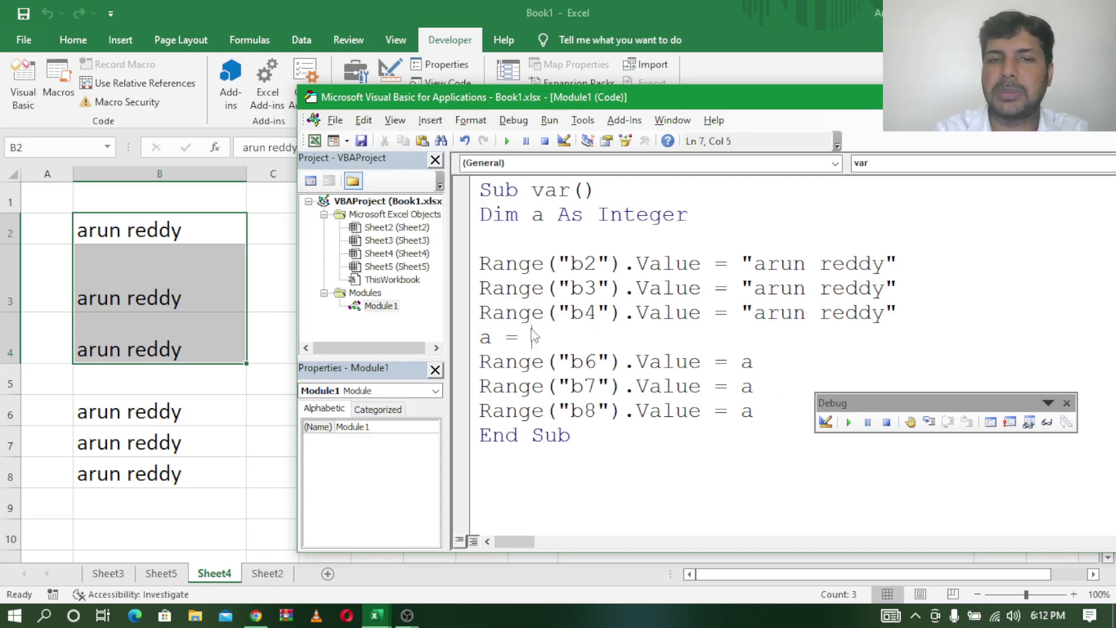
{"action": "type", "text": "20"}
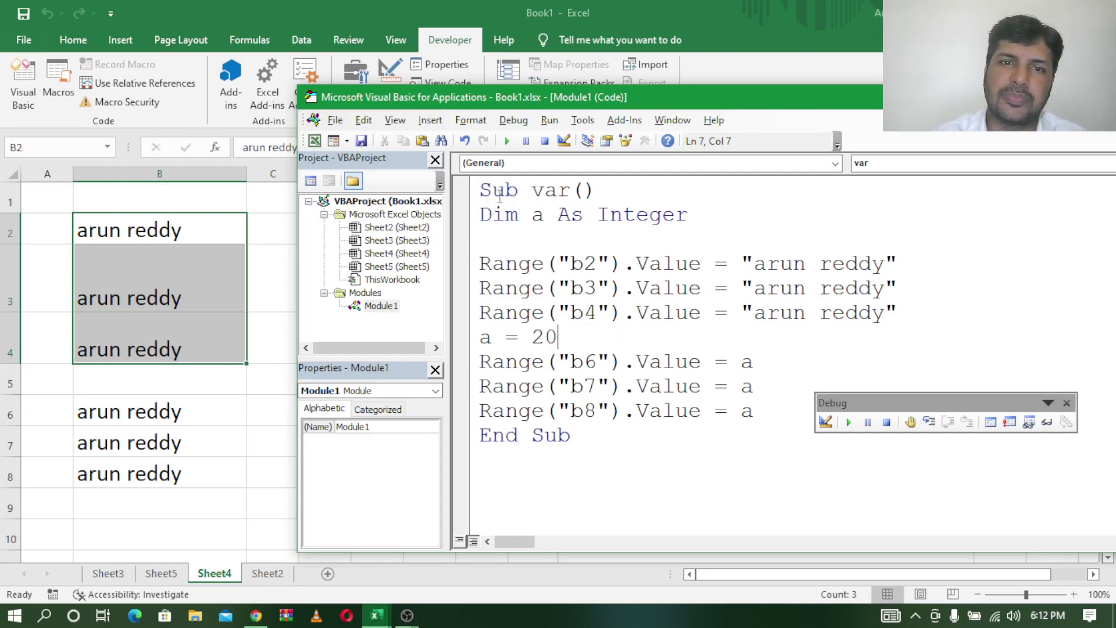
{"action": "left_click", "coordinate": [470, 198]}
{"action": "left_click", "coordinate": [481, 196]}
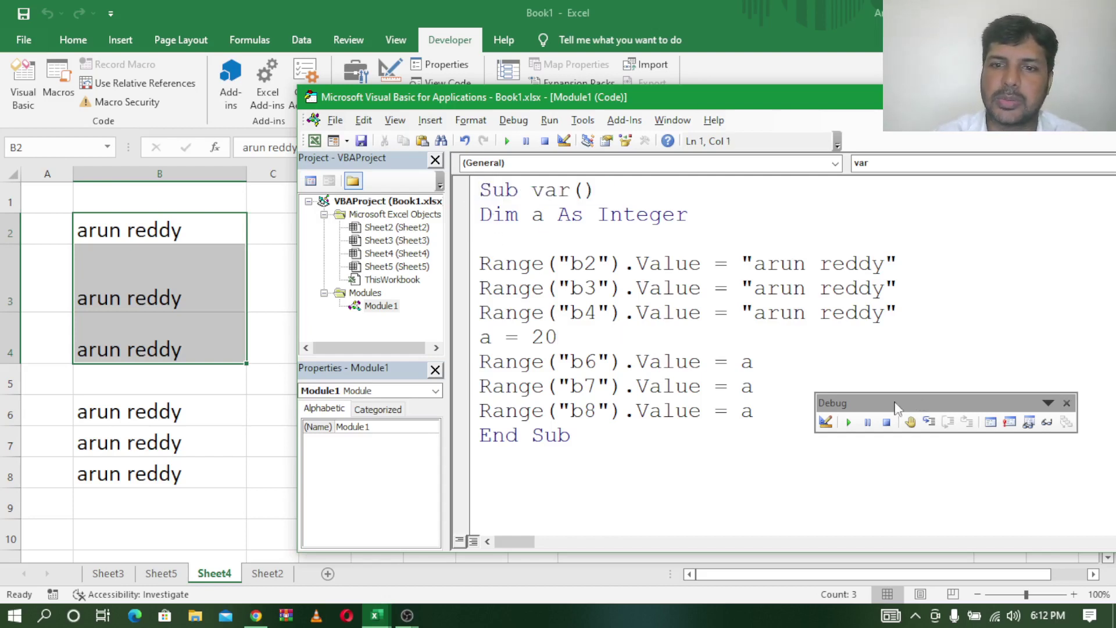
- Step through the var macro to End Sub so B6:B8 receive 20
{"action": "left_click", "coordinate": [929, 421]}
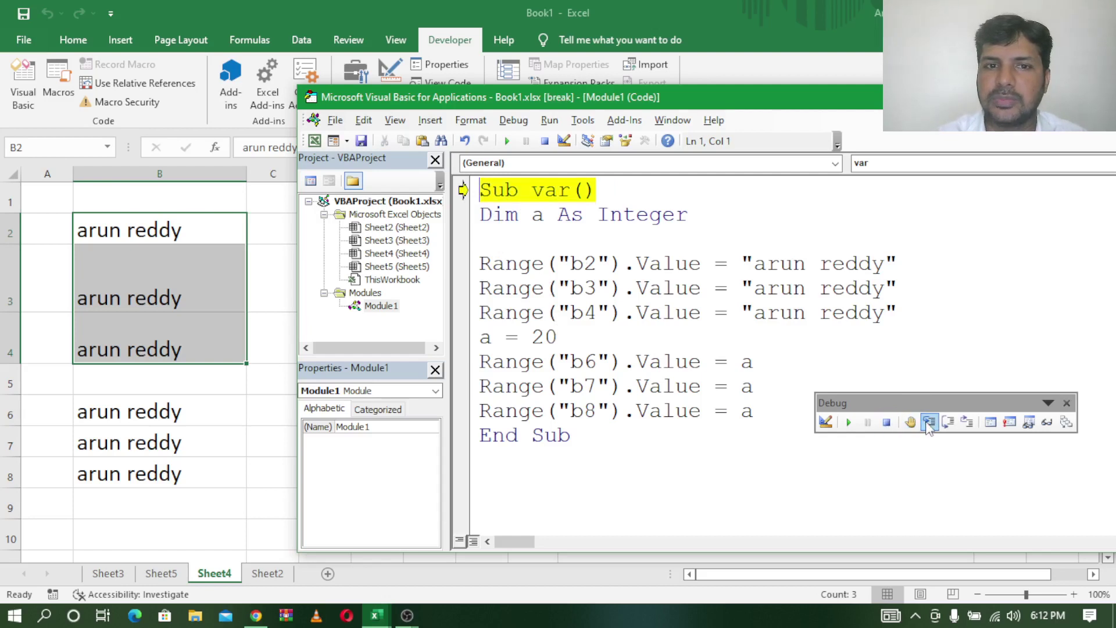
{"action": "left_click", "coordinate": [929, 422]}
{"action": "left_click", "coordinate": [929, 422]}
{"action": "left_click", "coordinate": [929, 422]}
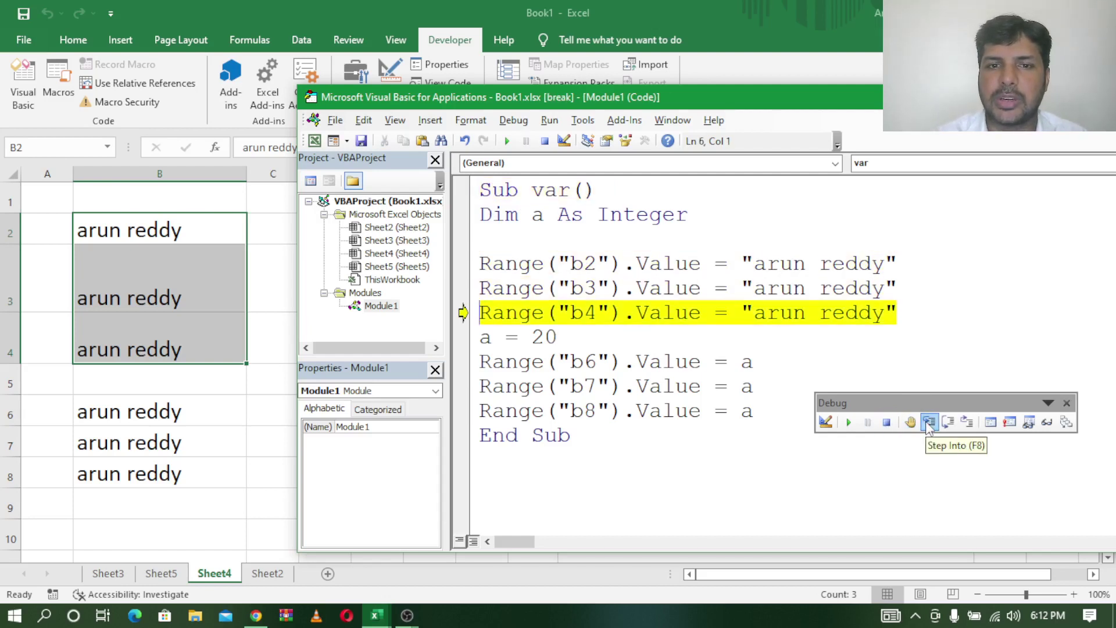
{"action": "left_click", "coordinate": [929, 422]}
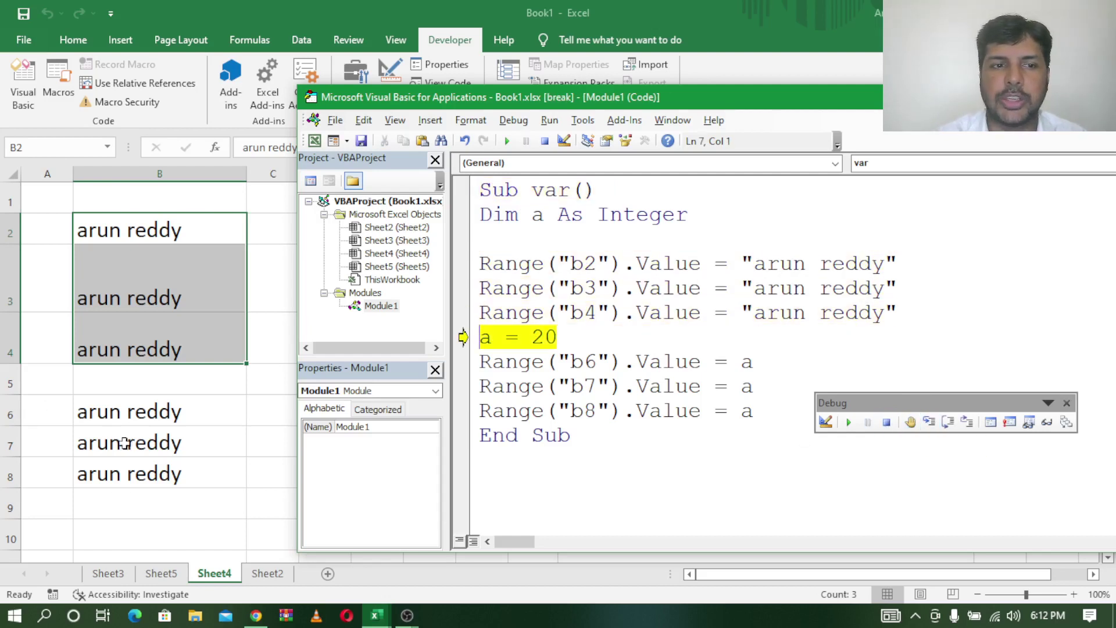
{"action": "left_click", "coordinate": [928, 422]}
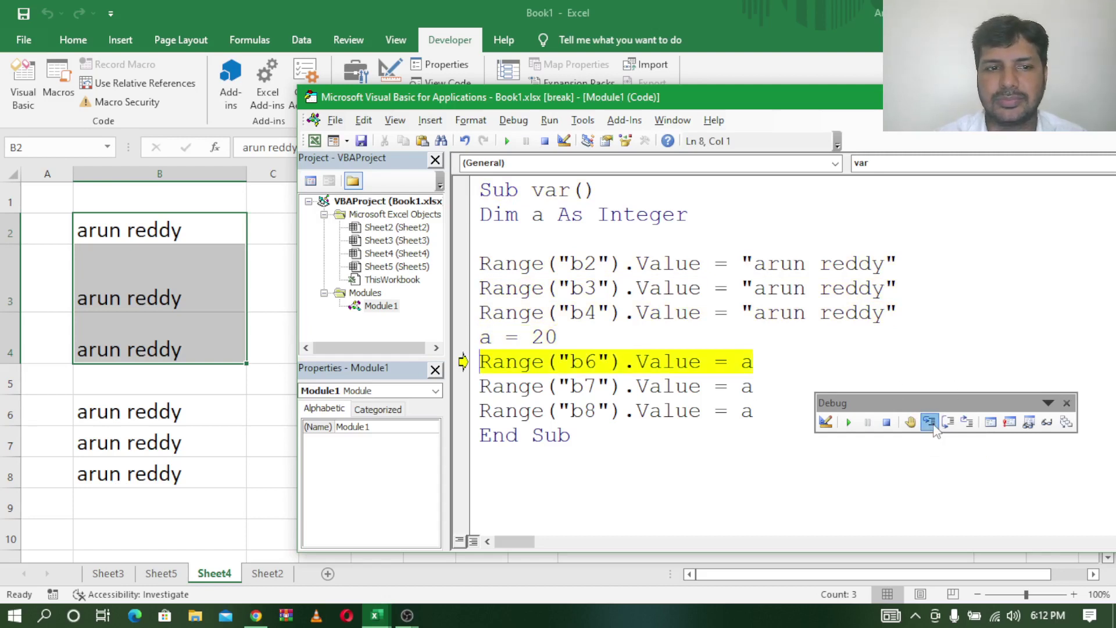
{"action": "left_click", "coordinate": [929, 422]}
{"action": "left_click", "coordinate": [928, 422]}
{"action": "left_click", "coordinate": [928, 422]}
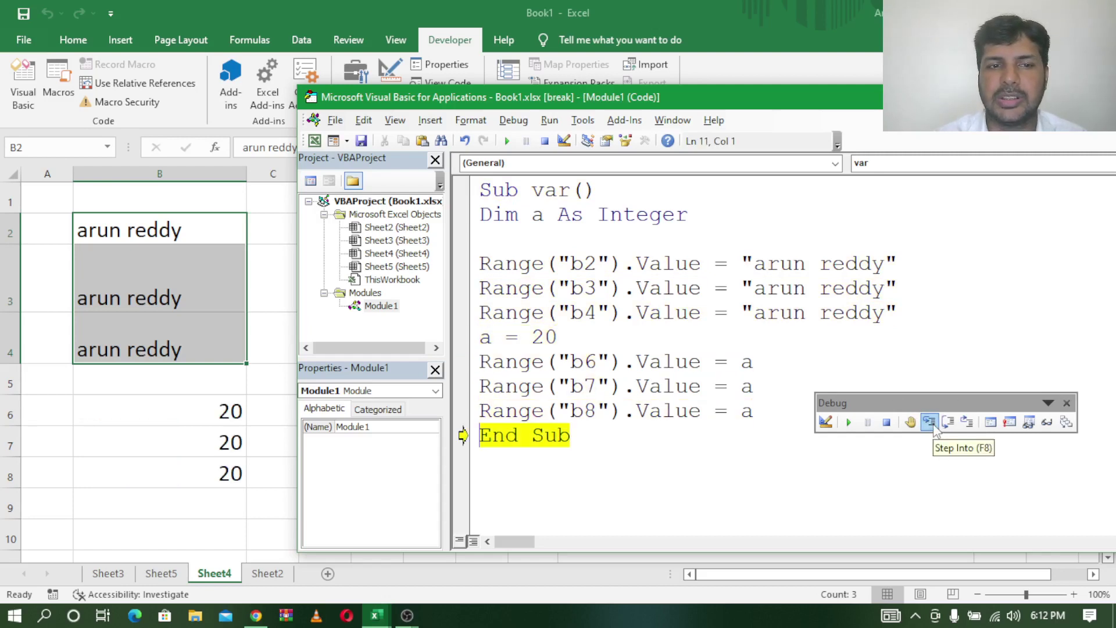
{"action": "left_click", "coordinate": [928, 422]}
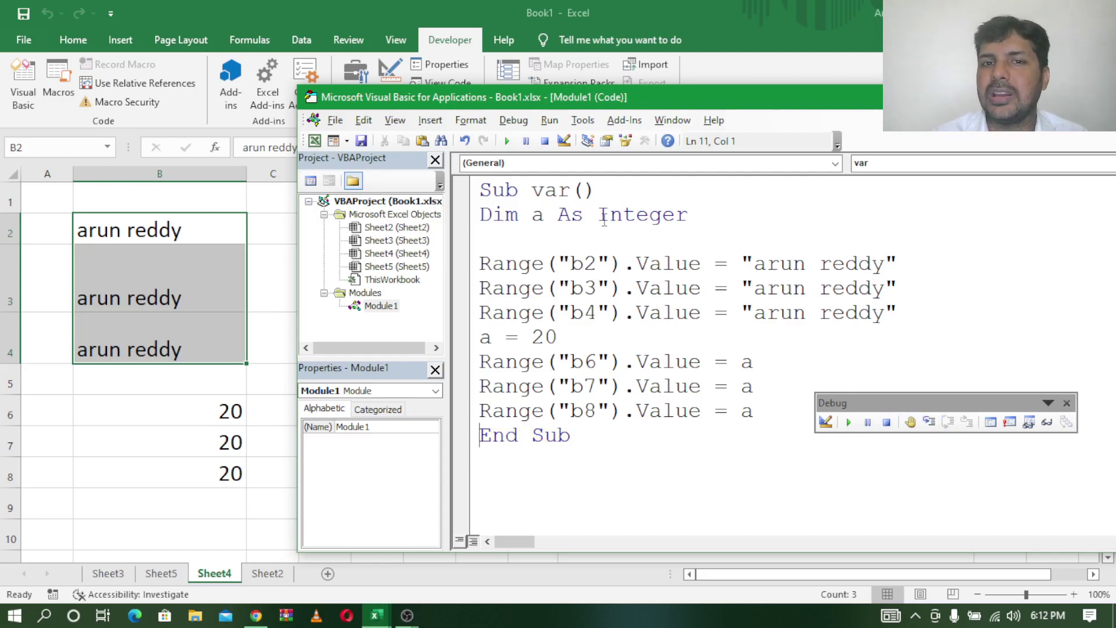
{"action": "left_click_drag", "start_coordinate": [597, 216], "coordinate": [696, 219]}
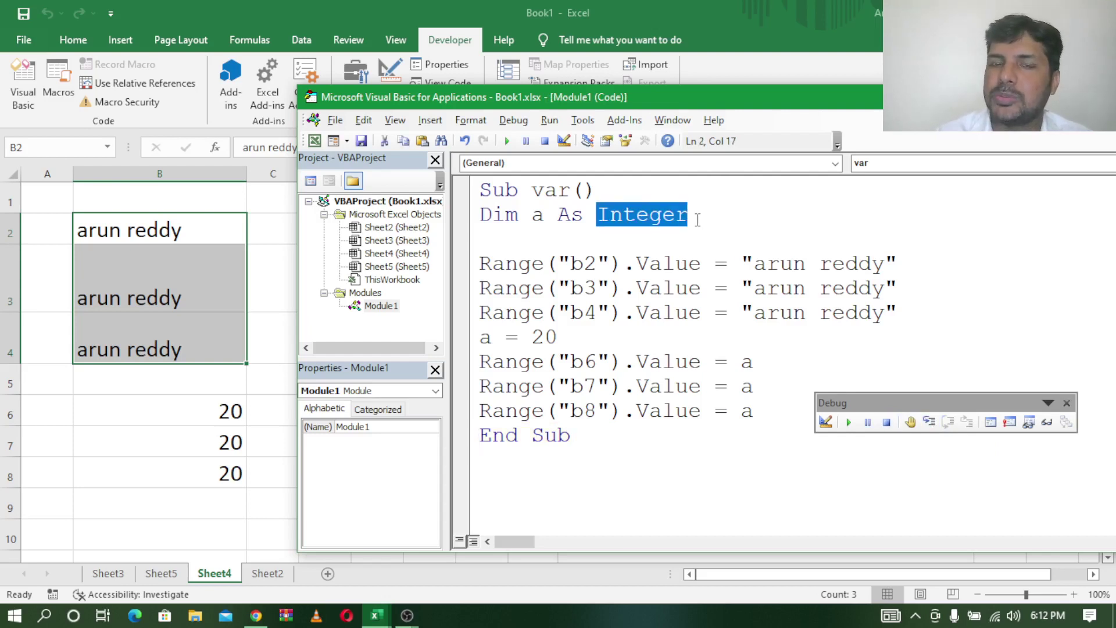
{"action": "left_click", "coordinate": [695, 232]}
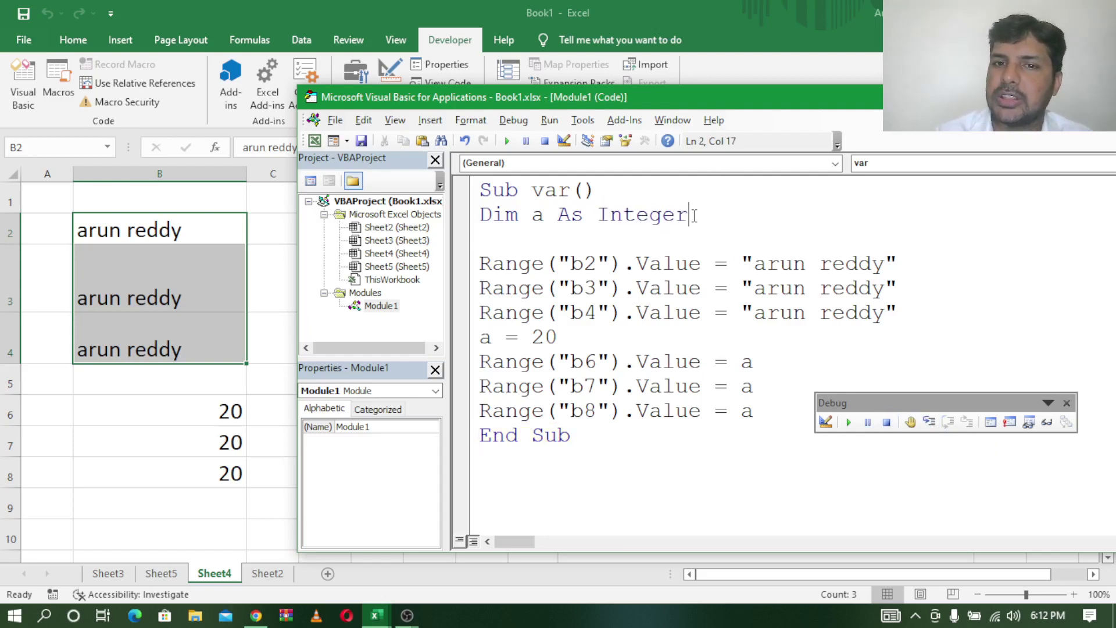
{"action": "left_click_drag", "start_coordinate": [694, 215], "coordinate": [597, 216]}
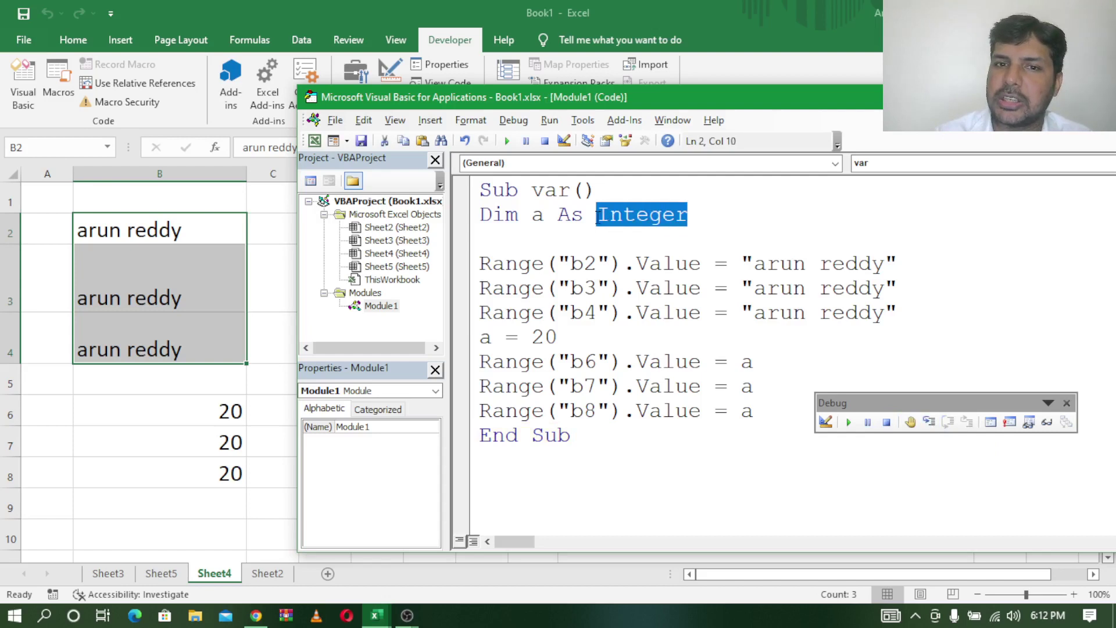
{"action": "left_click", "coordinate": [775, 228]}
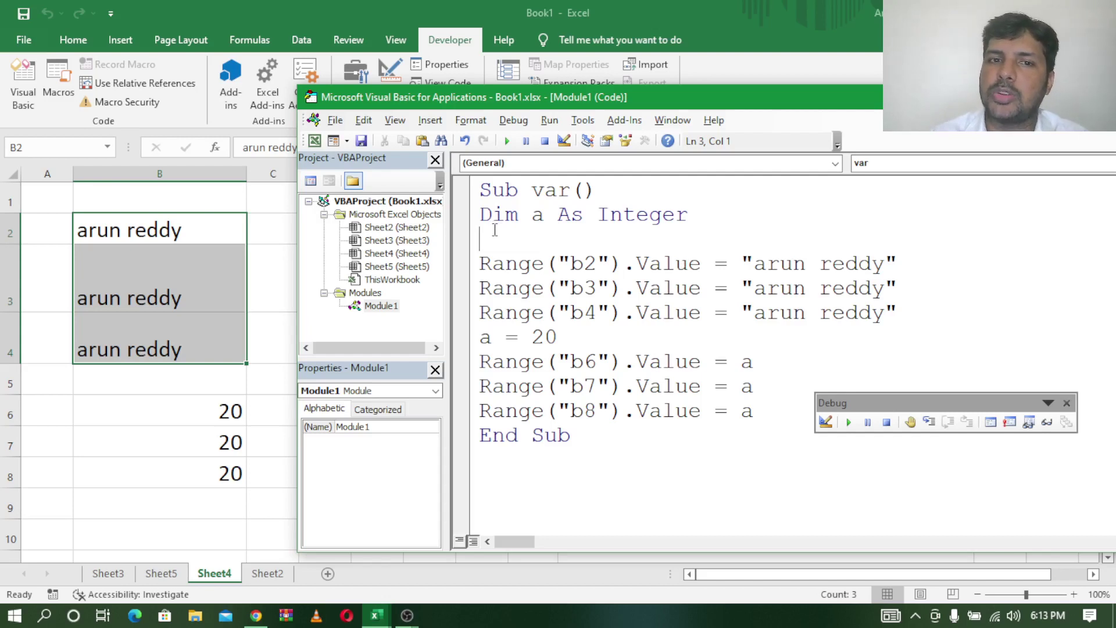
{"action": "left_click_drag", "start_coordinate": [480, 215], "coordinate": [520, 215]}
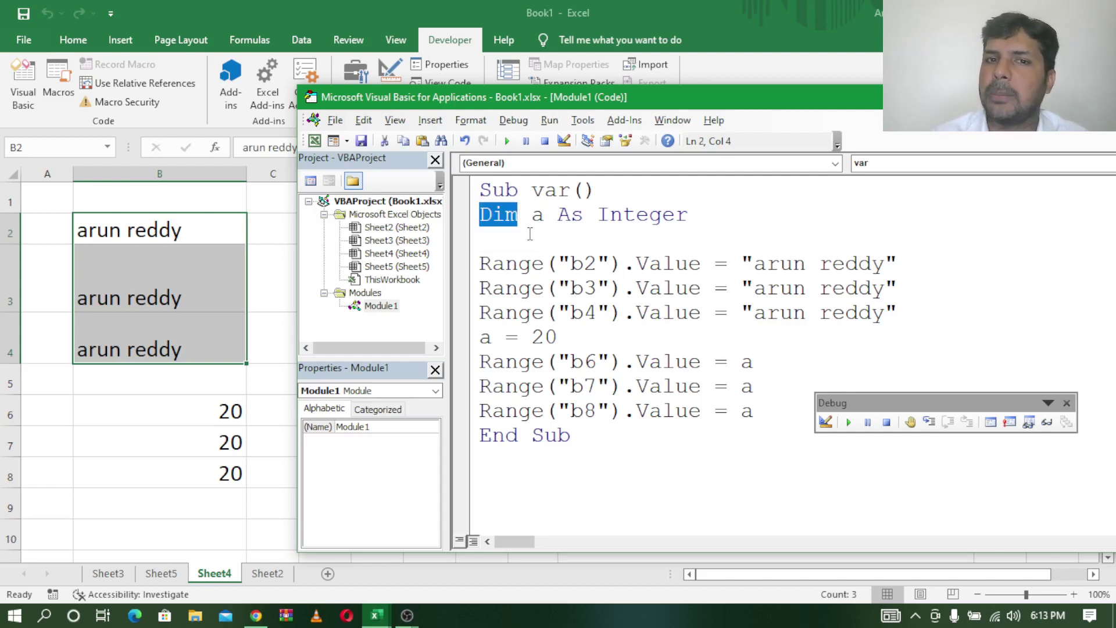
{"action": "left_click", "coordinate": [530, 234]}
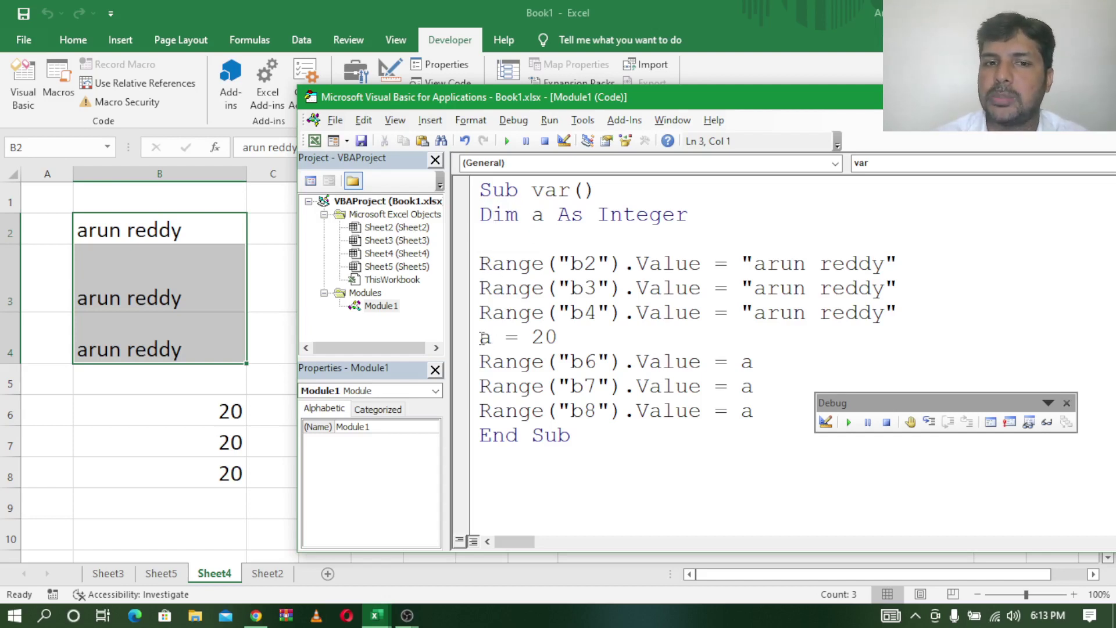
{"action": "left_click_drag", "start_coordinate": [480, 337], "coordinate": [556, 337]}
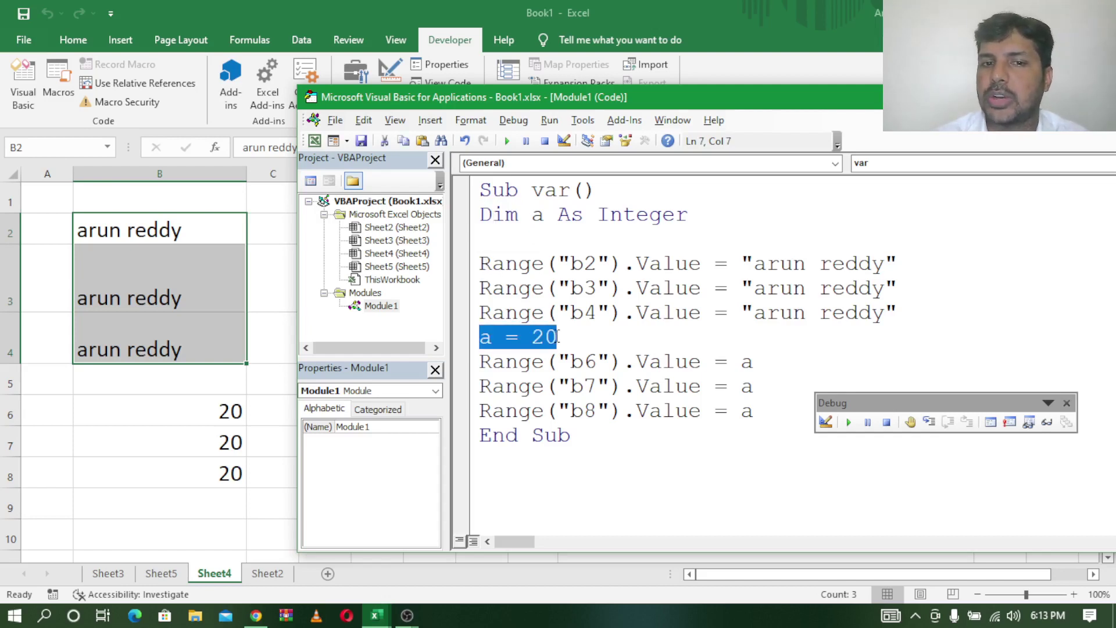
{"action": "left_click", "coordinate": [547, 217]}
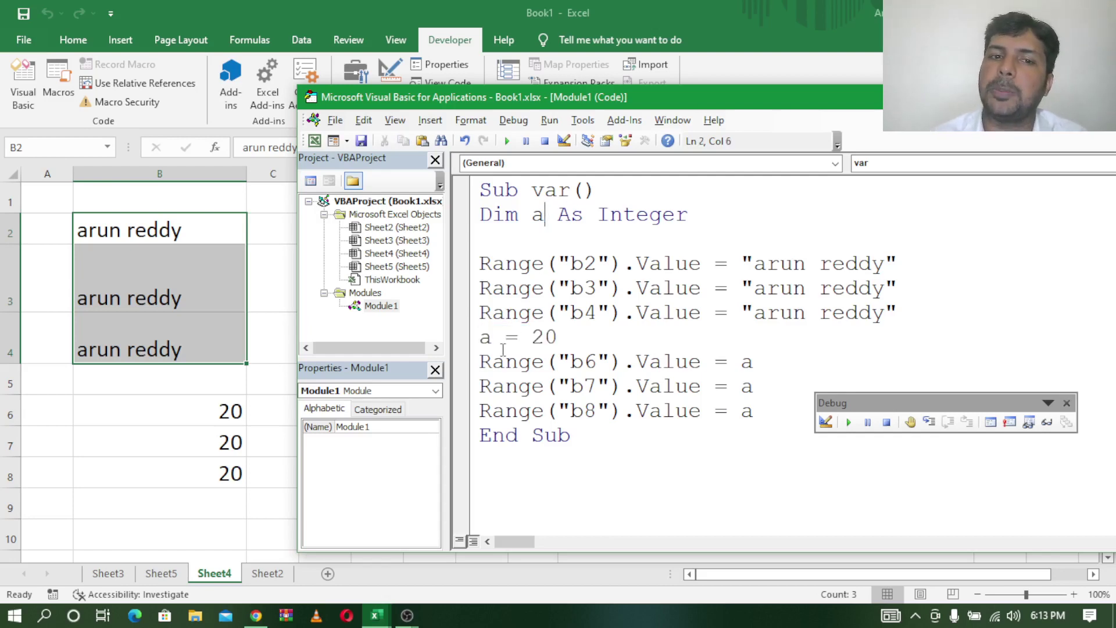
{"action": "left_click_drag", "start_coordinate": [532, 337], "coordinate": [566, 337]}
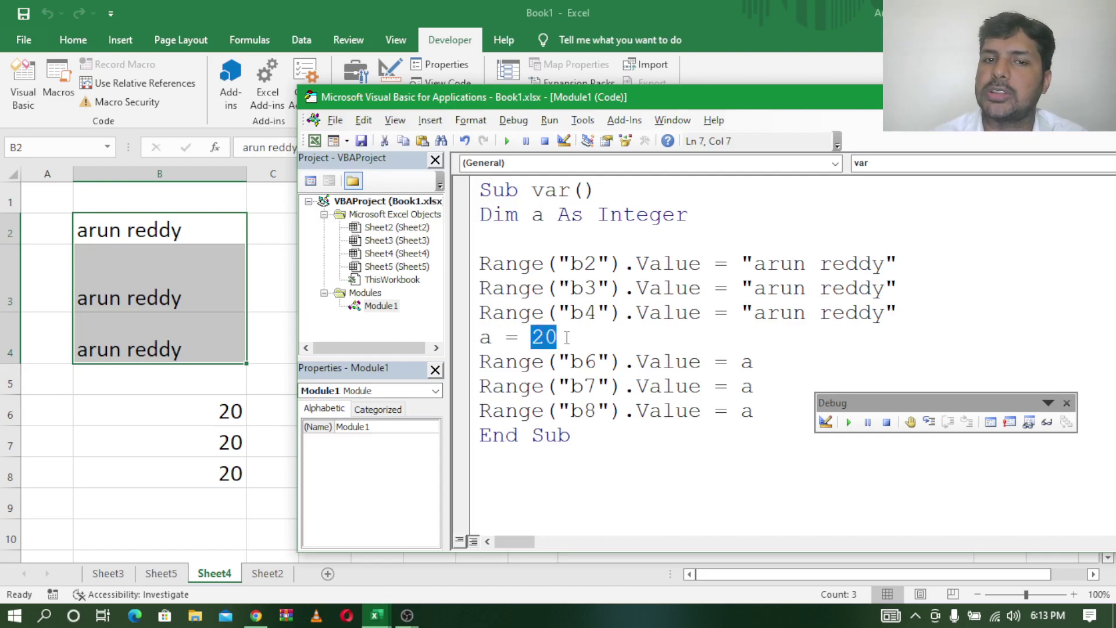
{"action": "left_click_drag", "start_coordinate": [494, 339], "coordinate": [480, 339]}
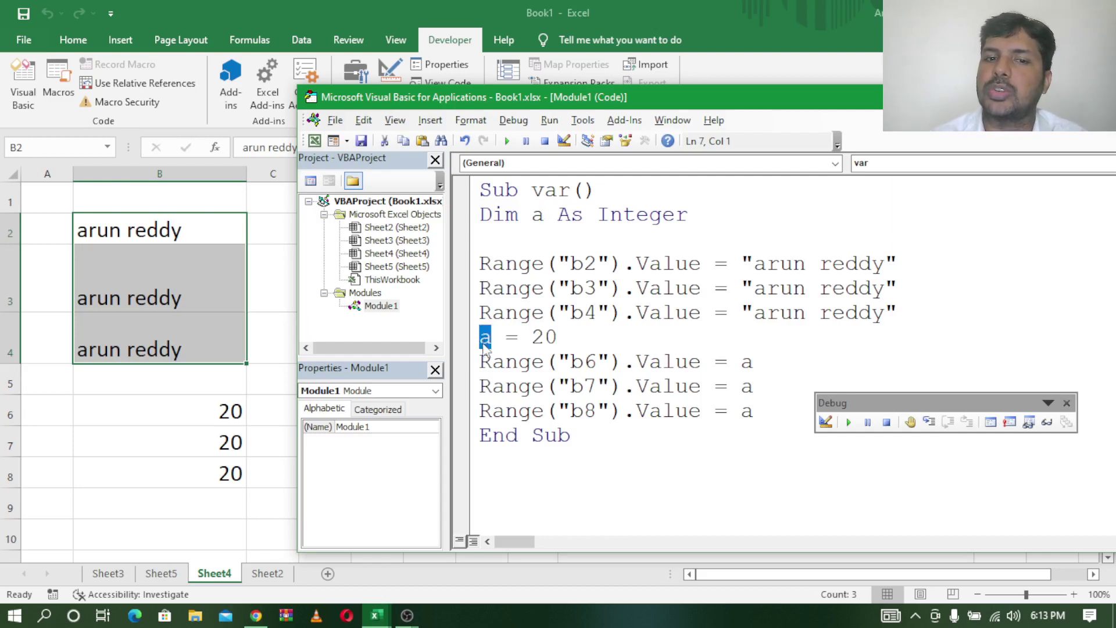
{"action": "left_click", "coordinate": [536, 337]}
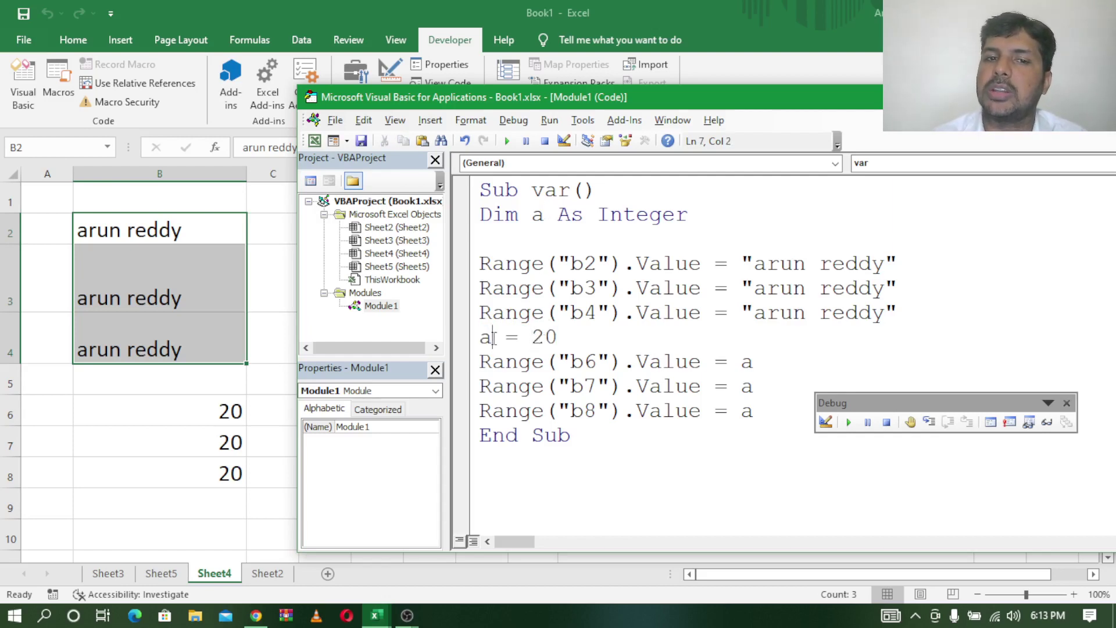
{"action": "left_click_drag", "start_coordinate": [492, 339], "coordinate": [481, 340]}
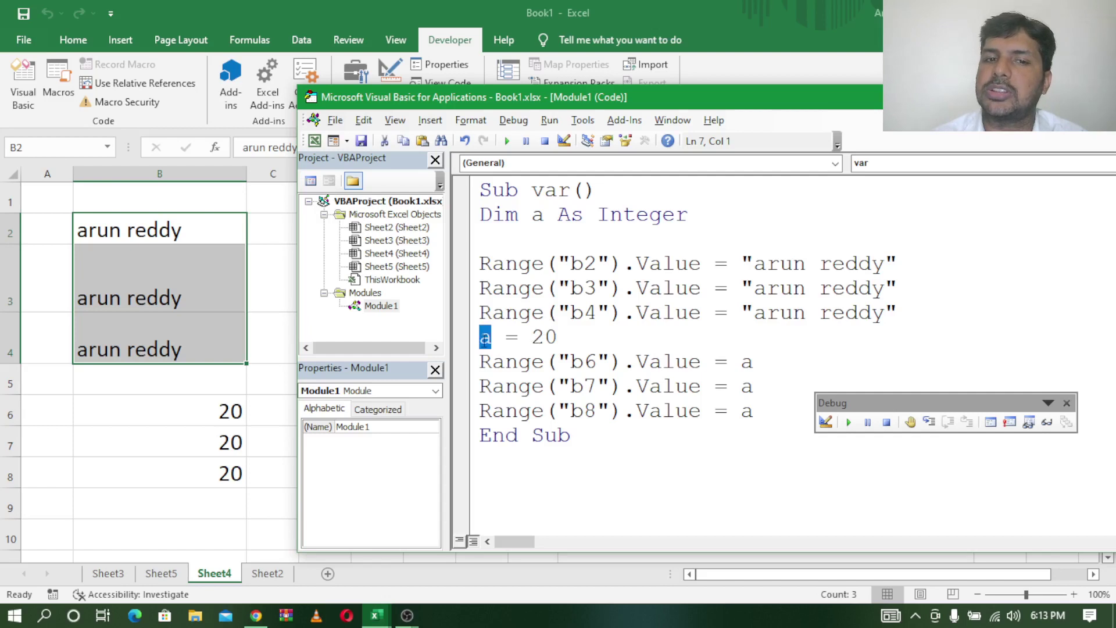
{"action": "left_click", "coordinate": [600, 216]}
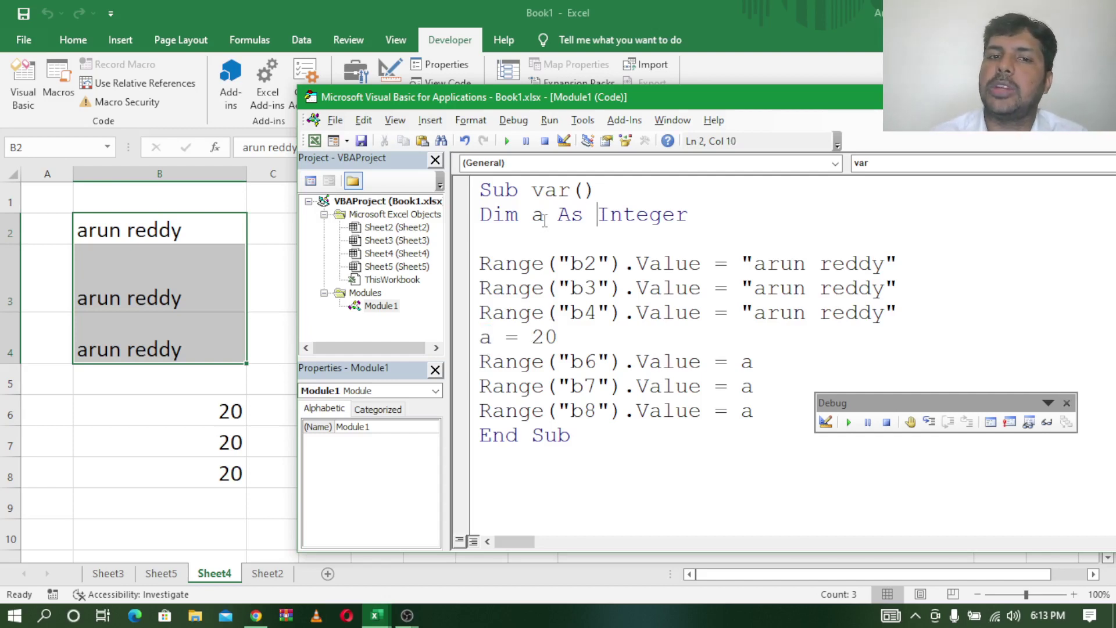